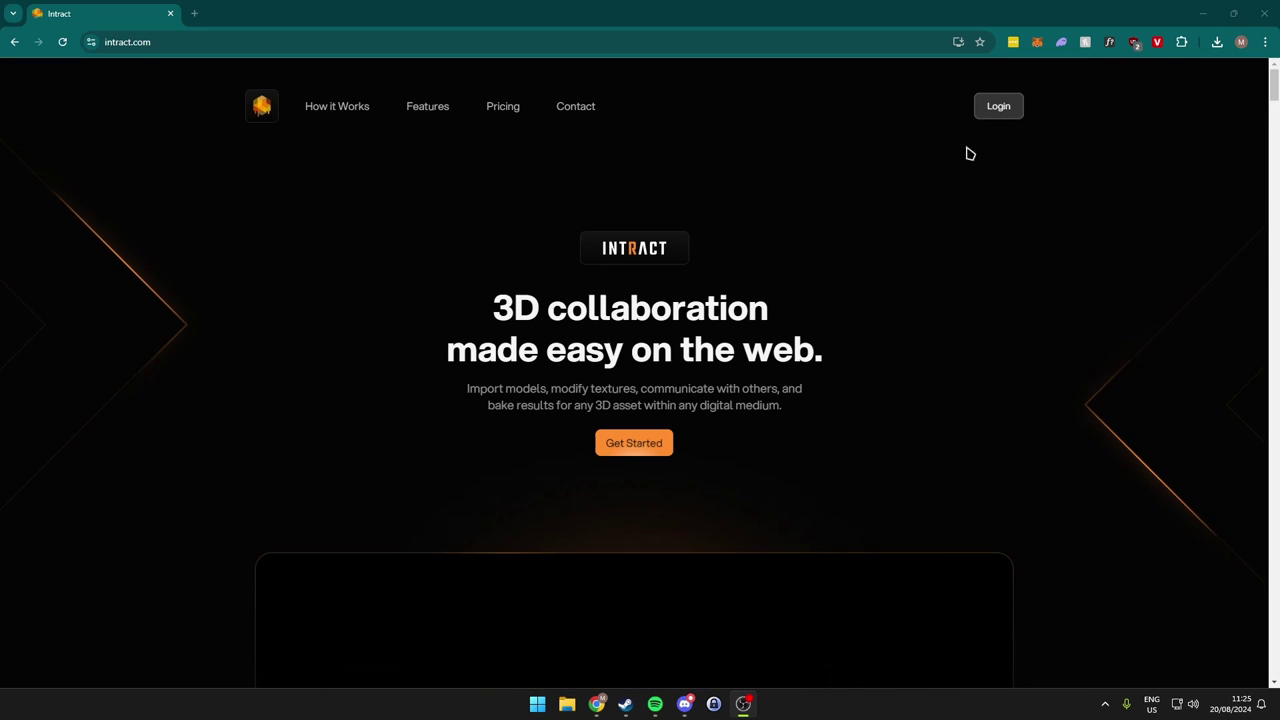
# Step: Log in and open the CS2 project from the community projects
pyautogui.click(997, 107)
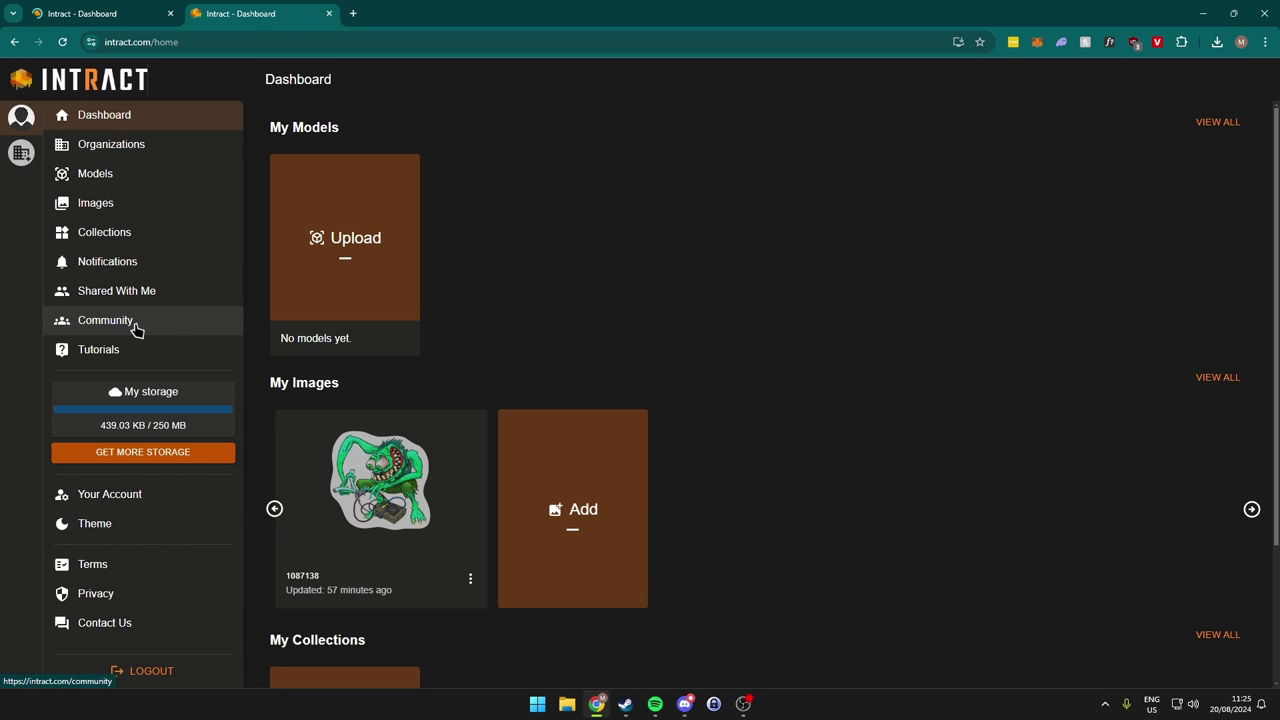
pyautogui.click(137, 330)
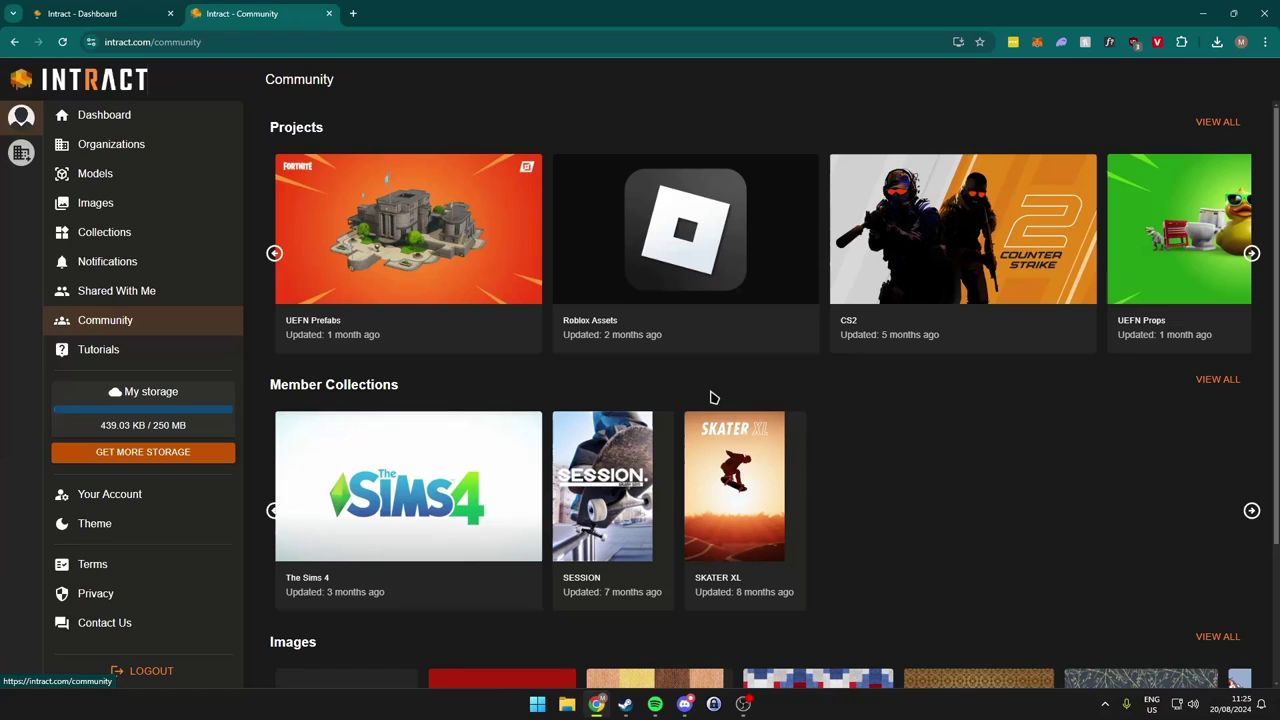
pyautogui.click(920, 260)
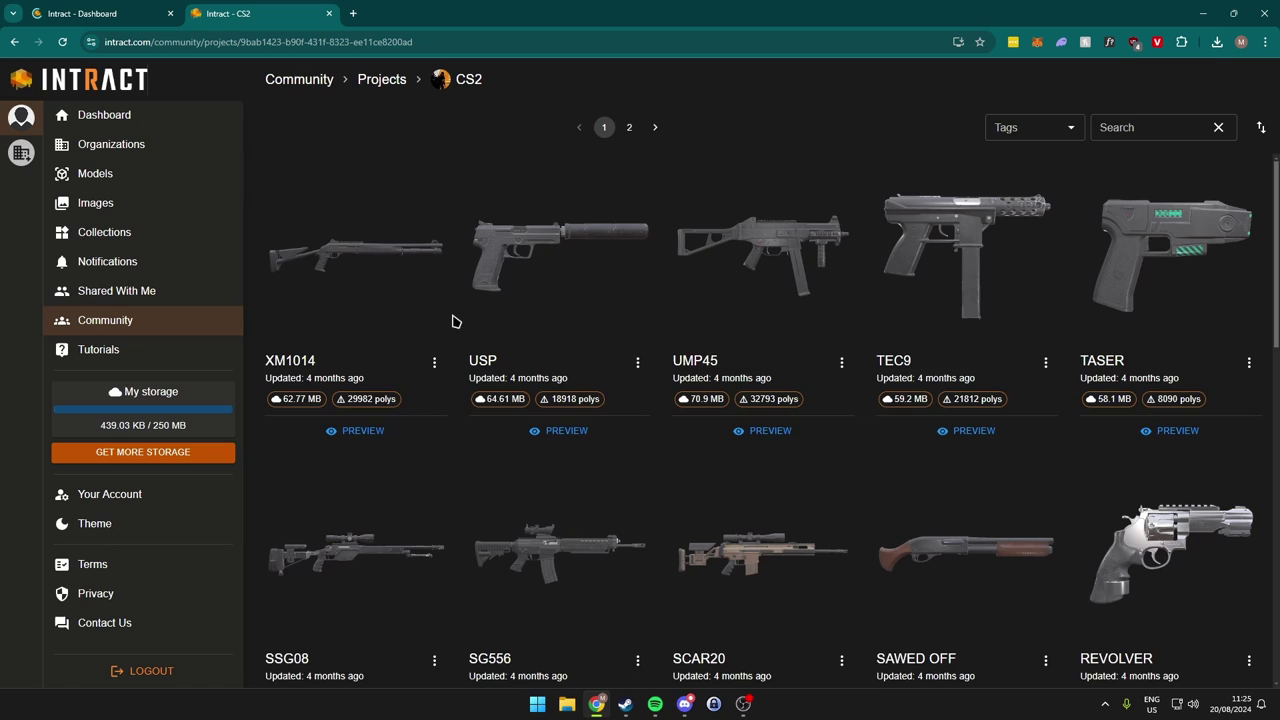
# Step: Browse the CS2 weapon models and open the USP model in the viewer
pyautogui.scroll(-9, 452, 321)
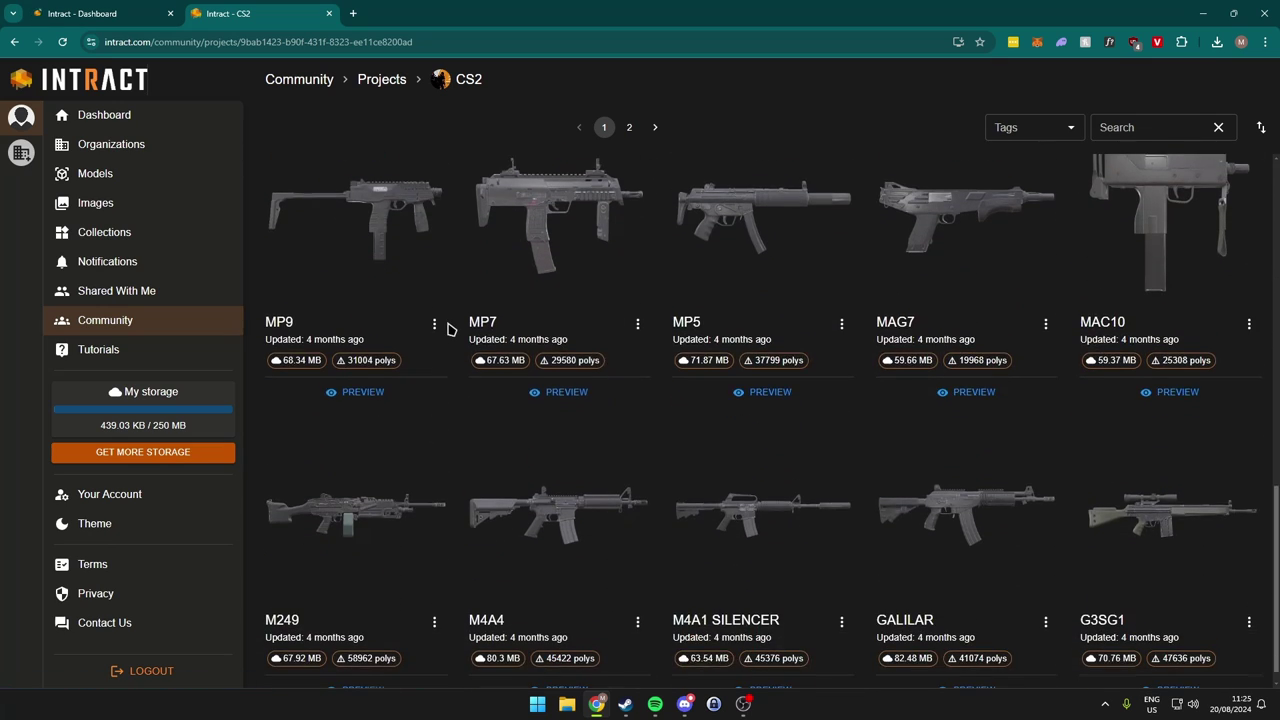
pyautogui.scroll(7, 452, 327)
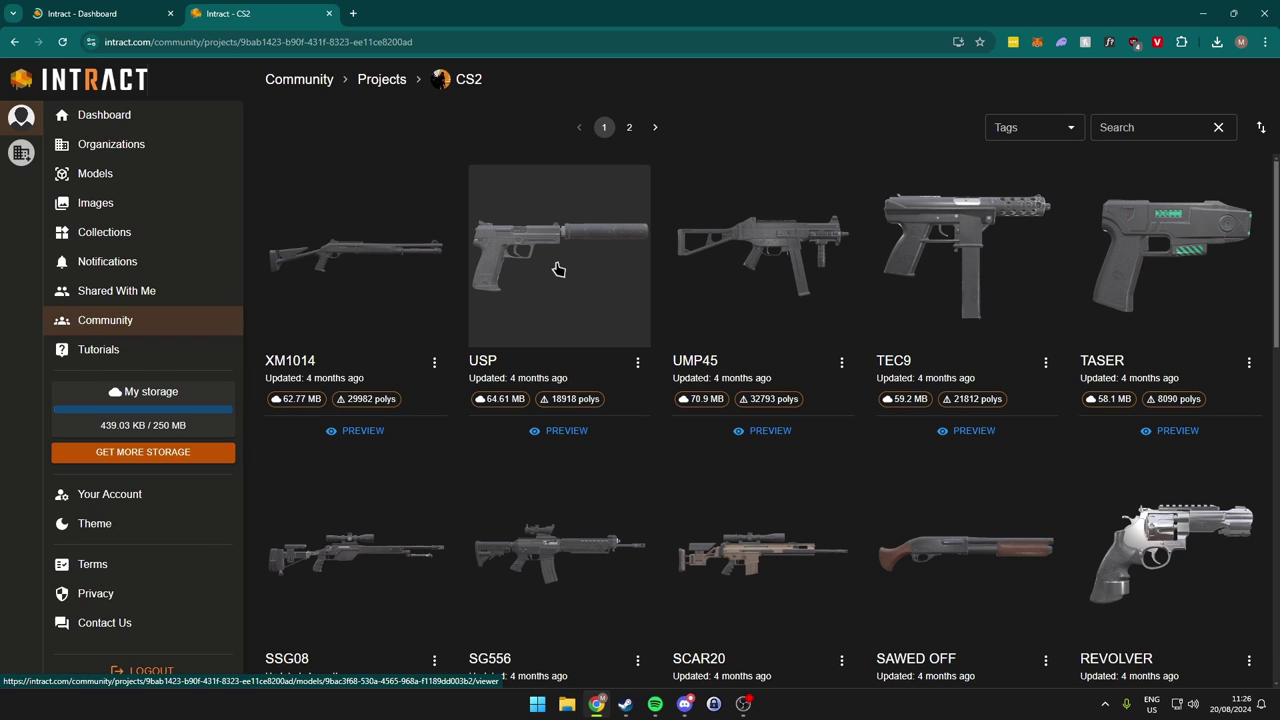
pyautogui.click(592, 280)
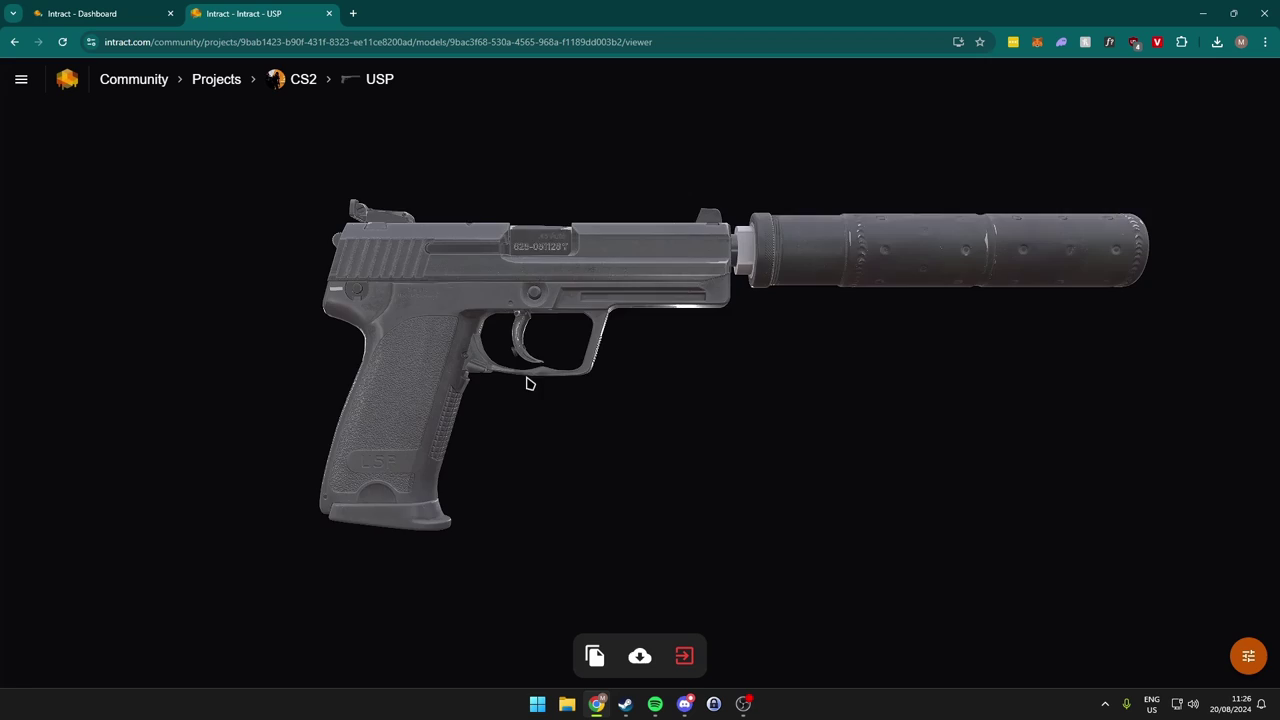
pyautogui.moveTo(518, 258); pyautogui.dragTo(662, 323)
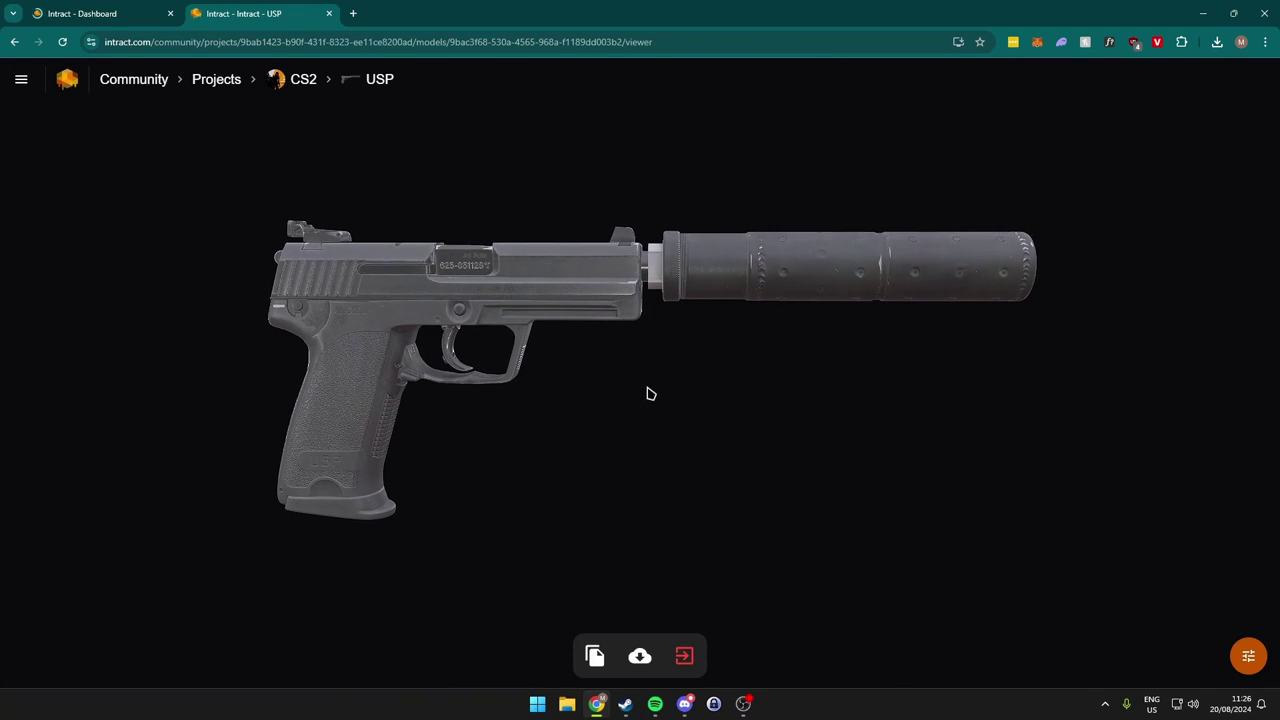
# Step: Copy the USP model to My Models without assigning it to a collection
pyautogui.click(594, 658)
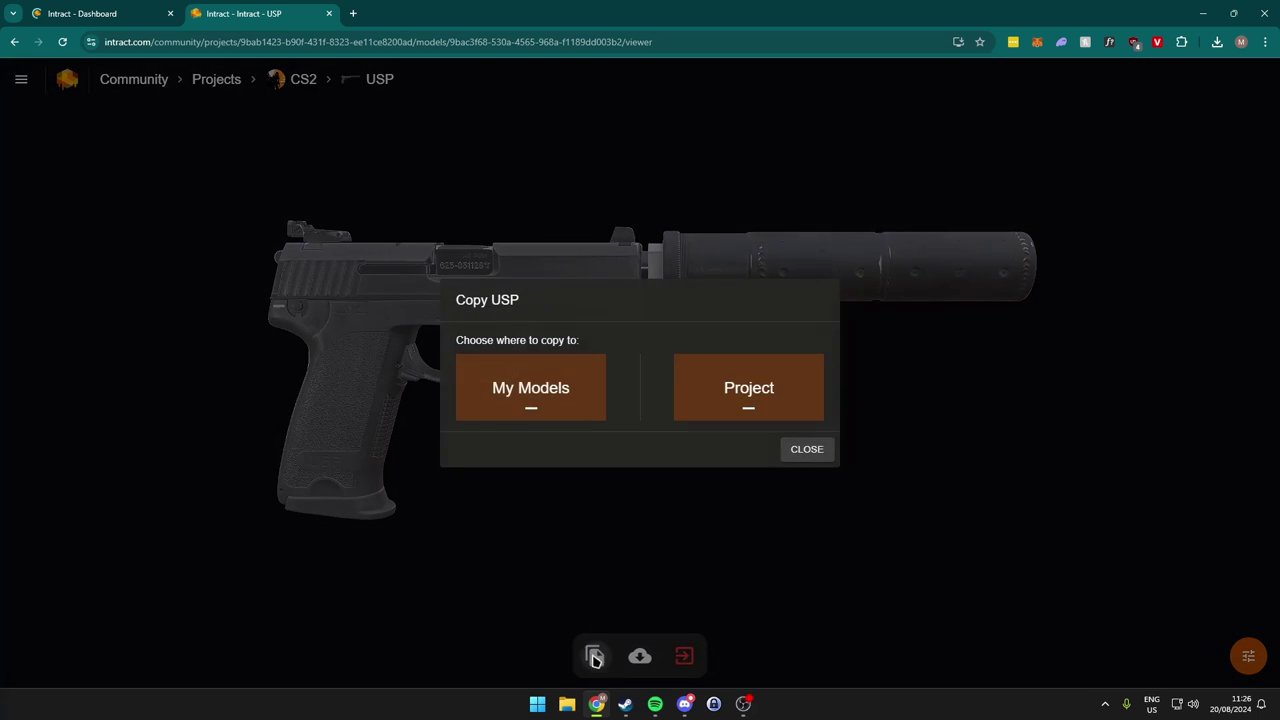
pyautogui.click(508, 398)
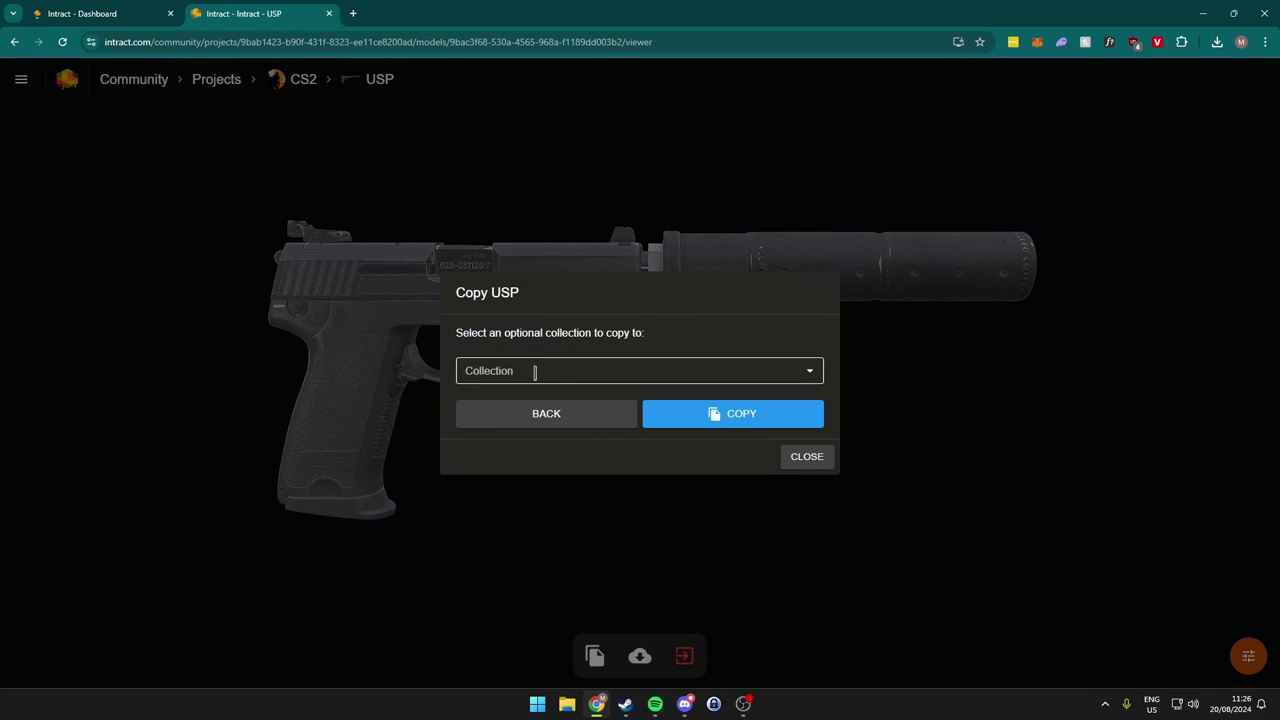
pyautogui.click(592, 368)
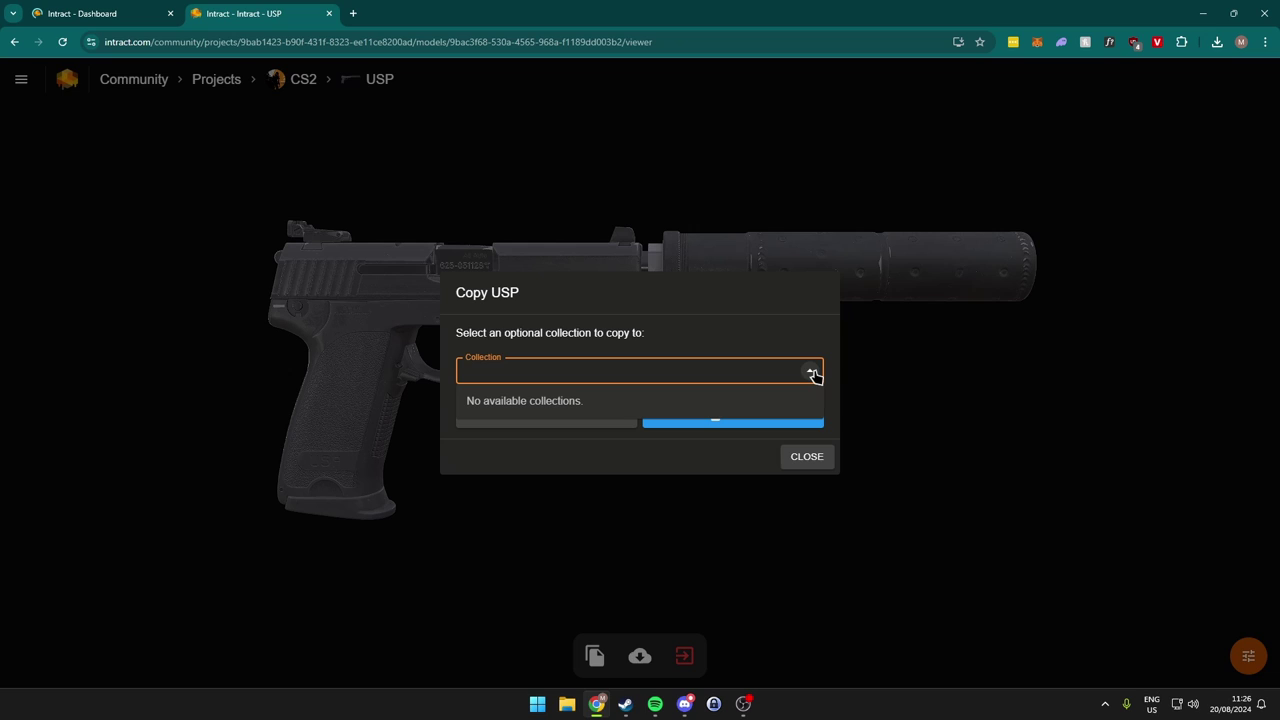
pyautogui.click(812, 373)
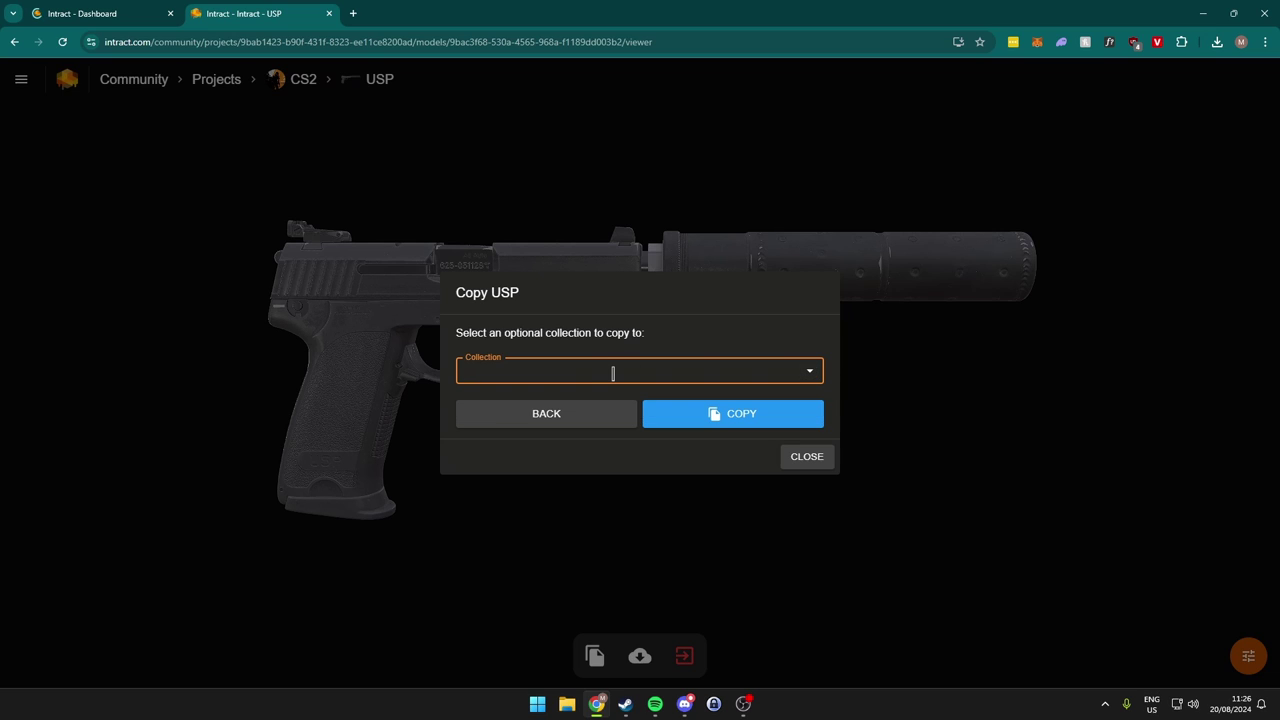
pyautogui.click(812, 372)
pyautogui.click(812, 372)
pyautogui.click(813, 372)
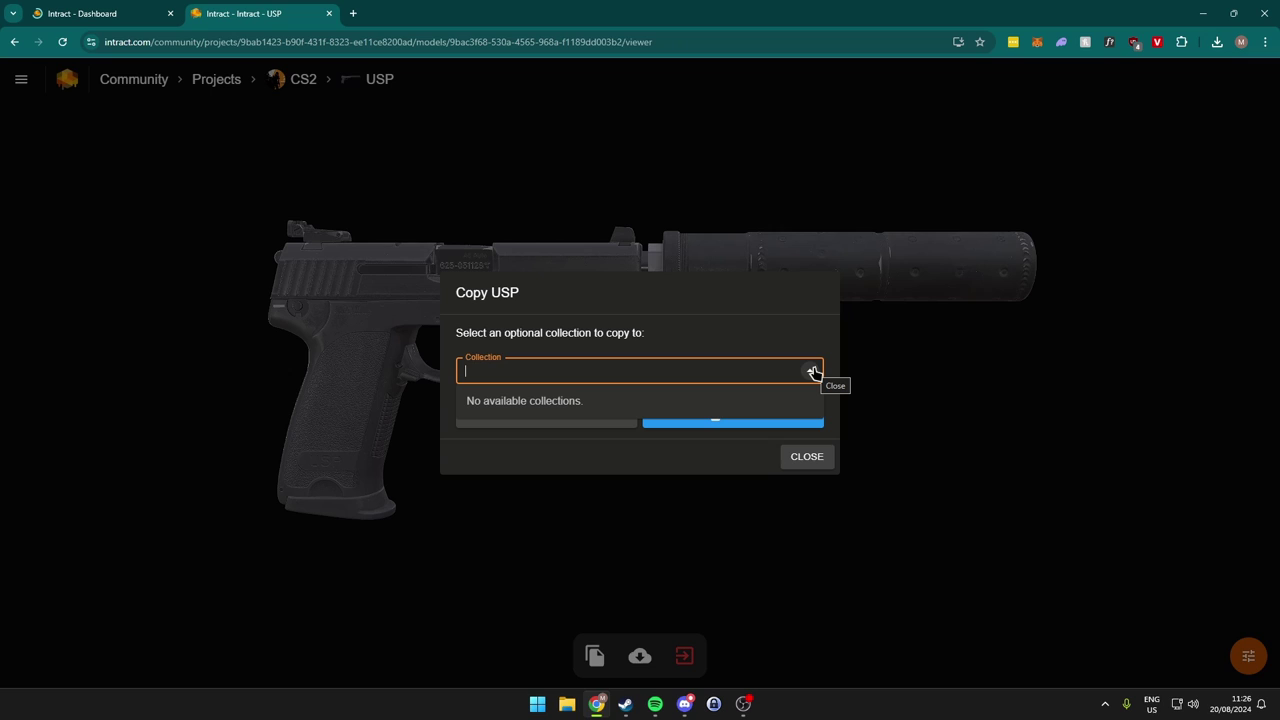
pyautogui.click(812, 372)
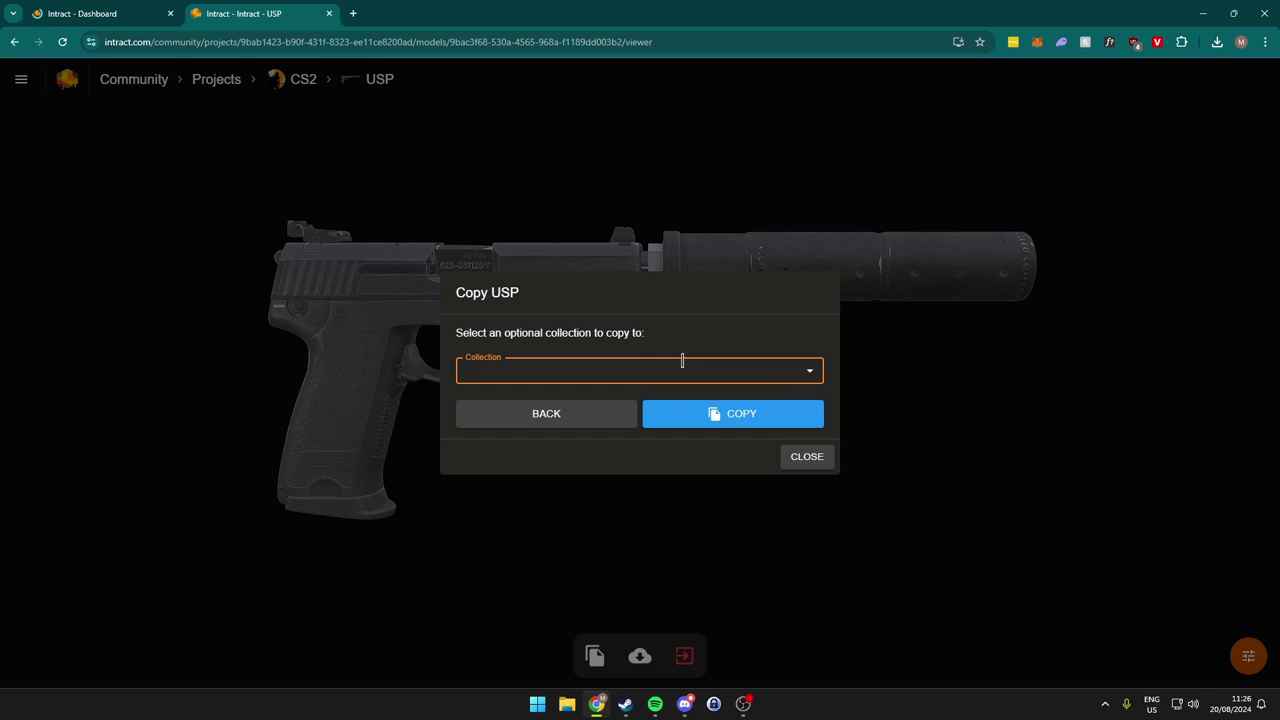
pyautogui.click(697, 418)
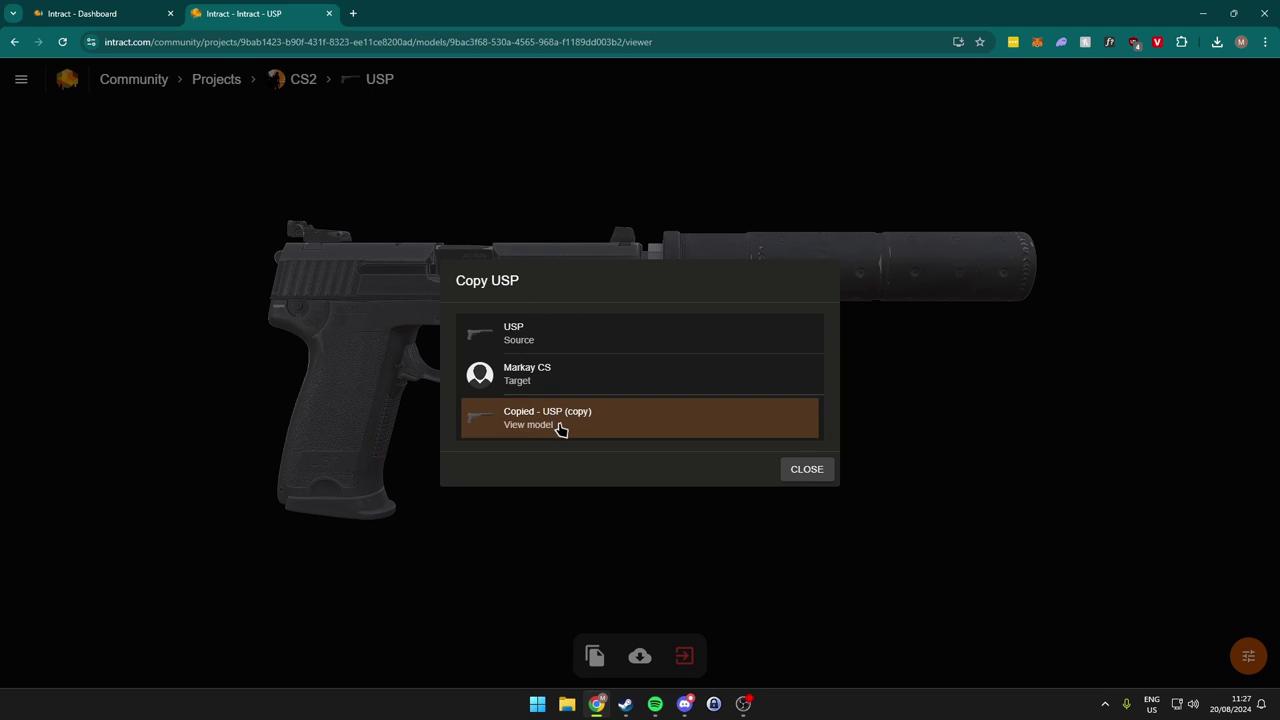
pyautogui.click(807, 470)
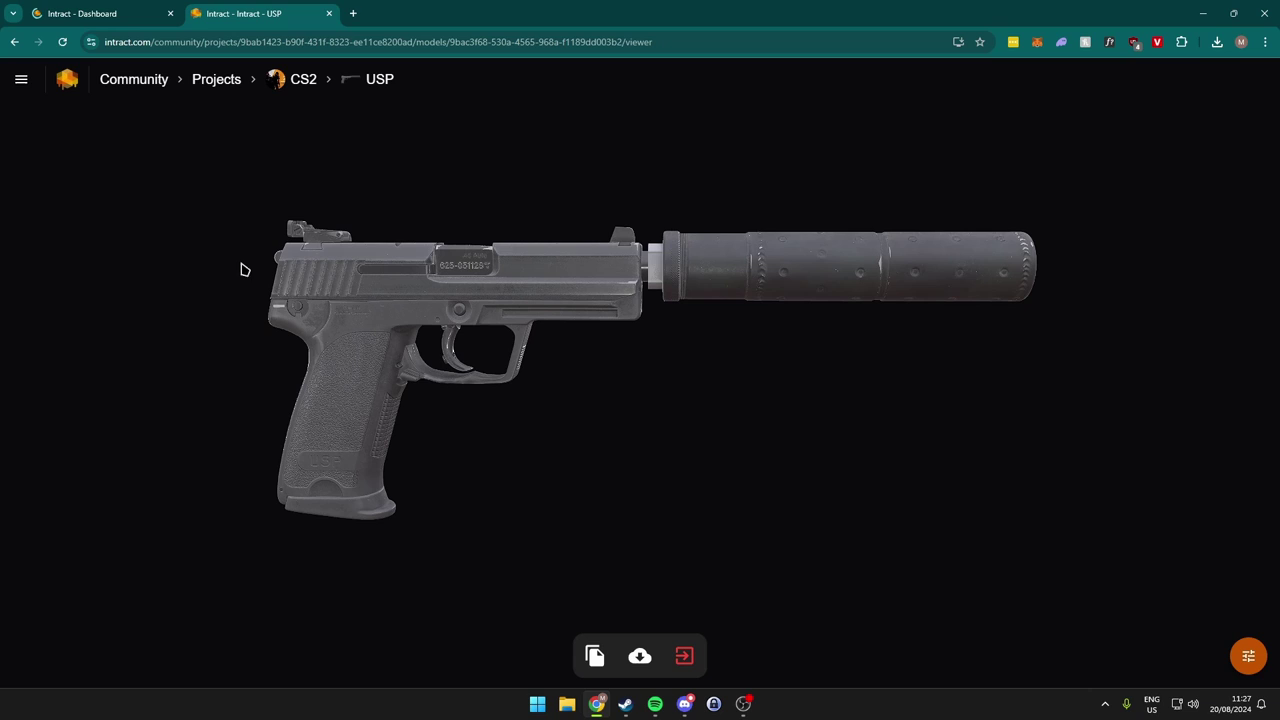
# Step: Open USP (copy) from the personal models in the editor and view the pistol's opposite side
pyautogui.click(21, 79)
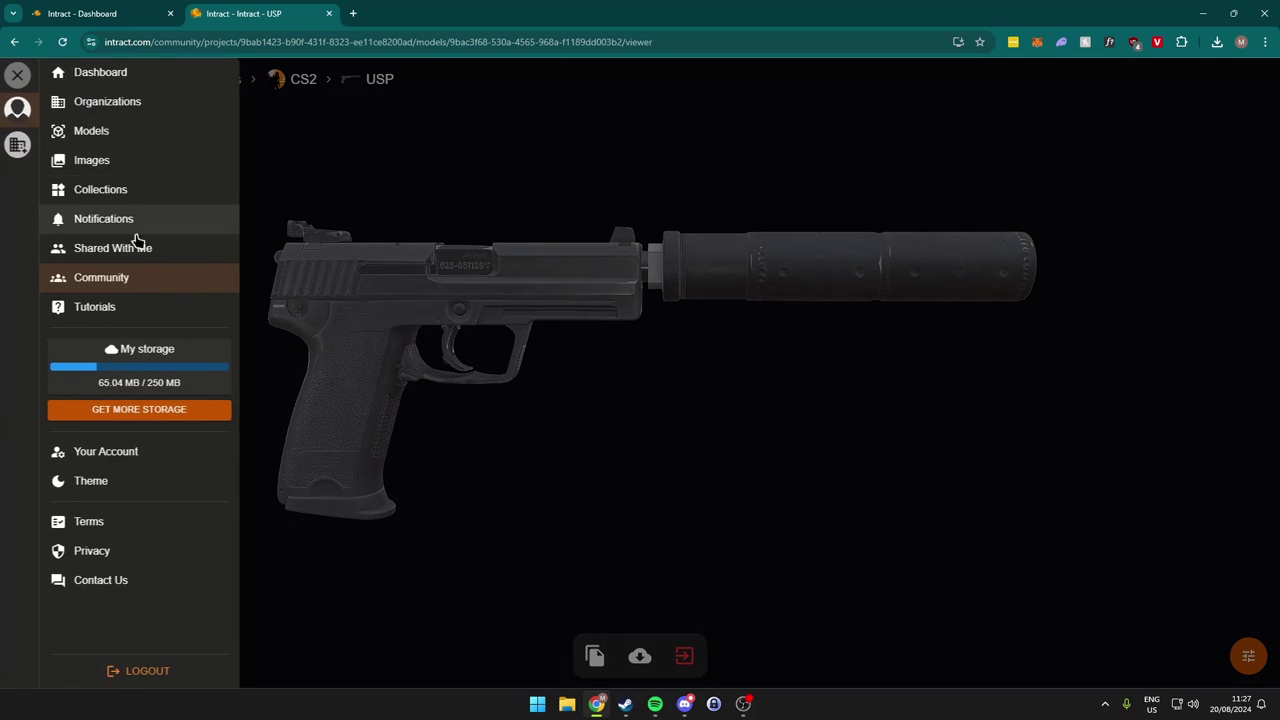
pyautogui.click(96, 130)
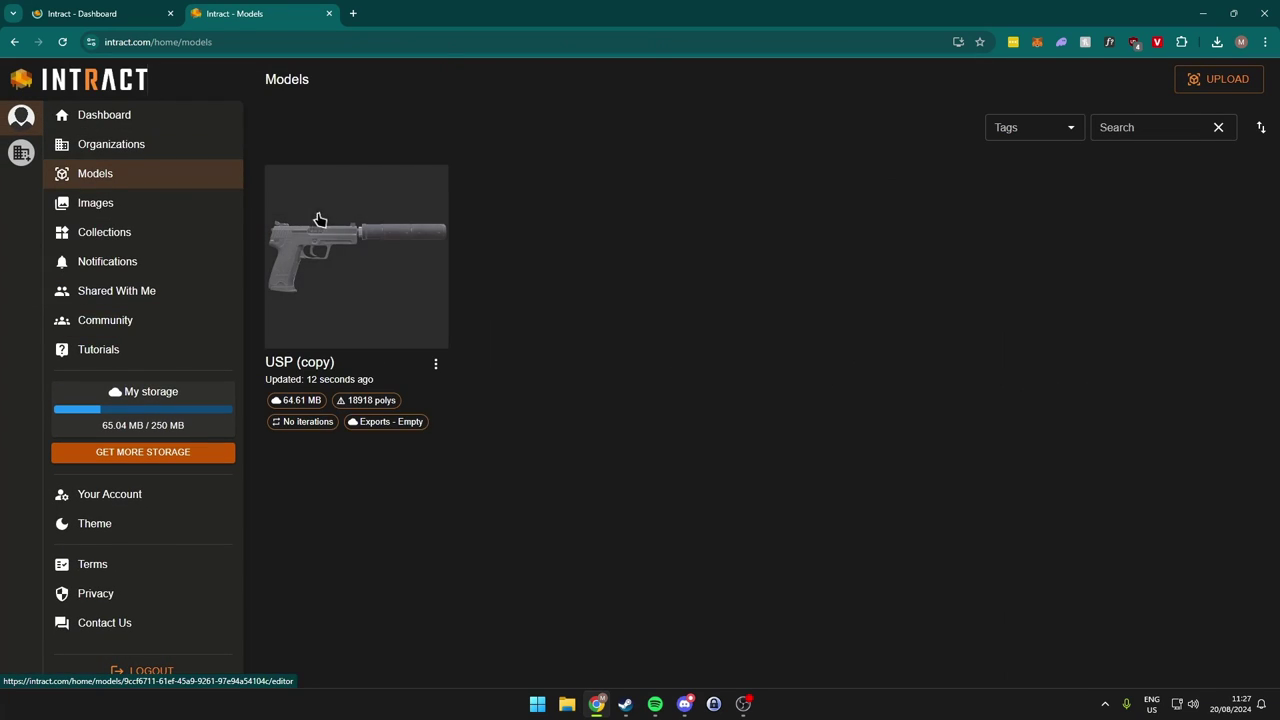
pyautogui.click(334, 286)
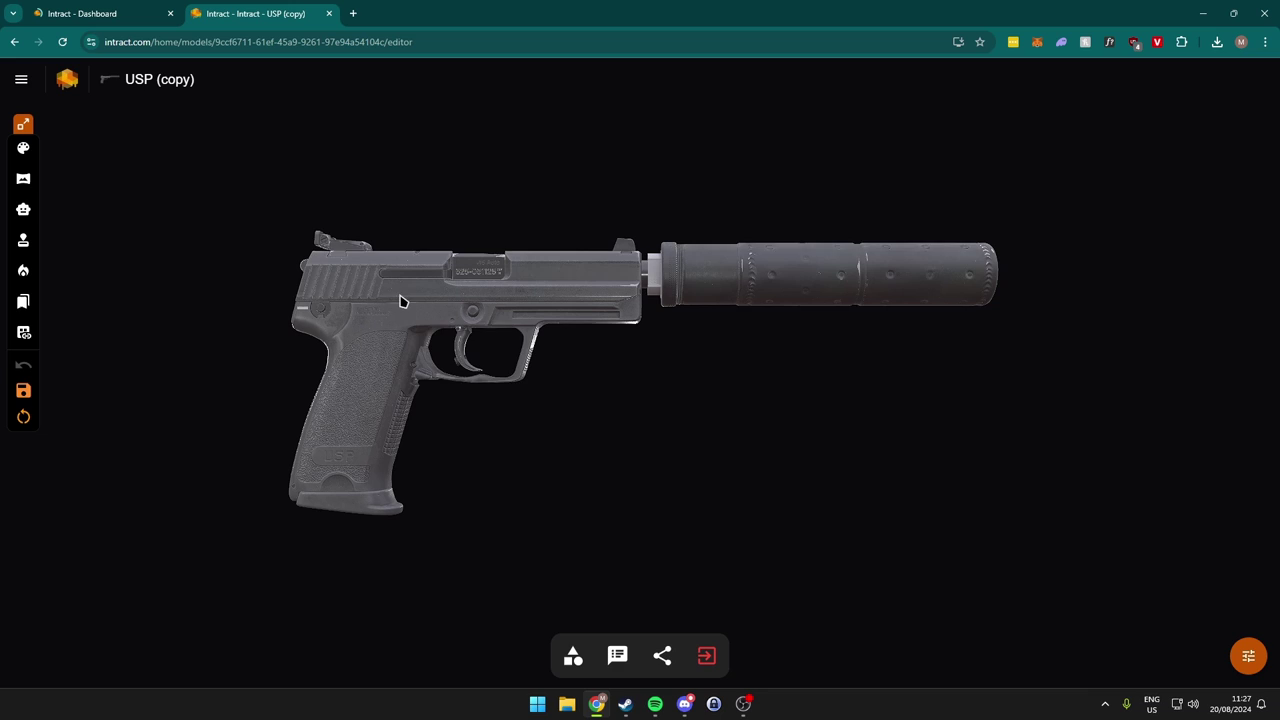
pyautogui.moveTo(397, 357); pyautogui.dragTo(669, 354)
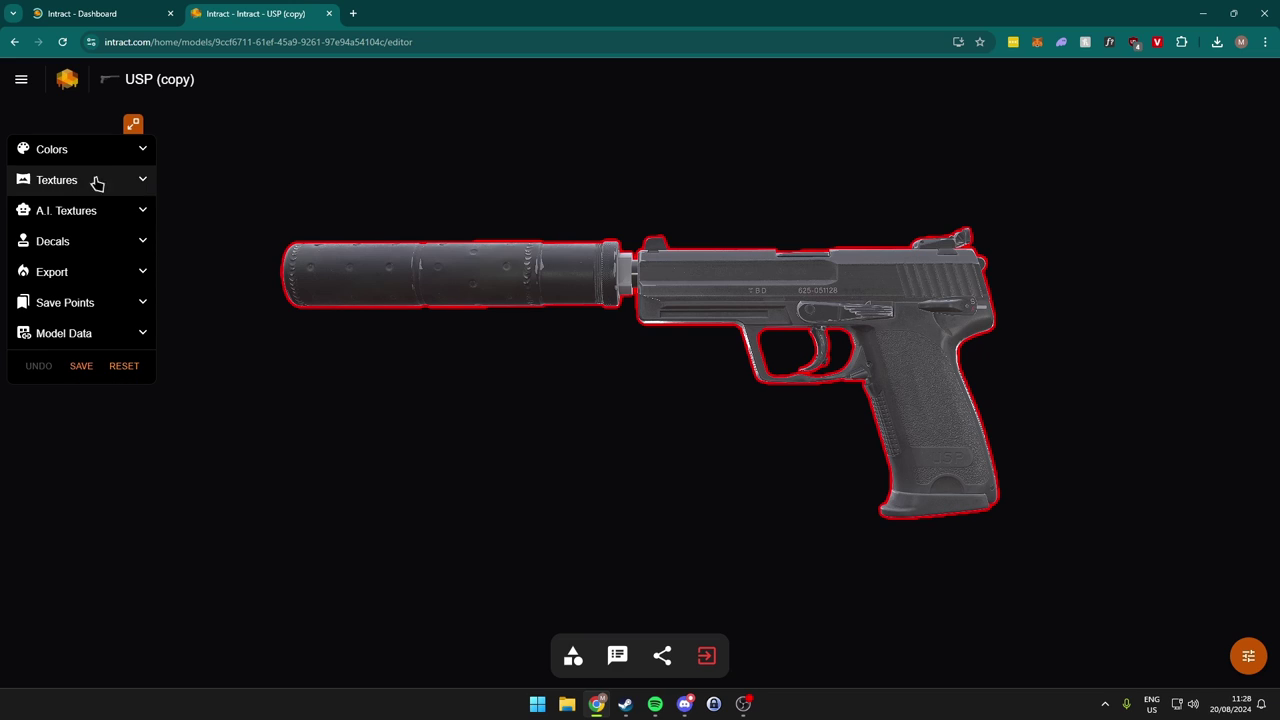
# Step: Choose a dark blue model color with RGB values 13, 17, 73
pyautogui.click(137, 154)
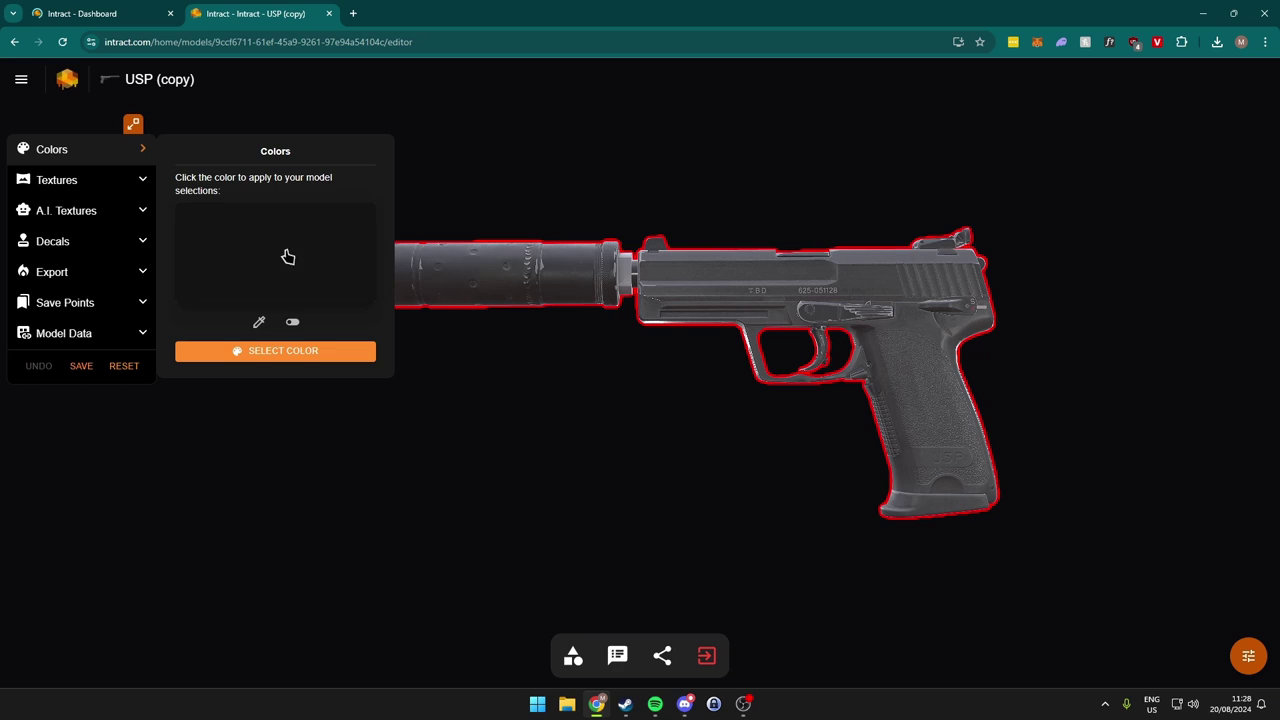
pyautogui.click(290, 350)
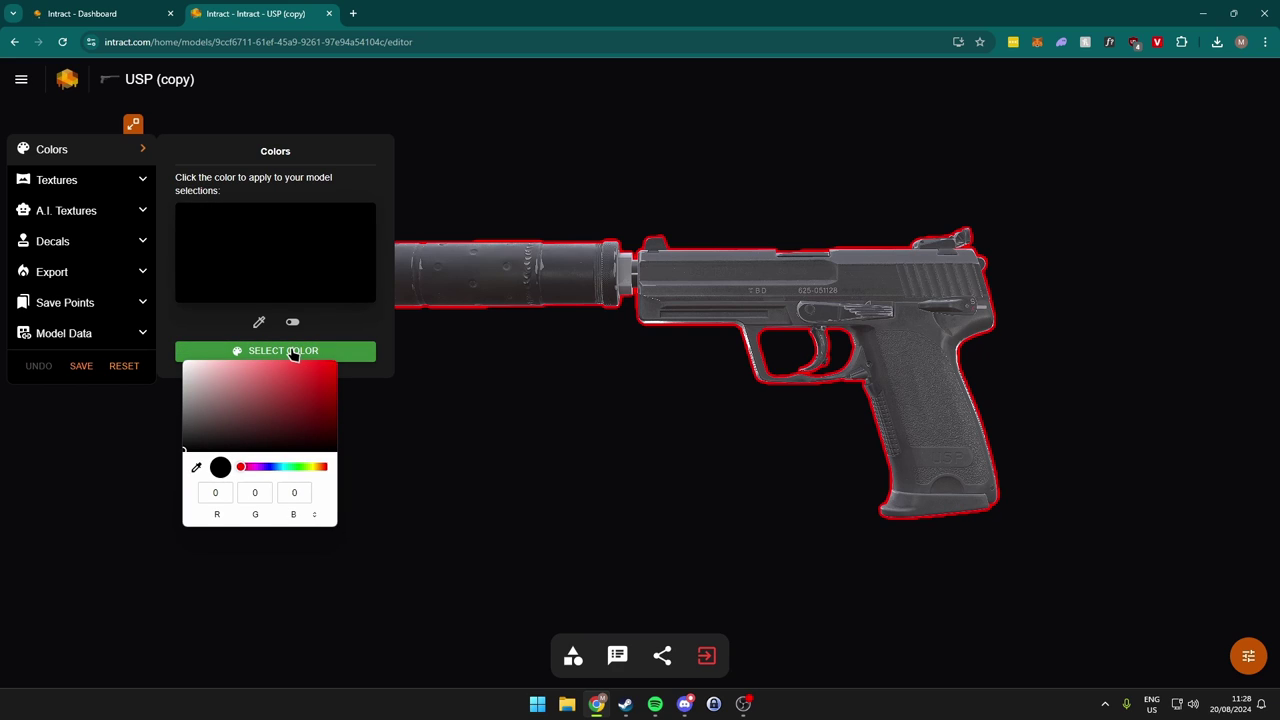
pyautogui.moveTo(212, 412)
pyautogui.mouseDown()
pyautogui.moveTo(220, 425)
pyautogui.moveTo(196, 438)
pyautogui.mouseUp()
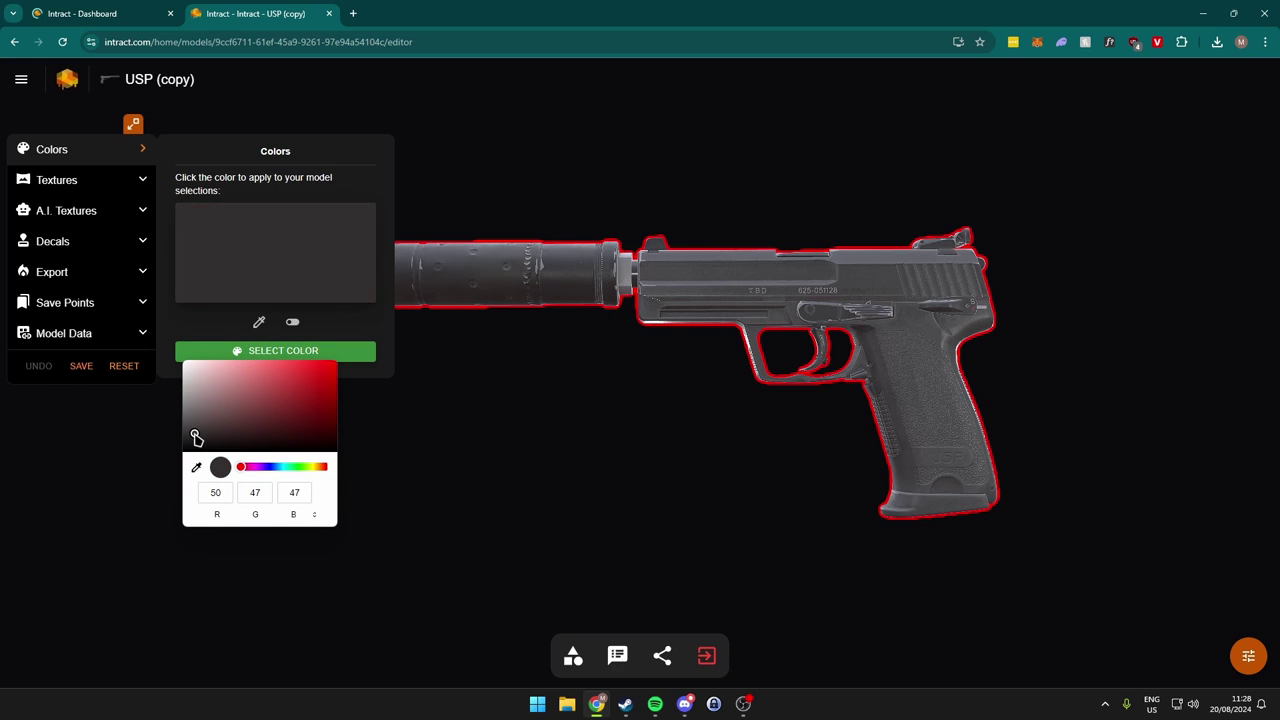
pyautogui.click(270, 467)
pyautogui.click(304, 427)
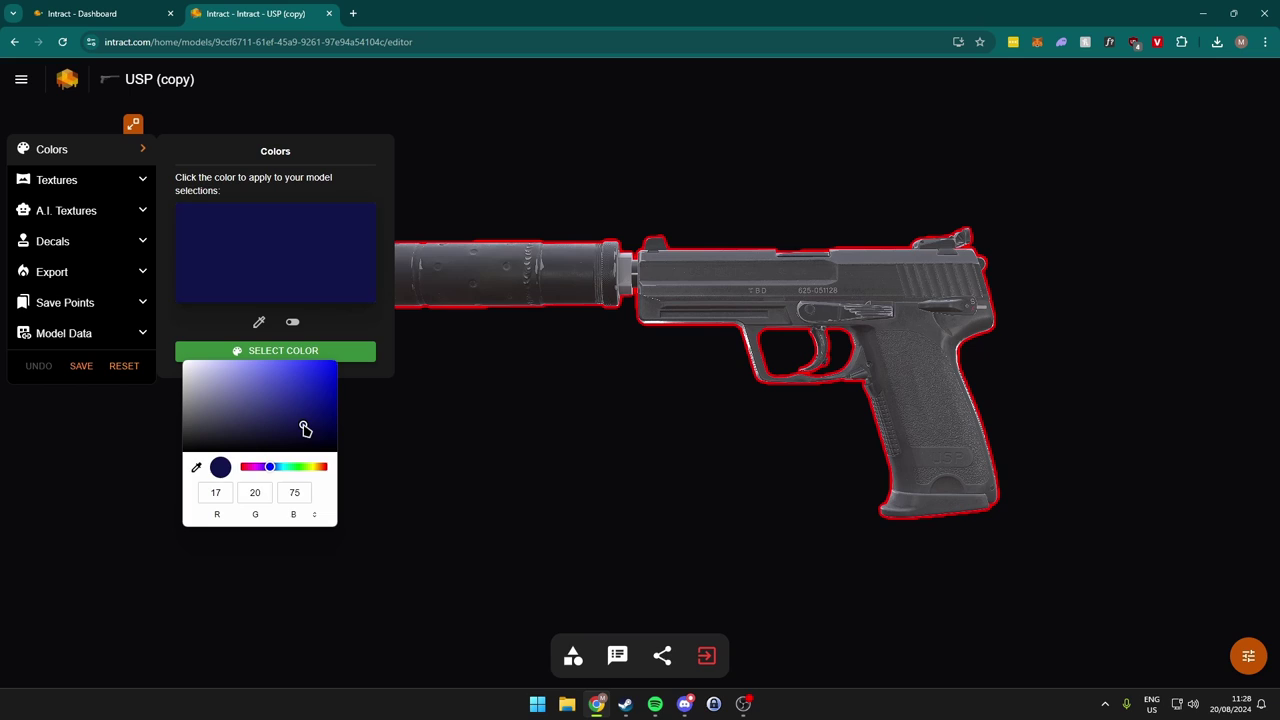
pyautogui.moveTo(304, 427); pyautogui.dragTo(309, 429)
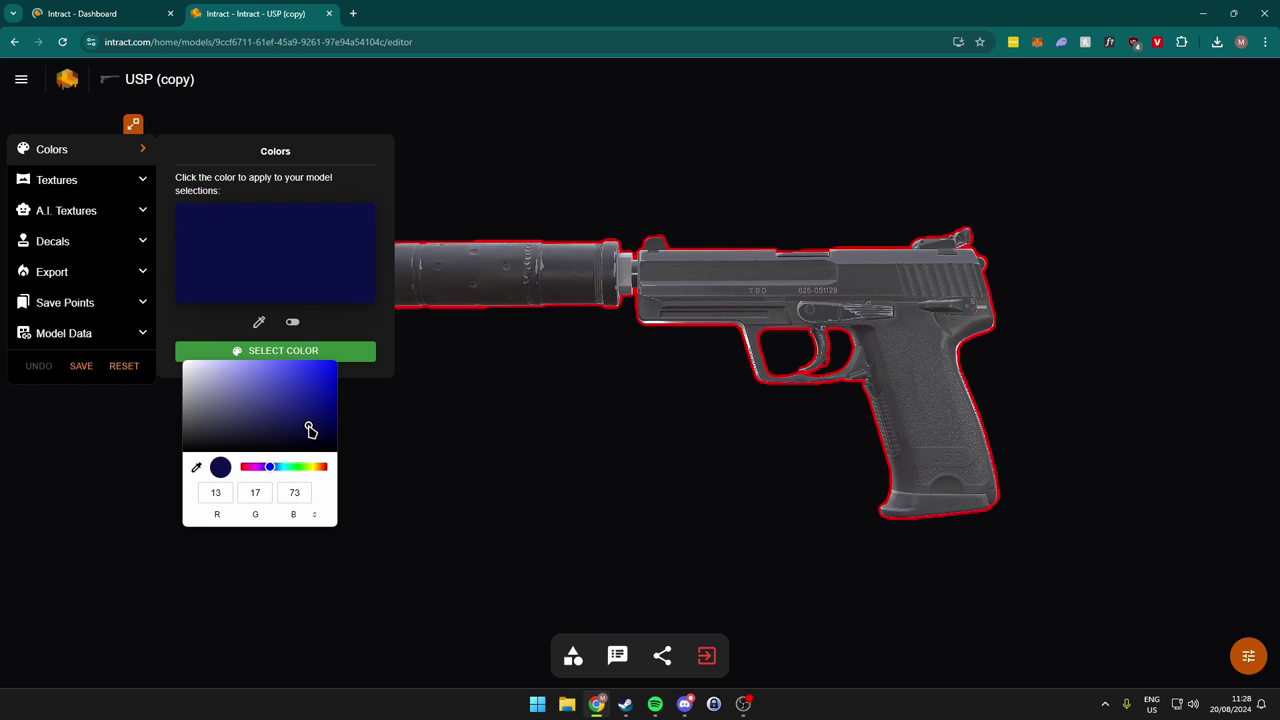
pyautogui.click(283, 356)
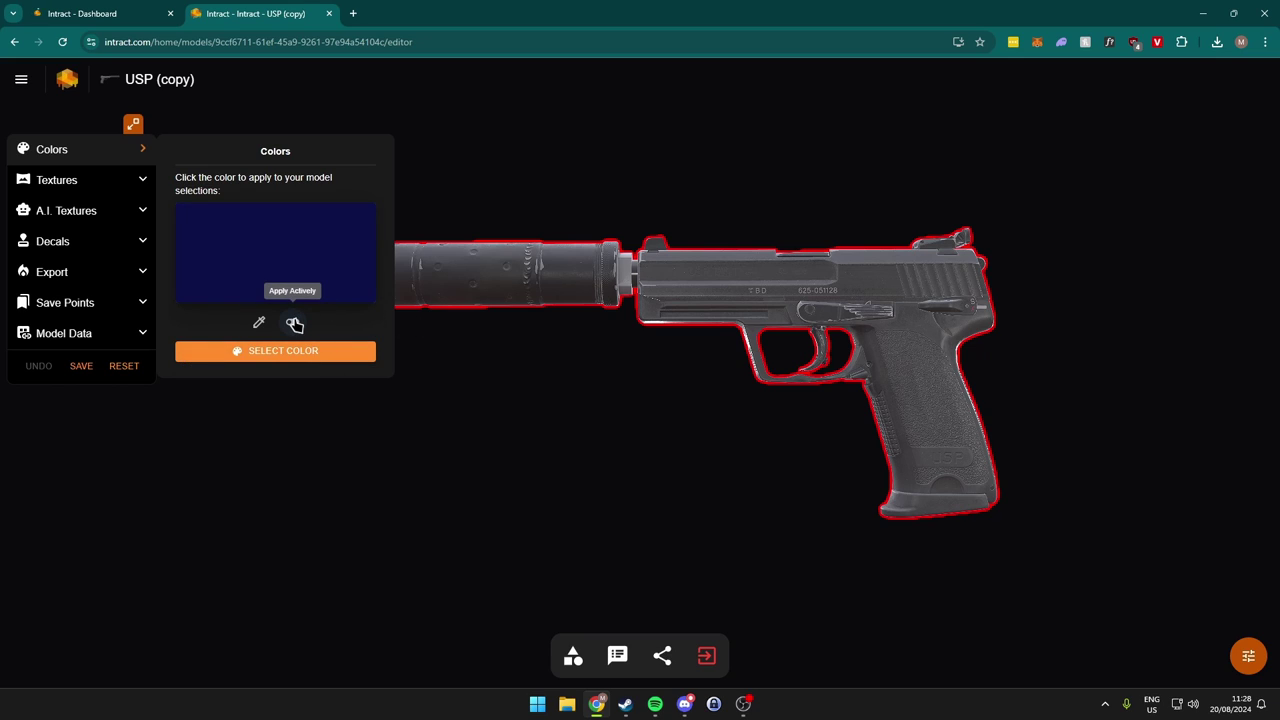
# Step: Apply the chosen dark blue color to the selected pistol and silencer
pyautogui.click(751, 285)
pyautogui.click(733, 293)
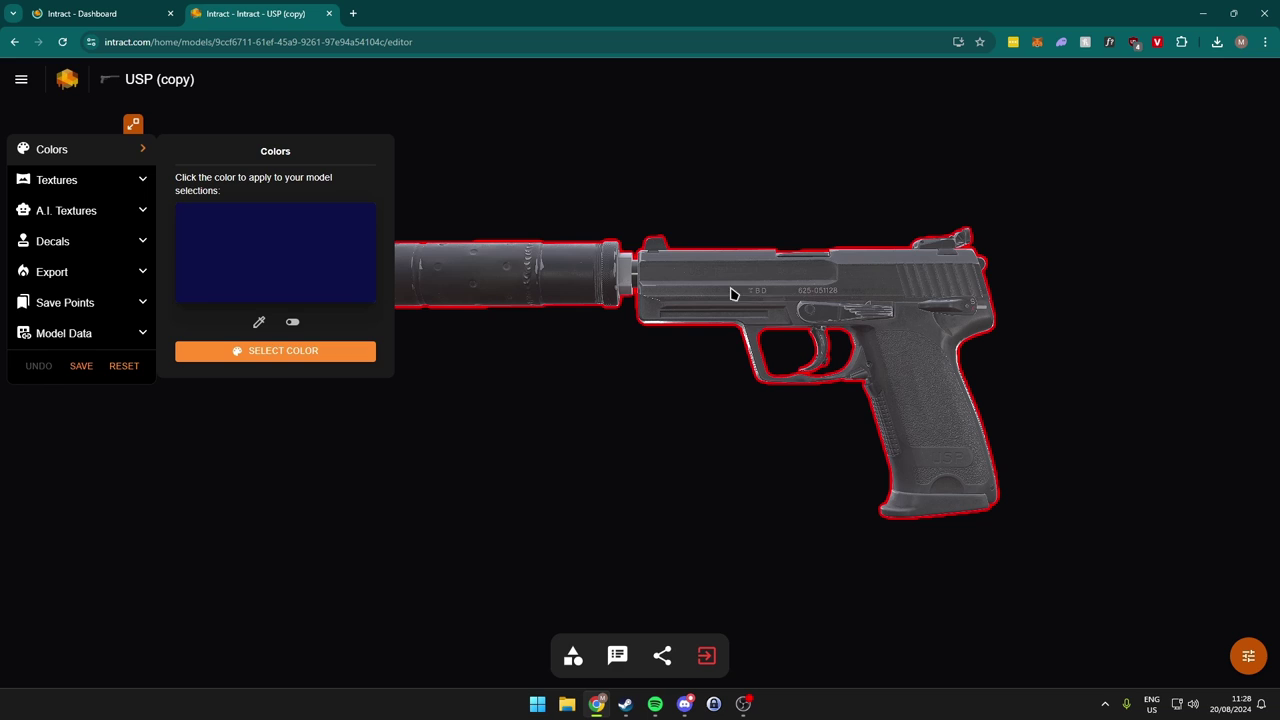
pyautogui.click(282, 256)
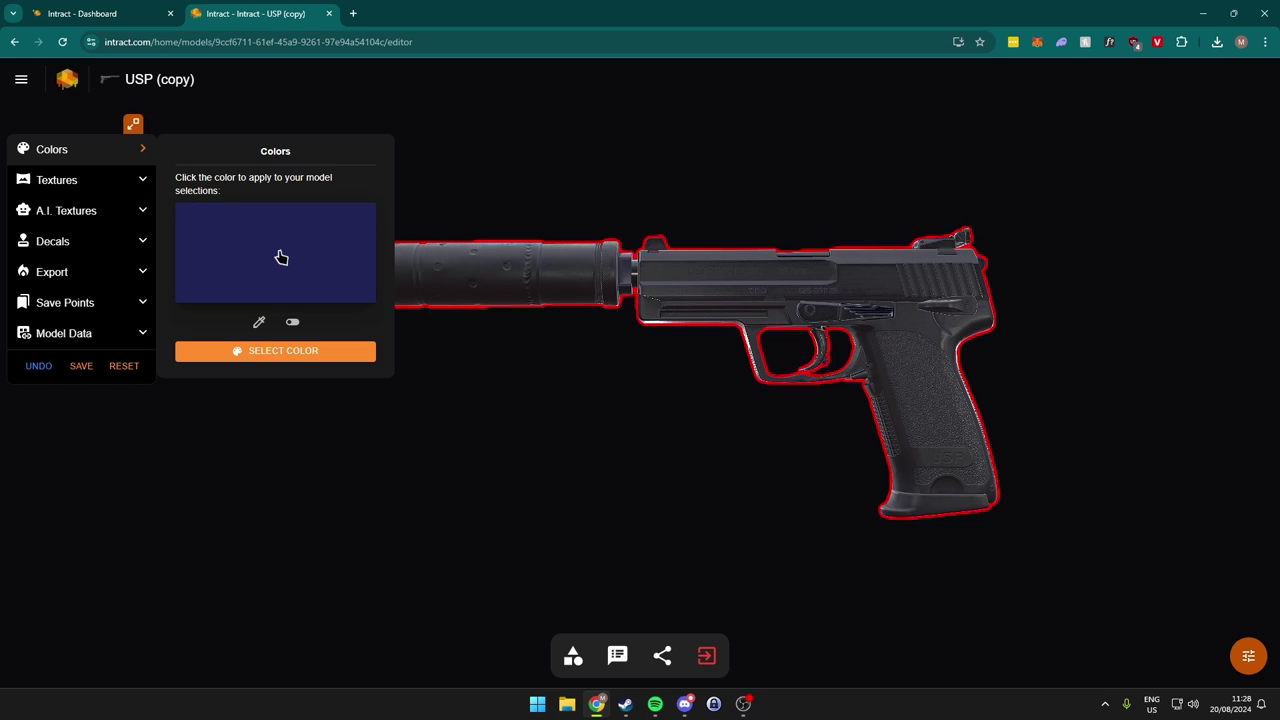
pyautogui.moveTo(797, 330); pyautogui.dragTo(733, 368)
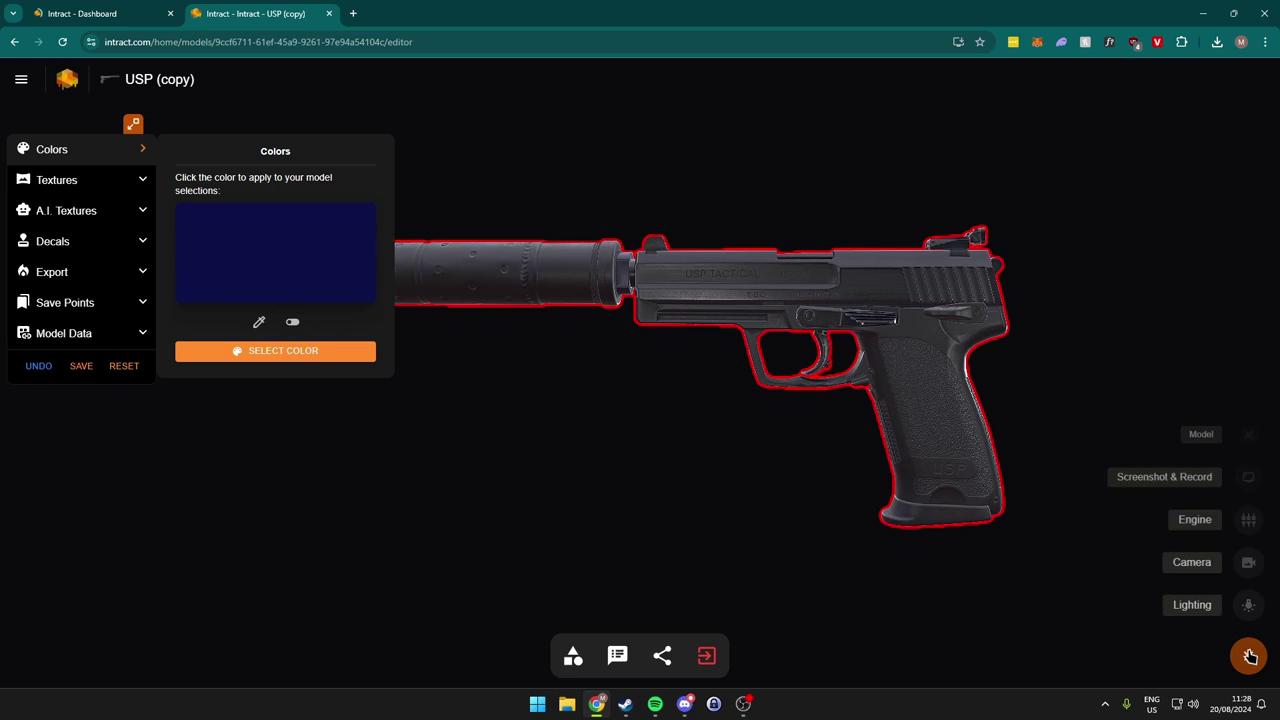
# Step: Try the Small Studio scene HDRI, then set the scene lighting to Studio and check the pistol from another angle
pyautogui.click(1205, 605)
pyautogui.click(1046, 418)
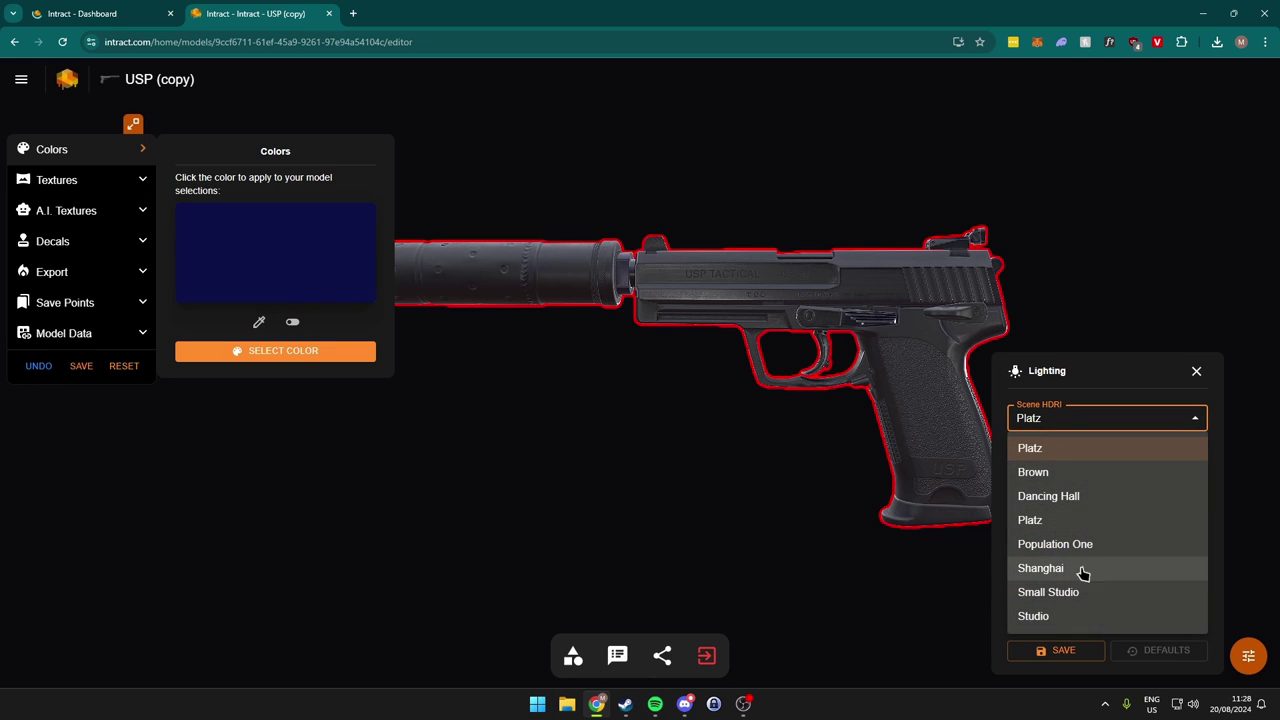
pyautogui.click(1048, 594)
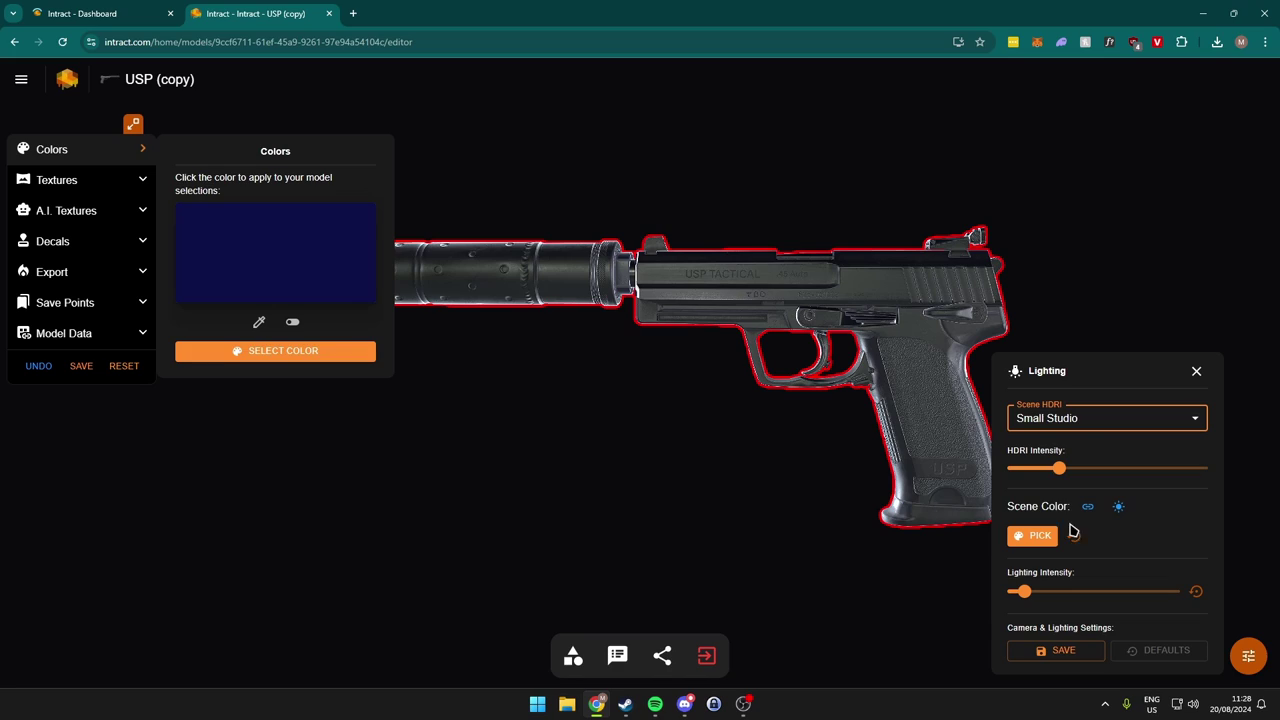
pyautogui.click(1080, 423)
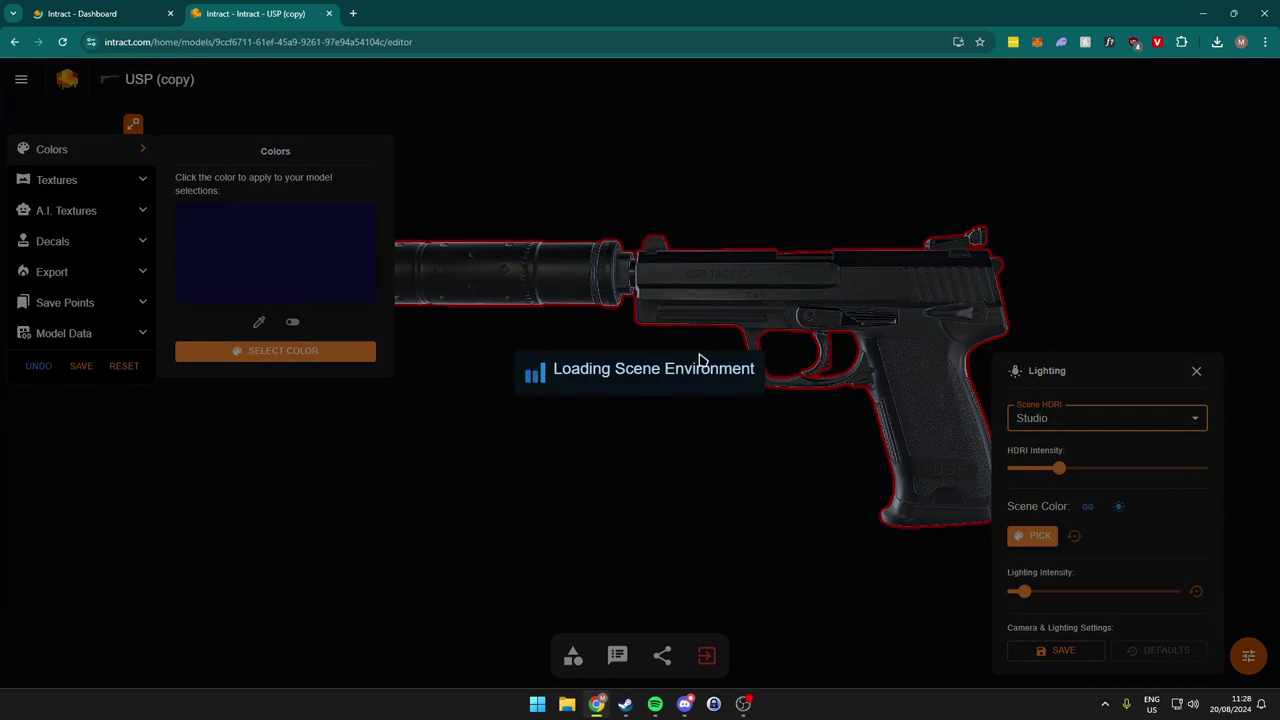
pyautogui.moveTo(683, 343); pyautogui.dragTo(606, 434)
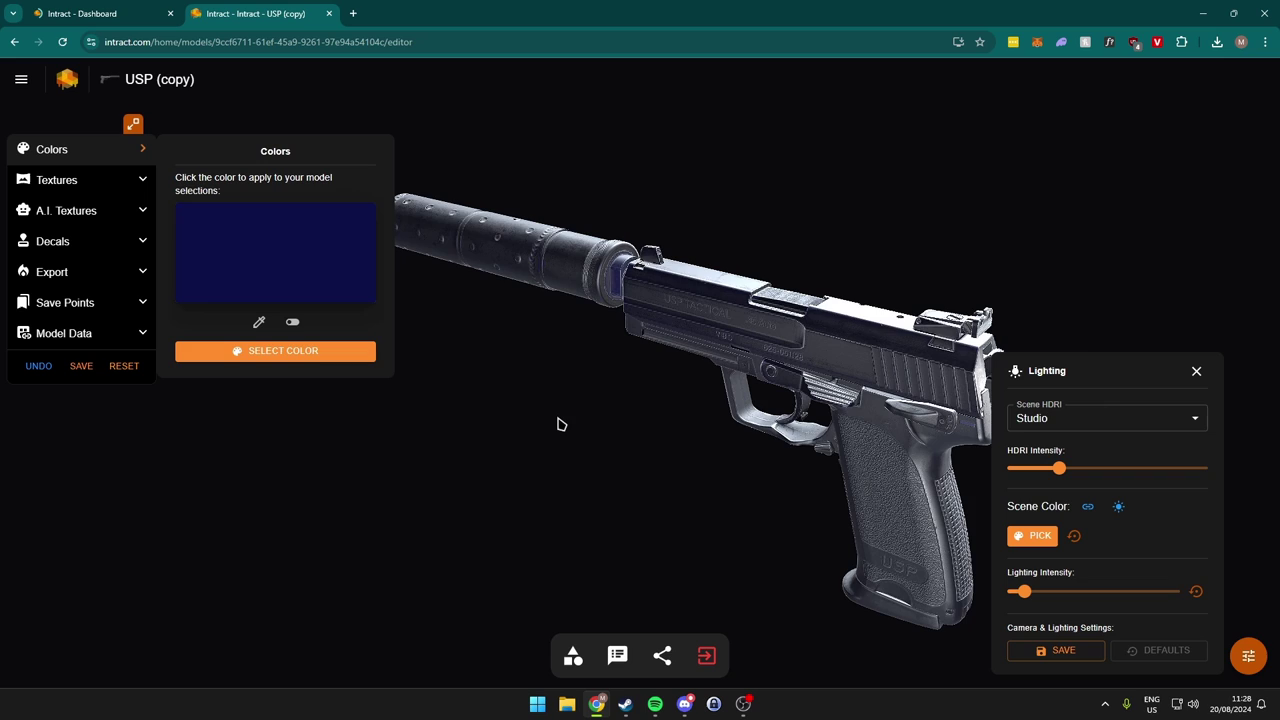
pyautogui.moveTo(606, 376); pyautogui.dragTo(554, 397)
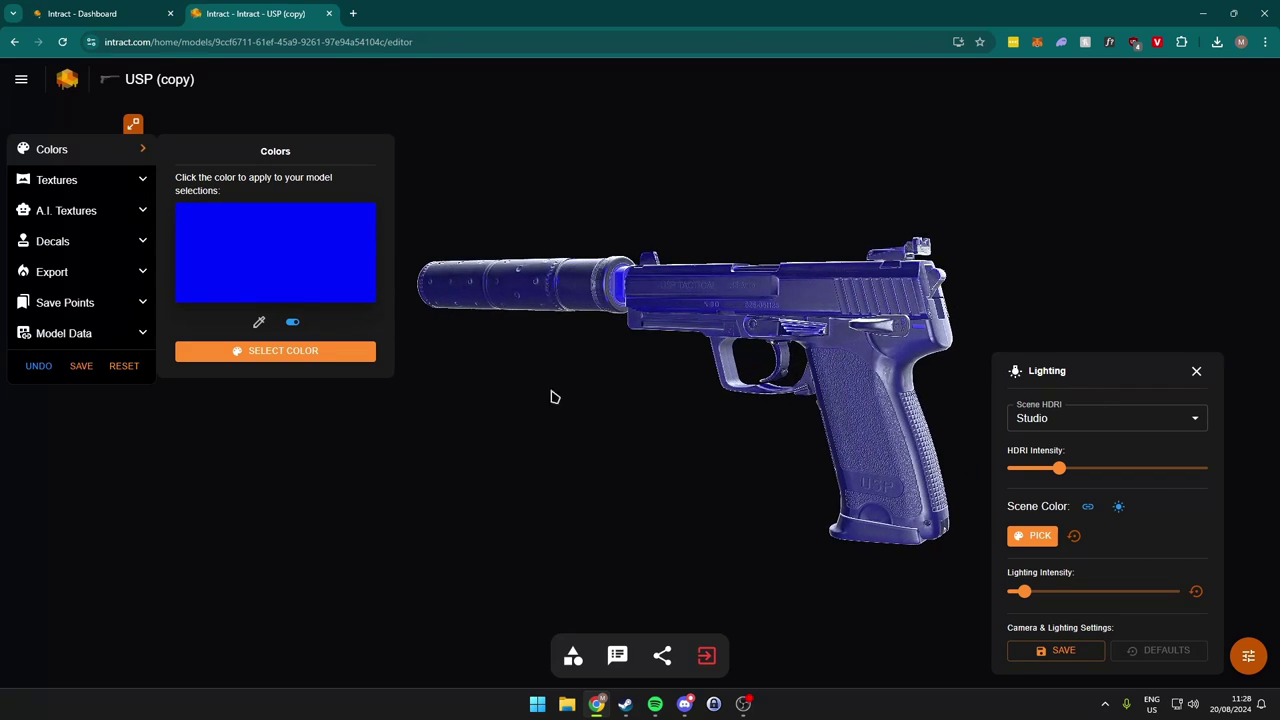
pyautogui.click(1068, 418)
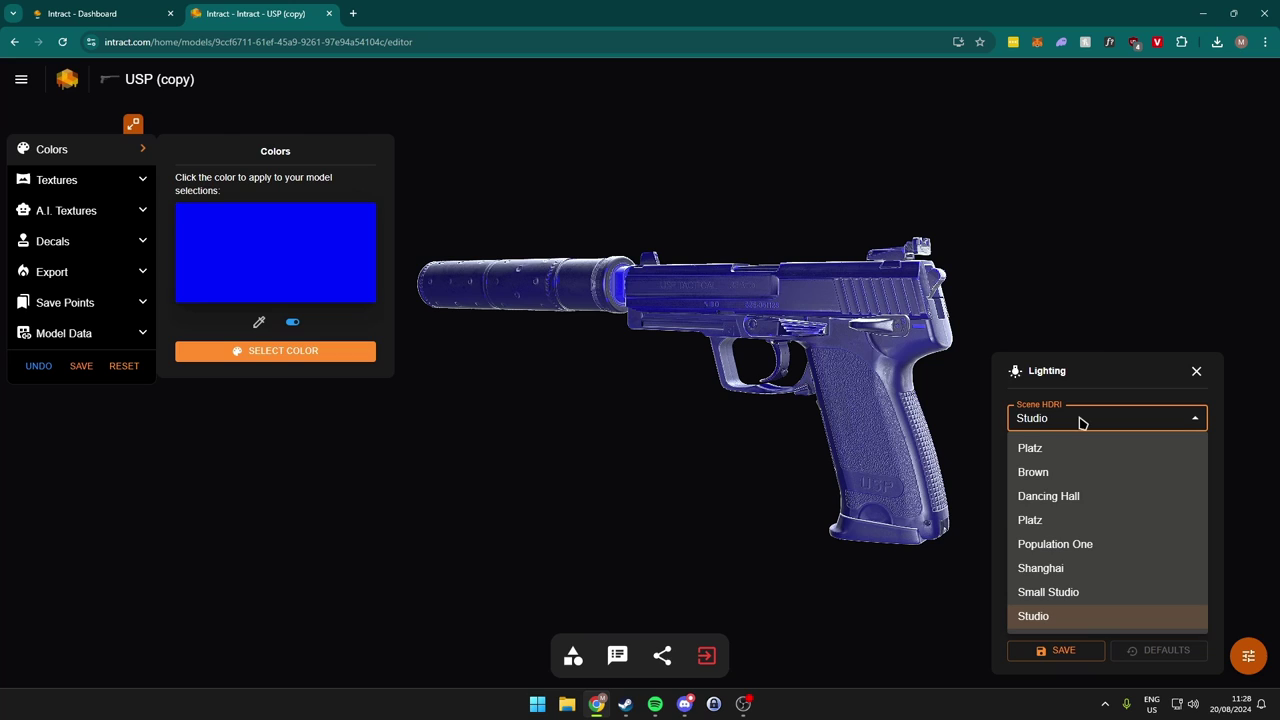
pyautogui.click(1260, 668)
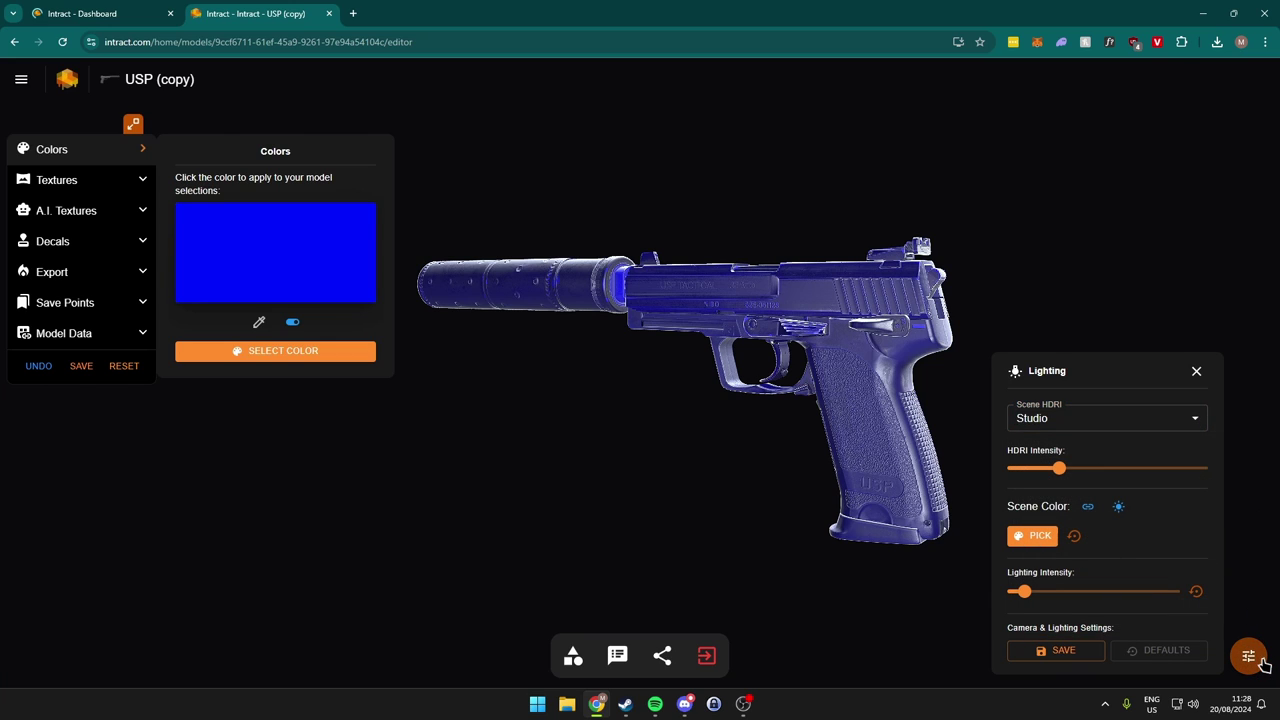
# Step: Keep the Studio scene HDRI, set the lighting intensity to 40, and close the lighting settings
pyautogui.click(1055, 428)
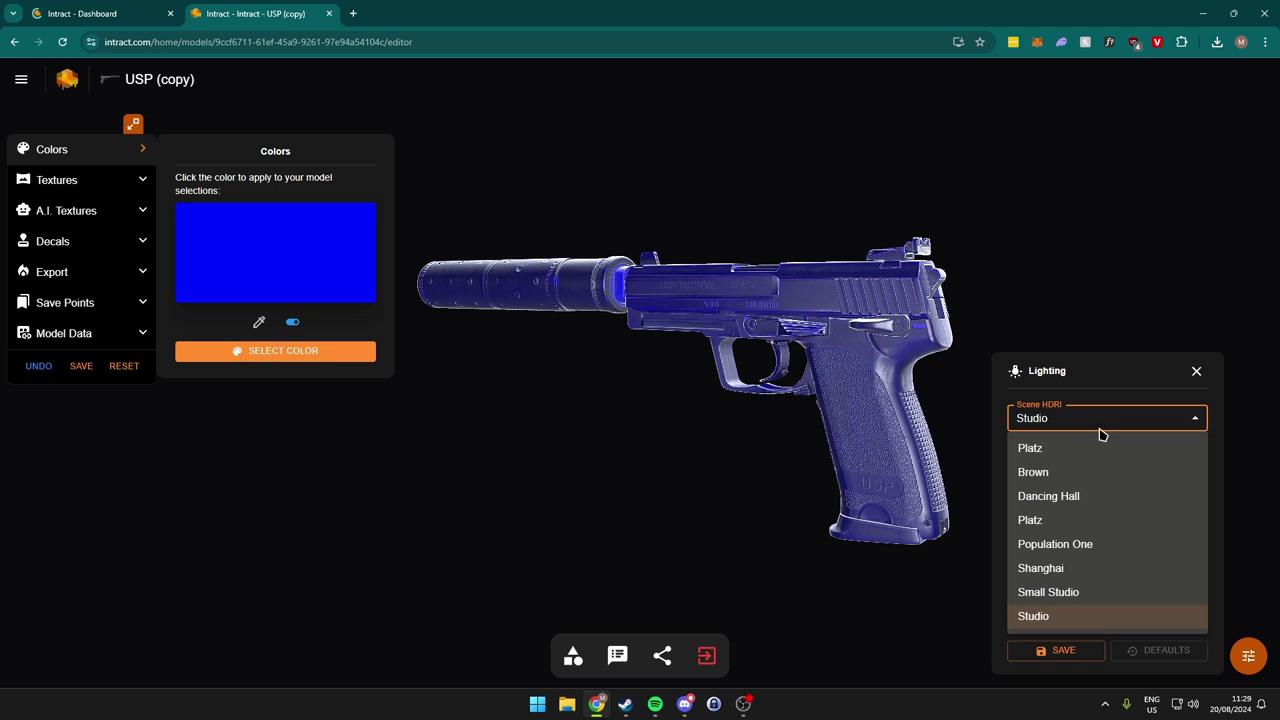
pyautogui.click(1083, 402)
pyautogui.moveTo(590, 388); pyautogui.dragTo(523, 409)
pyautogui.moveTo(1023, 591)
pyautogui.mouseDown()
pyautogui.moveTo(1064, 593)
pyautogui.moveTo(1045, 597)
pyautogui.mouseUp()
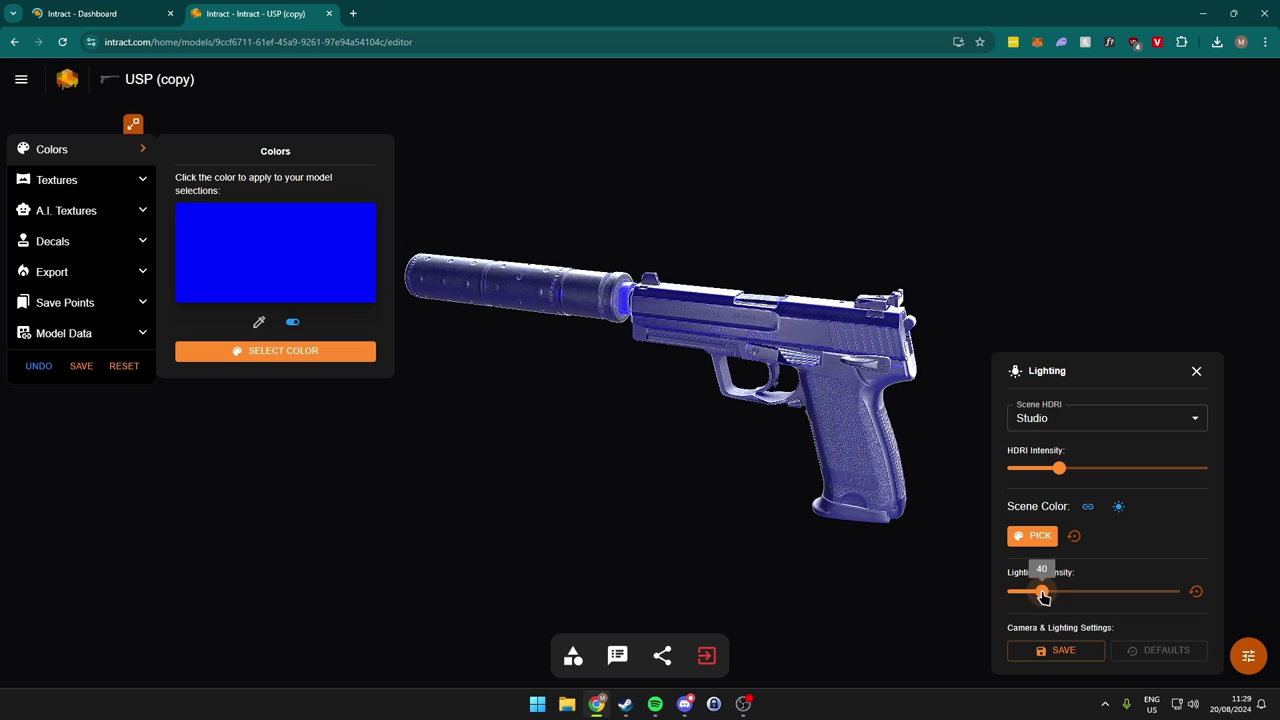
pyautogui.click(1196, 371)
pyautogui.moveTo(530, 420); pyautogui.dragTo(512, 398)
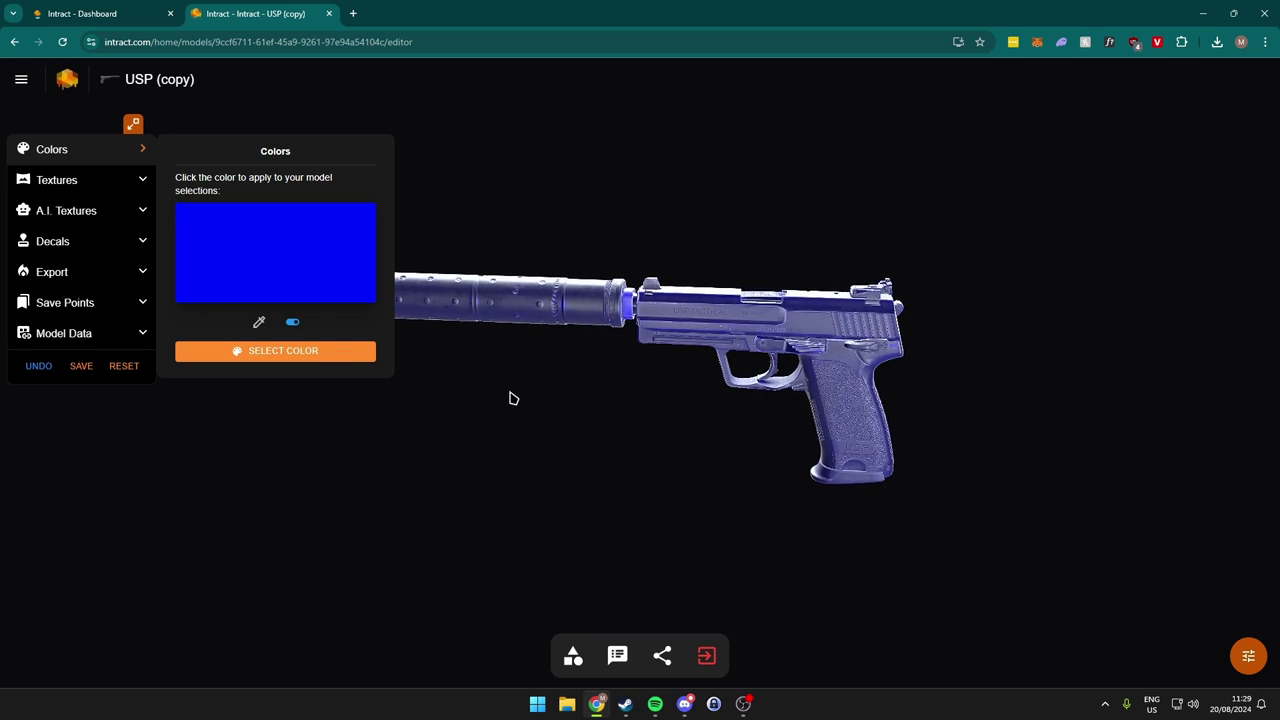
# Step: Browse the texture library and choose the crumpled gold-green seamless texture for the model
pyautogui.click(84, 156)
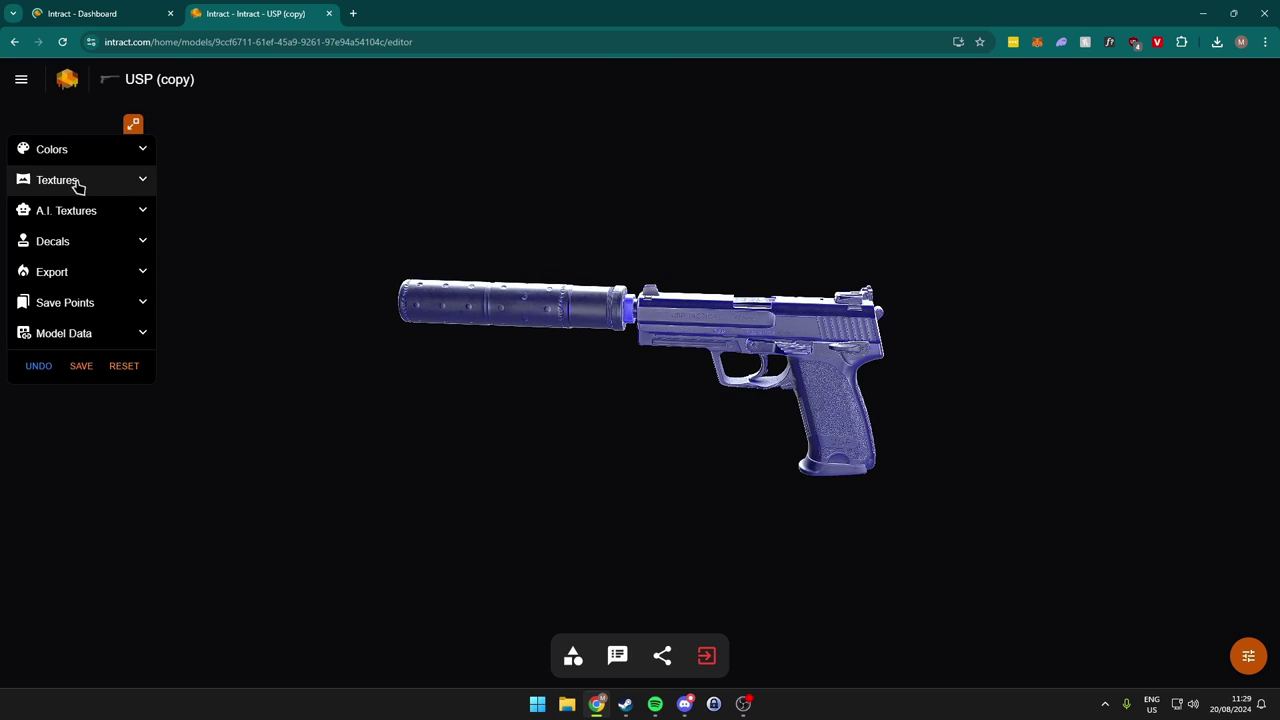
pyautogui.click(78, 184)
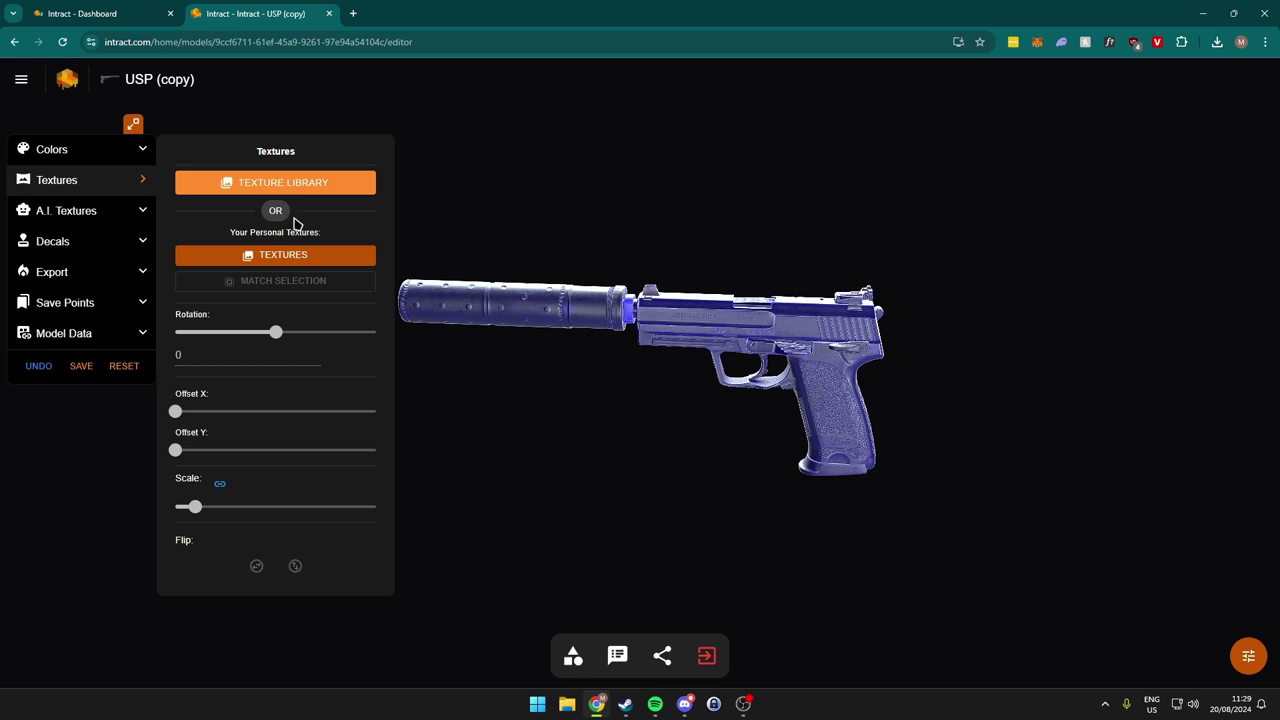
pyautogui.click(287, 186)
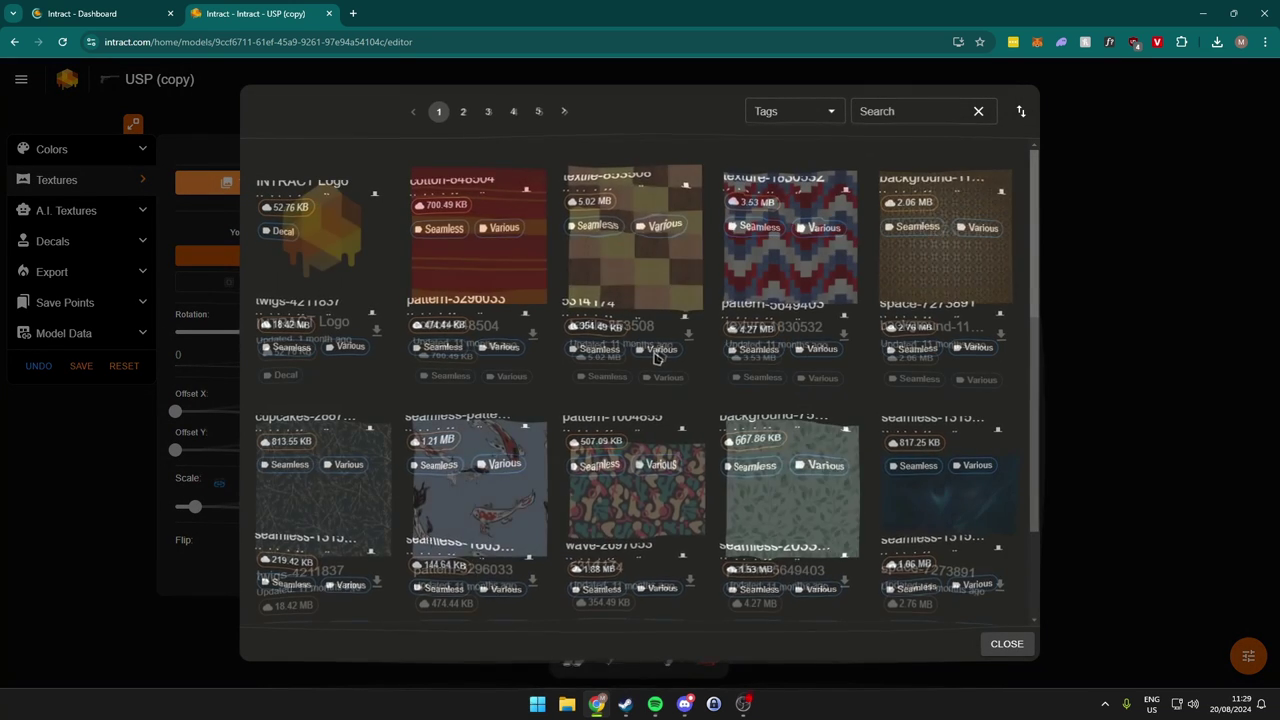
pyautogui.scroll(-3, 537, 390)
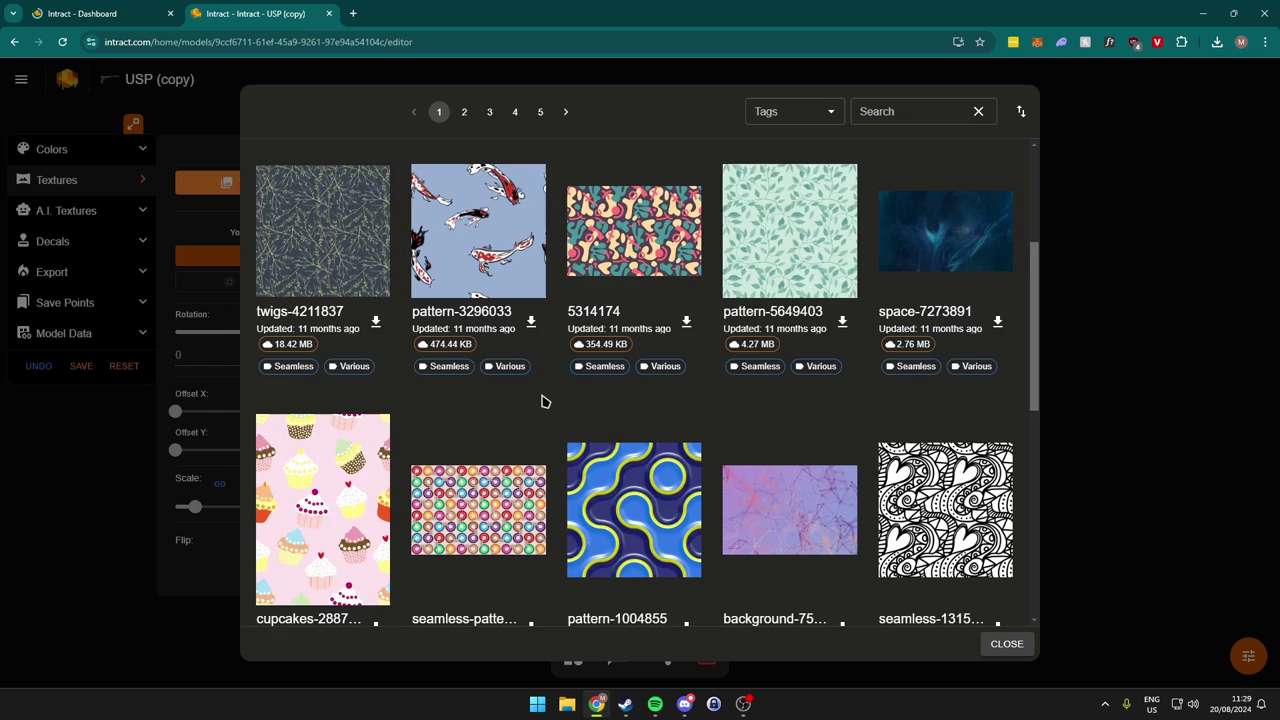
pyautogui.scroll(-6, 545, 399)
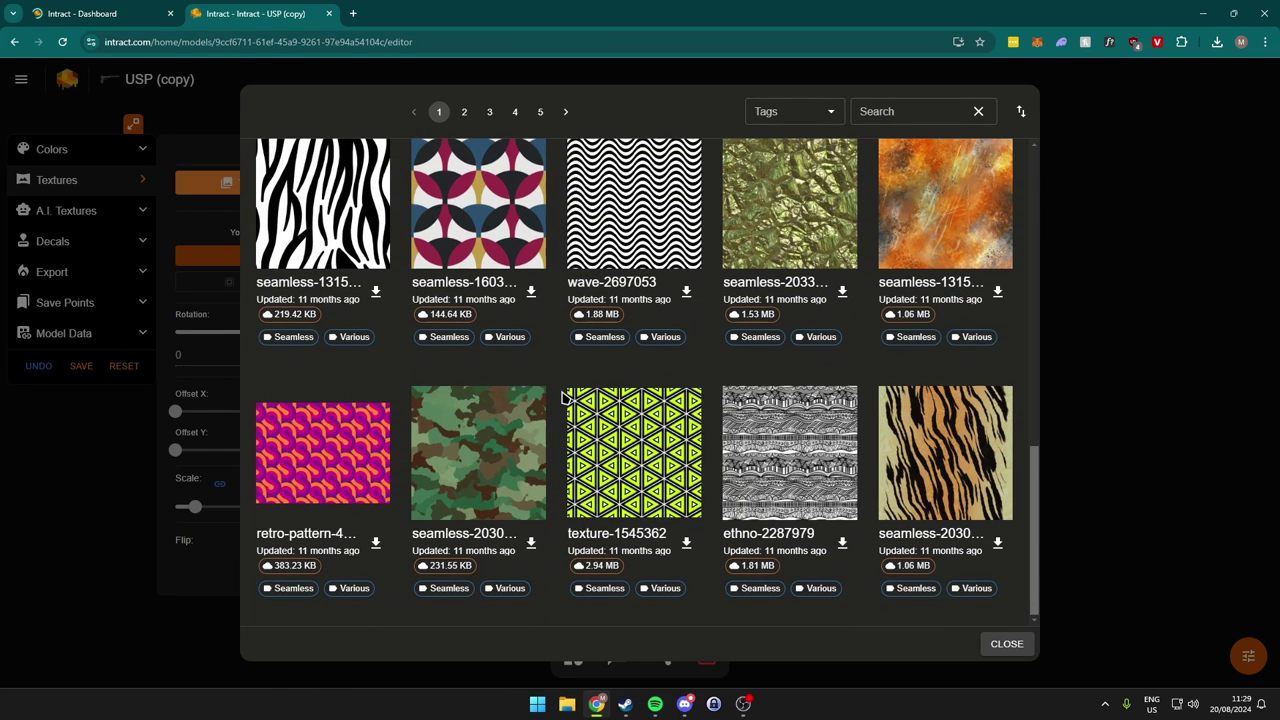
pyautogui.scroll(1, 563, 397)
pyautogui.click(807, 276)
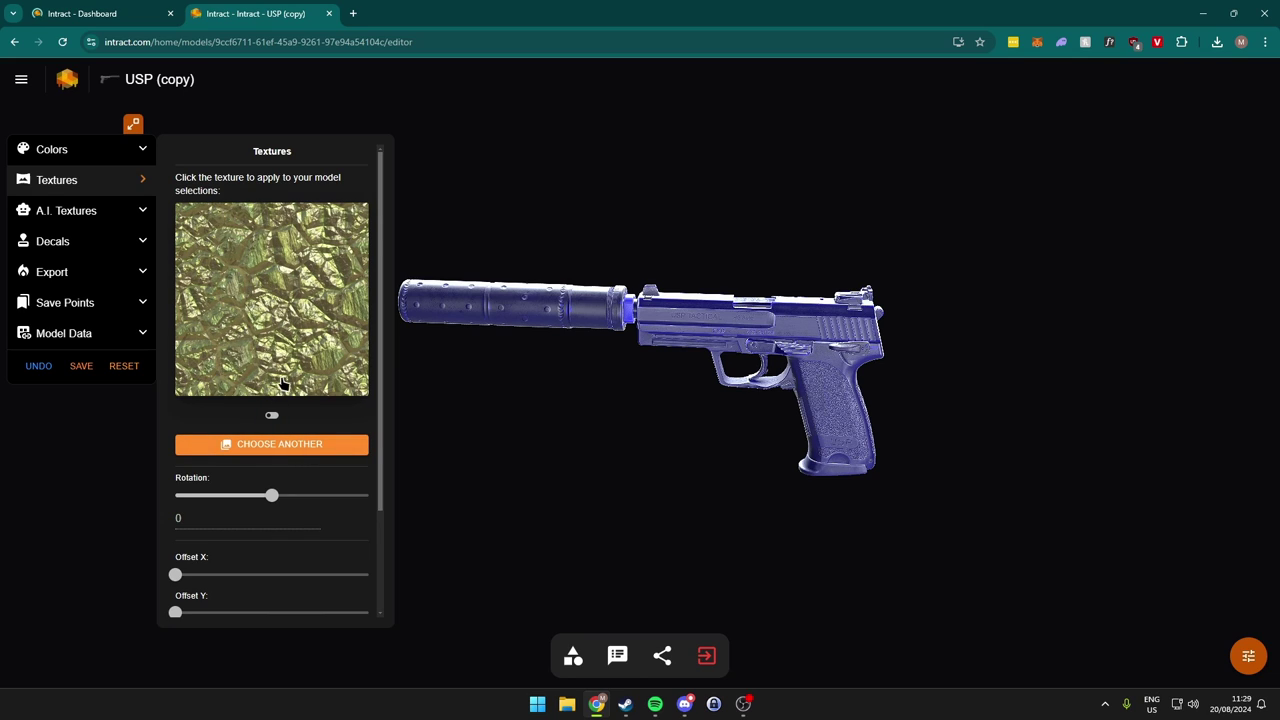
# Step: Apply the chosen gold-green texture to the whole pistol and silencer and inspect it up close
pyautogui.click(701, 330)
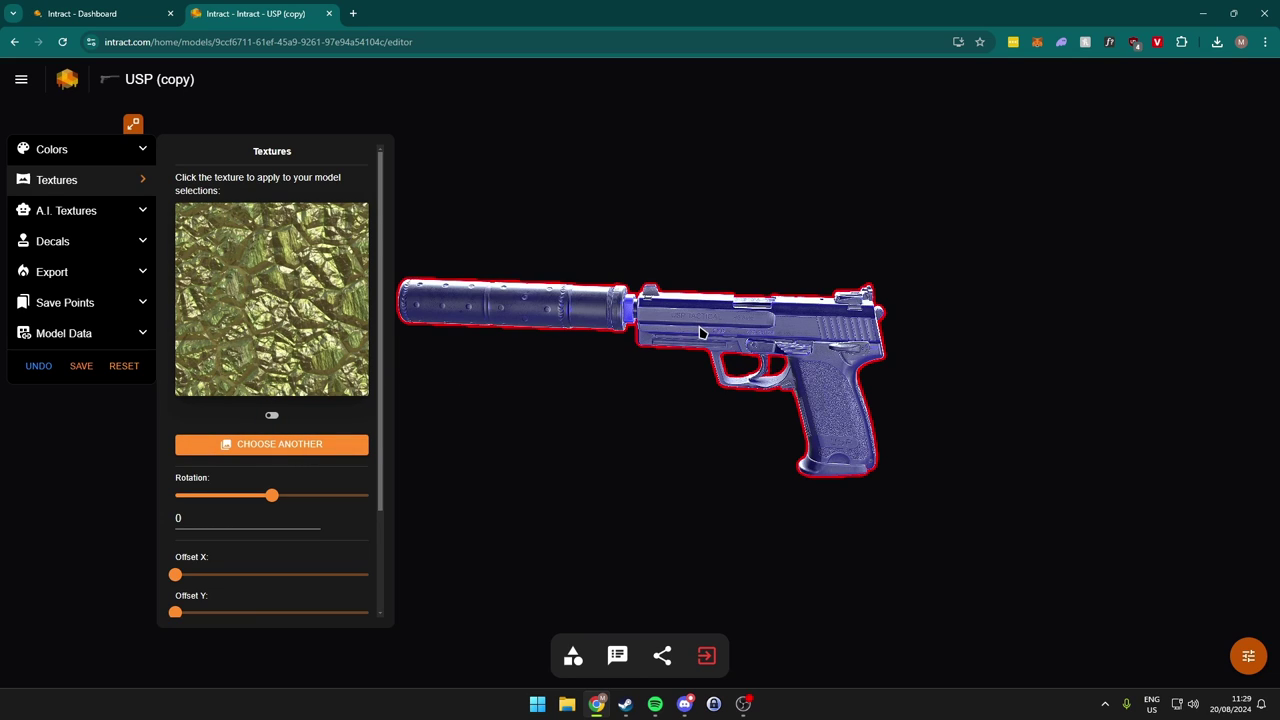
pyautogui.click(271, 323)
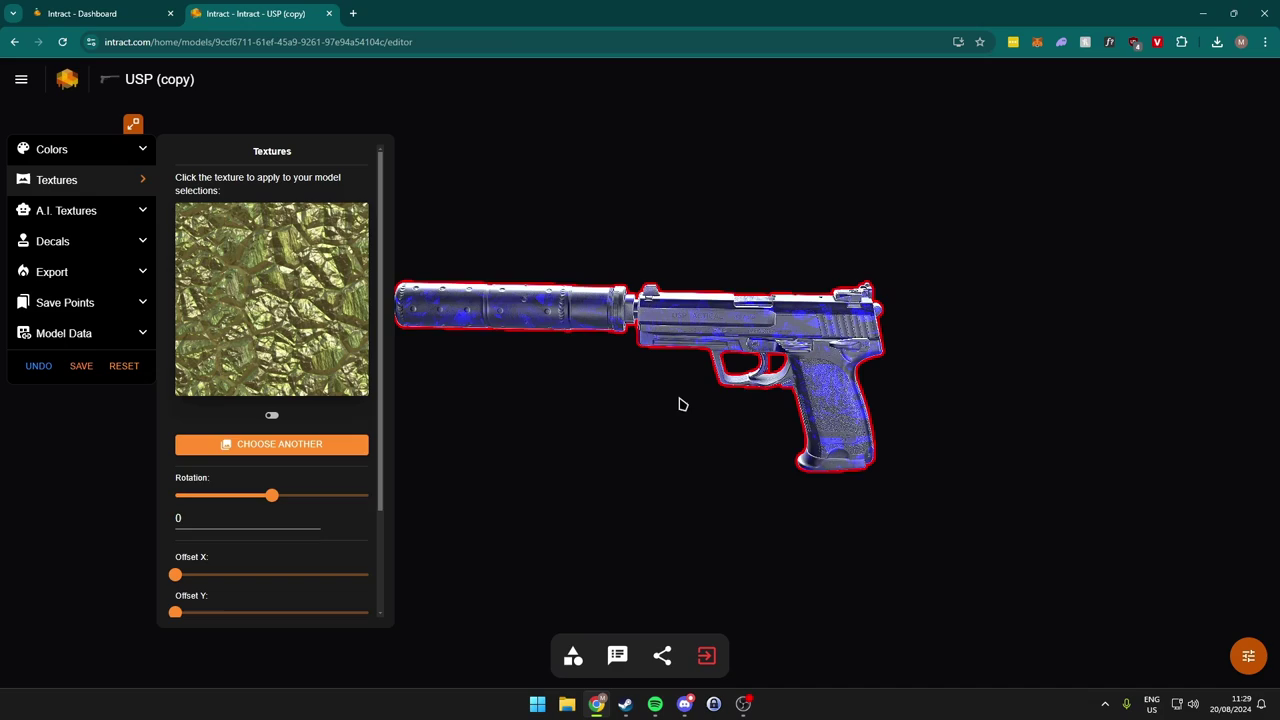
pyautogui.scroll(5, 730, 408)
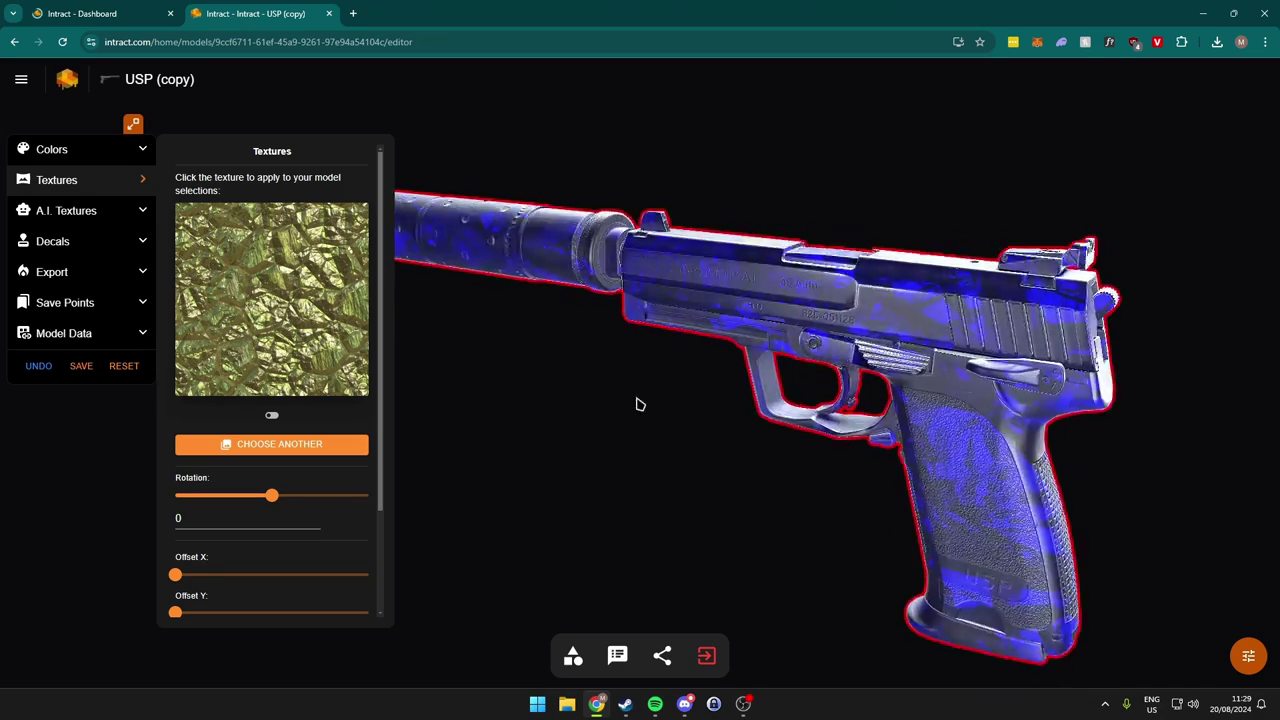
pyautogui.moveTo(640, 404); pyautogui.dragTo(442, 386)
# Step: Try adjusting the applied texture's rotation and scale, setting the rotation back to 0
pyautogui.moveTo(271, 494)
pyautogui.mouseDown()
pyautogui.moveTo(246, 494)
pyautogui.moveTo(261, 496)
pyautogui.mouseUp()
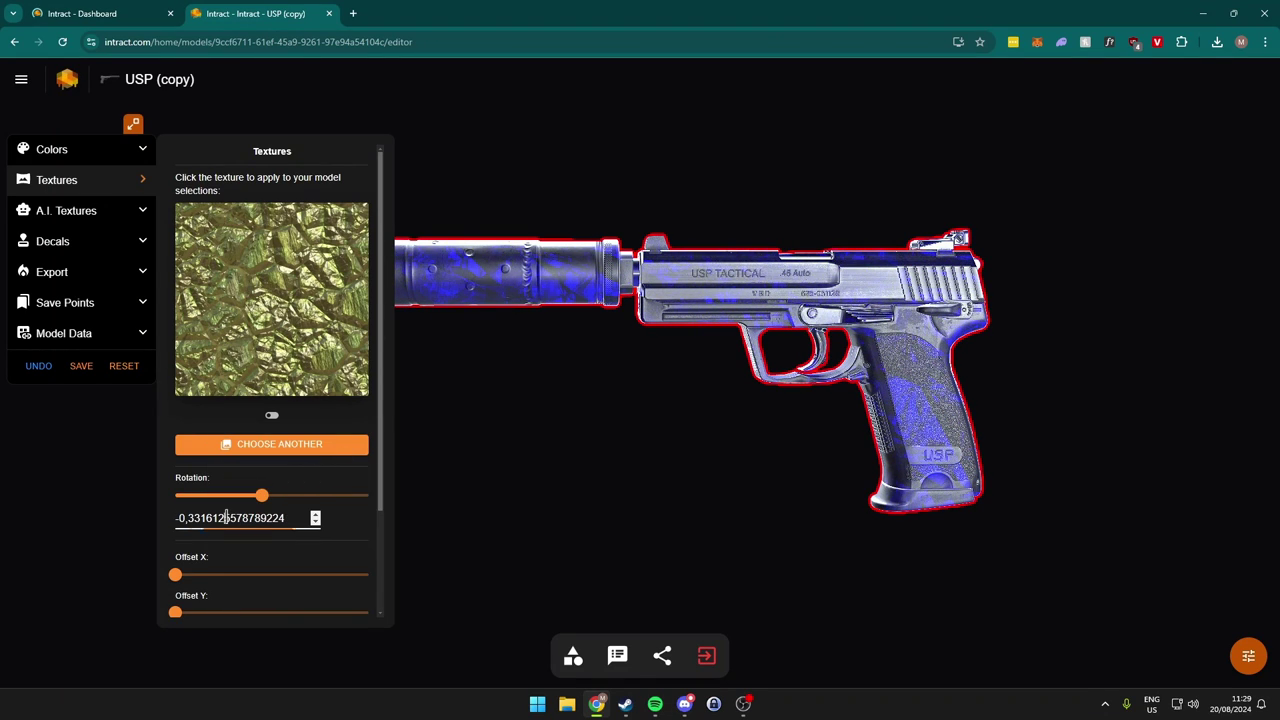
pyautogui.tripleClick(226, 517)
pyautogui.write('0')
pyautogui.scroll(-2, 196, 540)
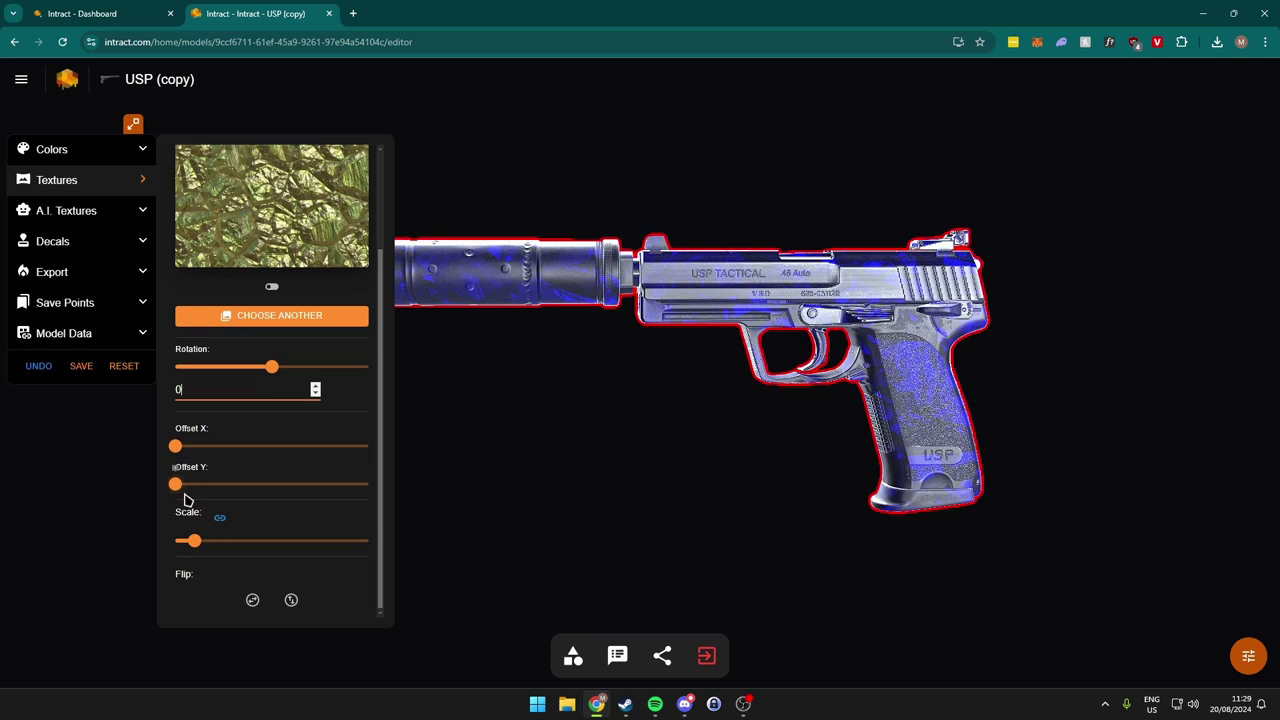
pyautogui.moveTo(180, 539)
pyautogui.mouseDown()
pyautogui.moveTo(297, 539)
pyautogui.moveTo(134, 540)
pyautogui.moveTo(194, 541)
pyautogui.mouseUp()
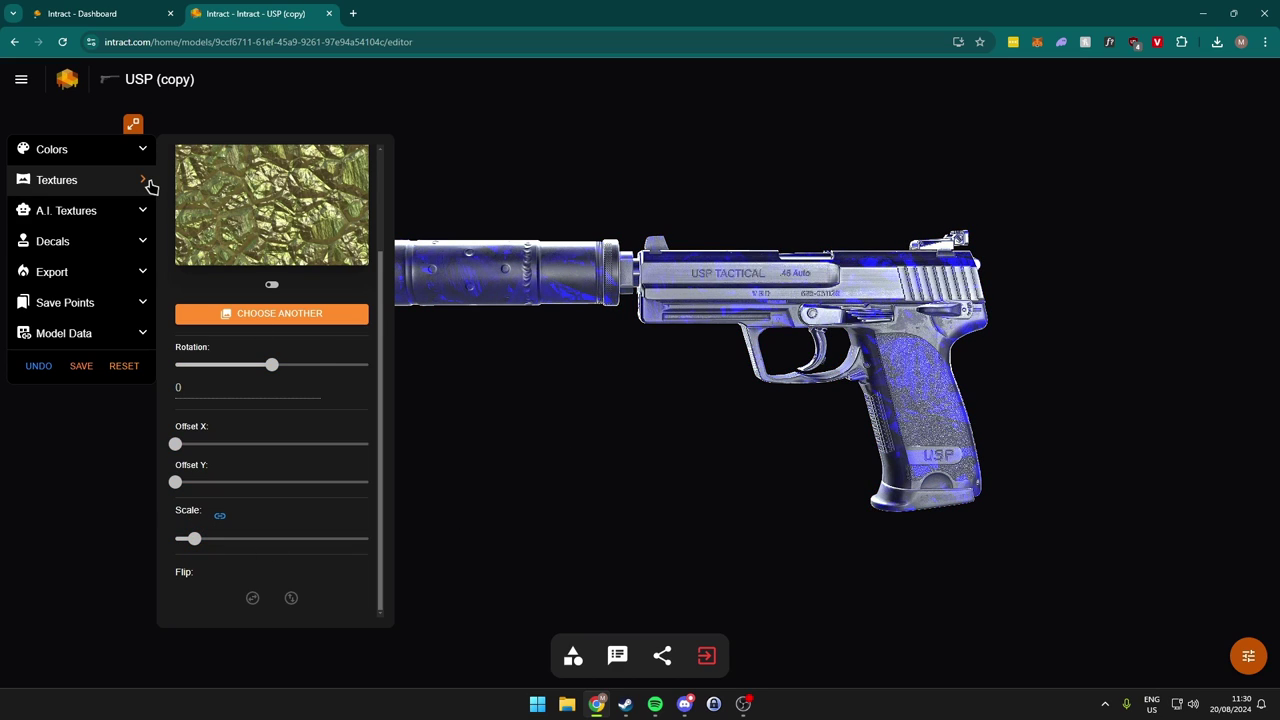
# Step: Deselect the current texture and look through the personal textures and the A.I. texture options
pyautogui.scroll(2, 240, 235)
pyautogui.click(271, 447)
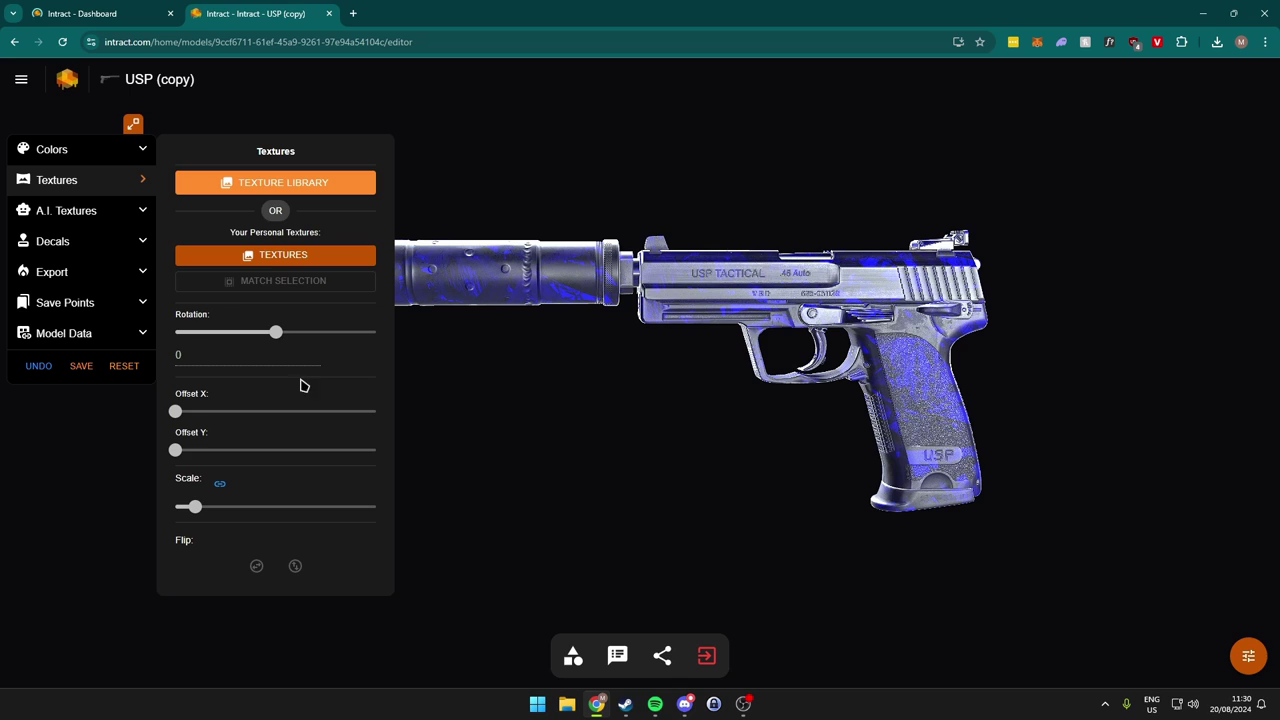
pyautogui.click(279, 260)
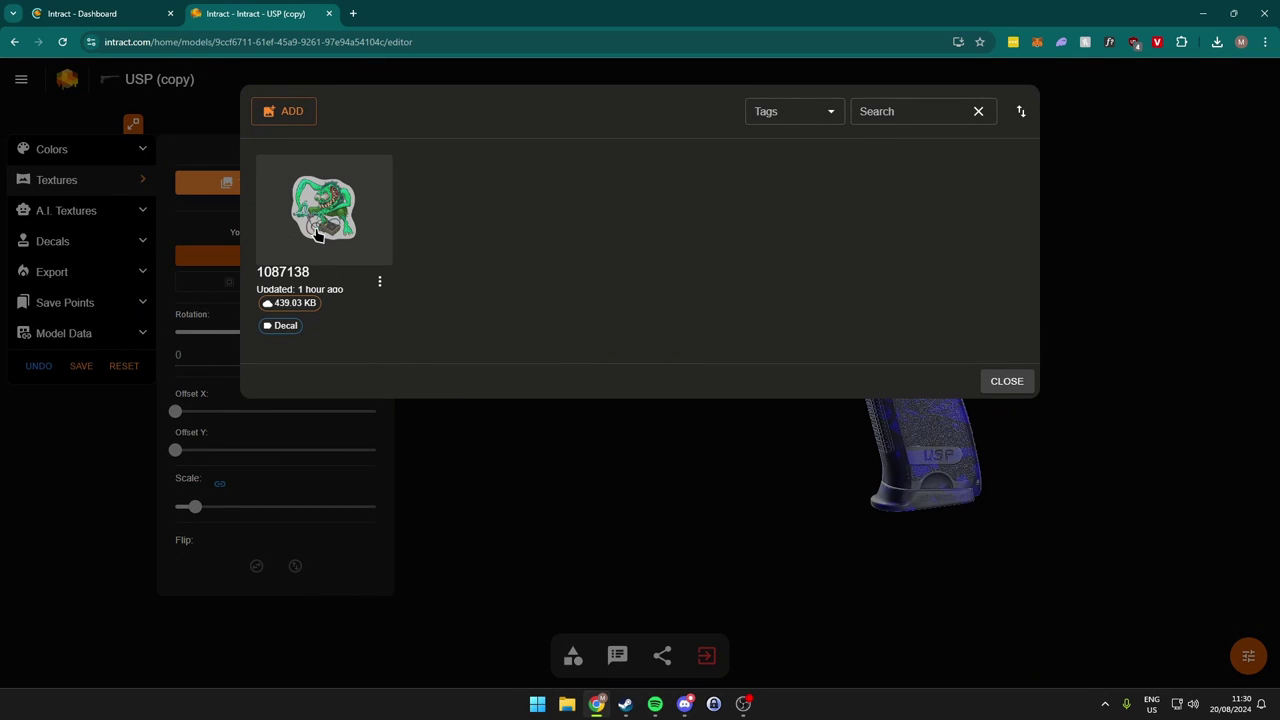
pyautogui.click(1006, 384)
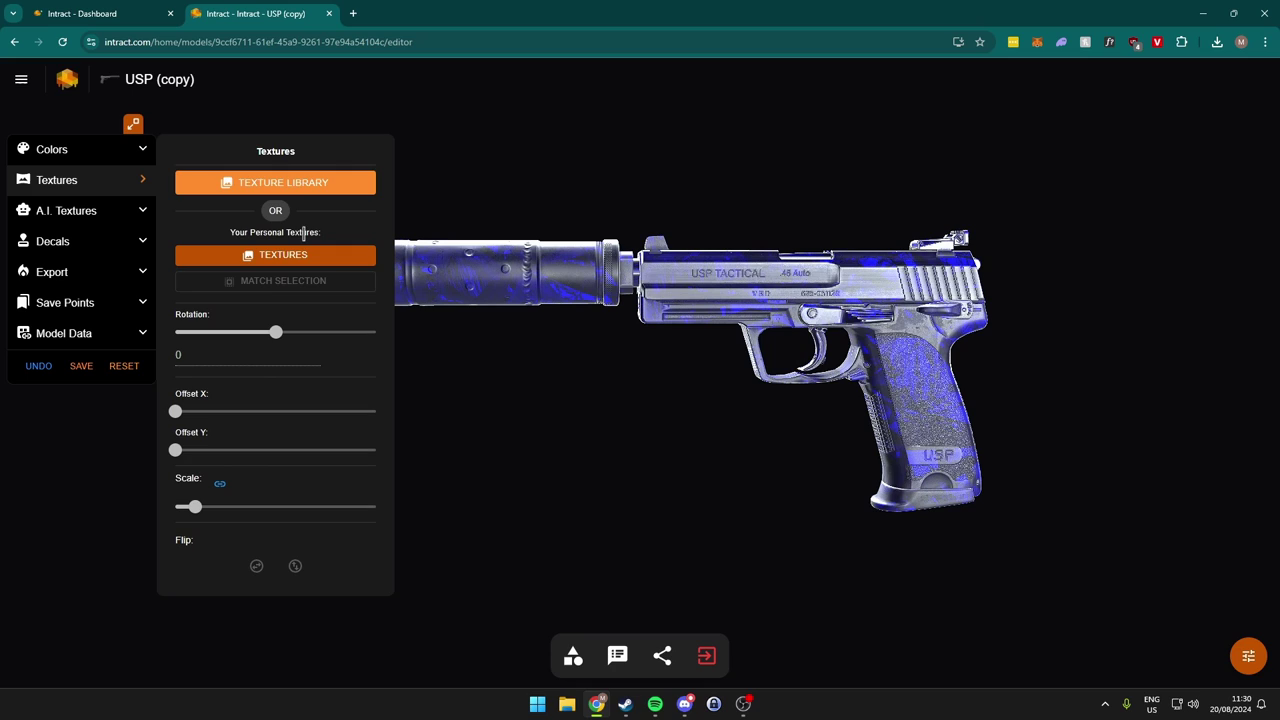
pyautogui.click(138, 210)
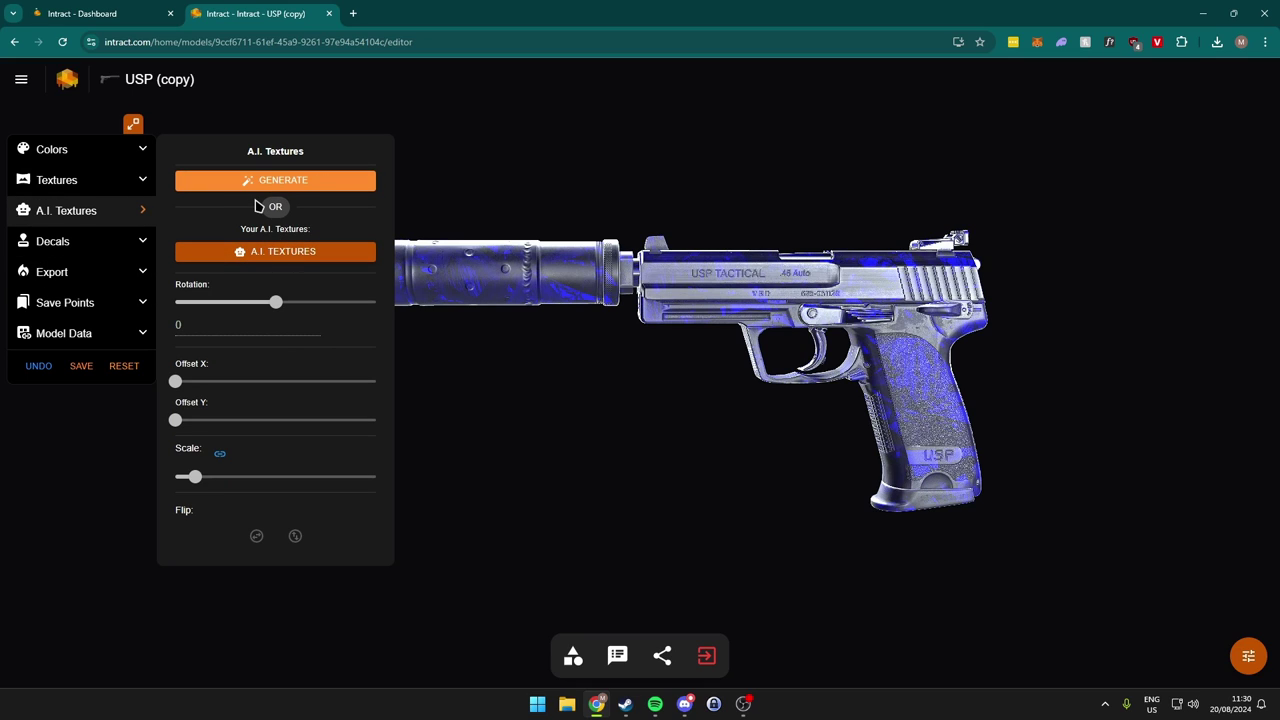
# Step: Dismiss the decal shortcut help and choose the decal 1087138 from the personal decals
pyautogui.click(131, 244)
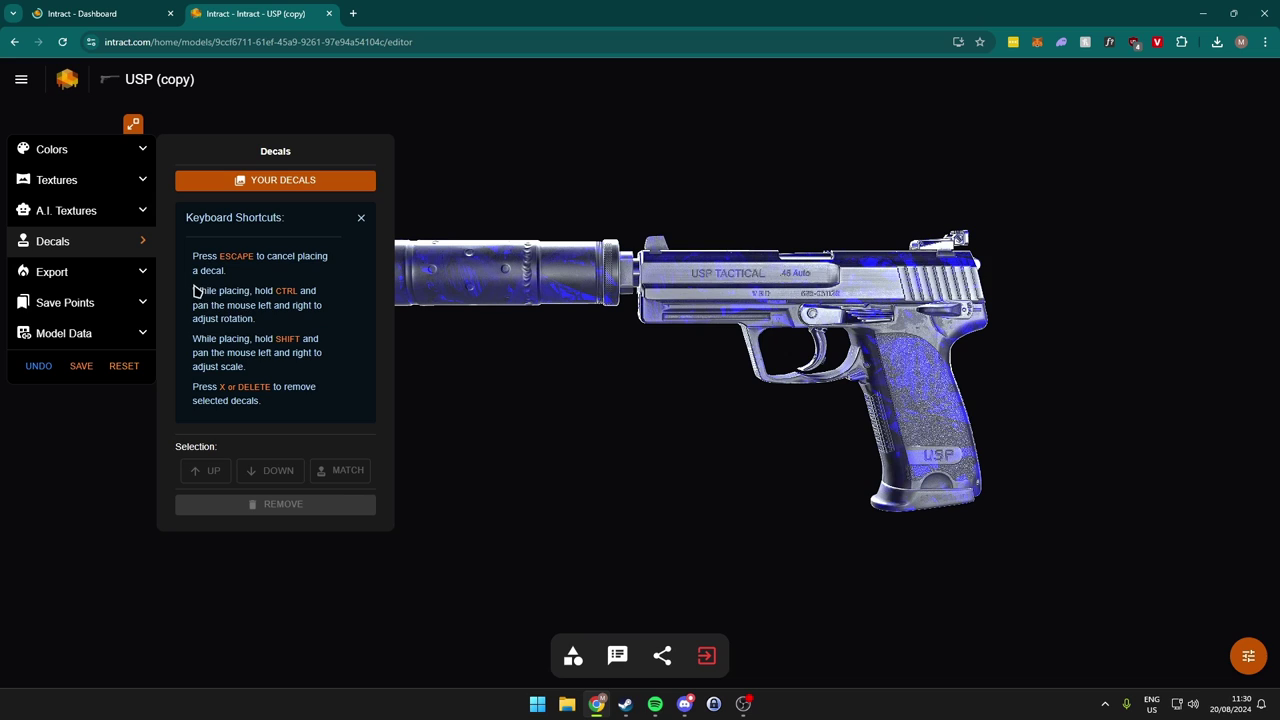
pyautogui.click(360, 220)
pyautogui.click(262, 184)
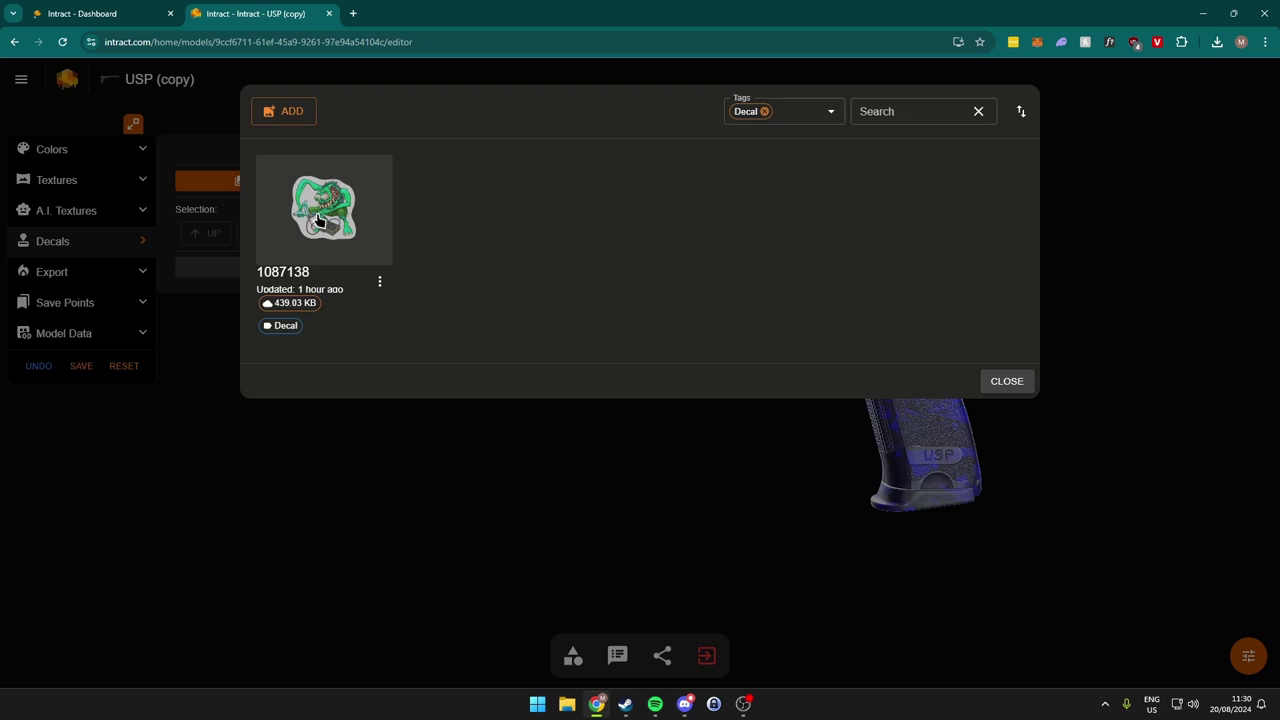
pyautogui.click(320, 222)
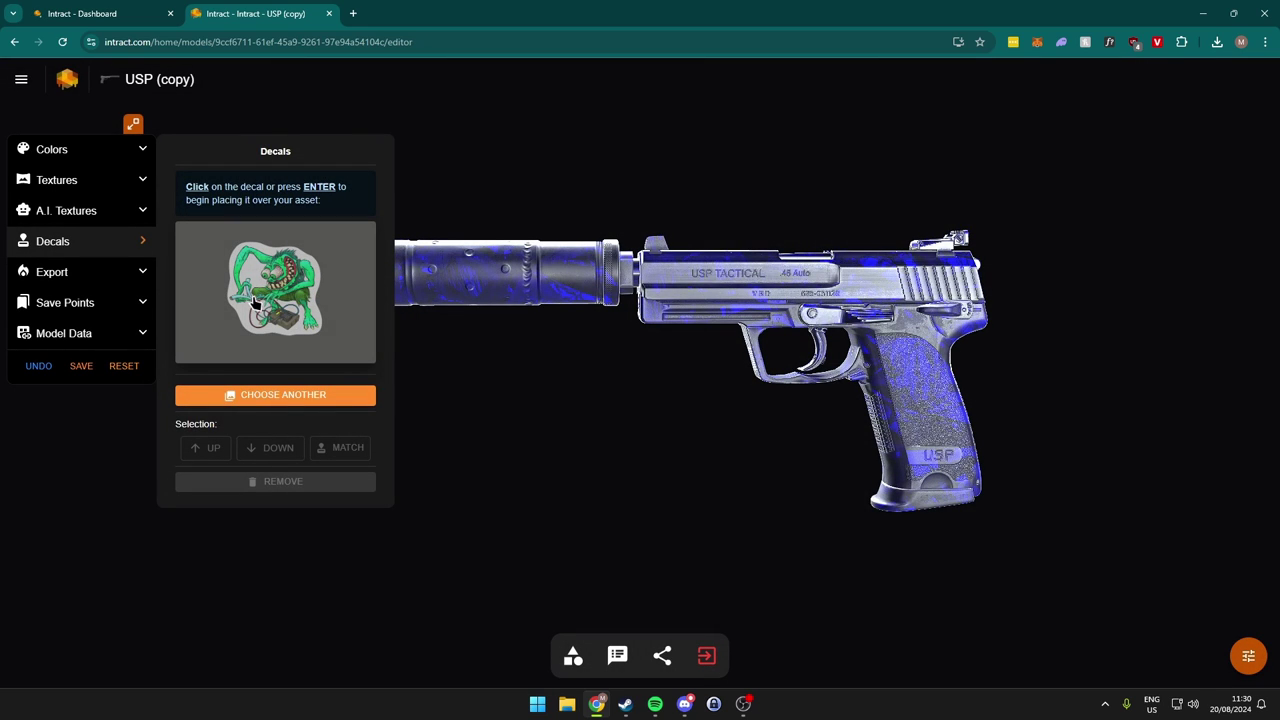
# Step: Place the green monster decal on the rear of the slide, on the grip, and near the front of the slide
pyautogui.click(291, 281)
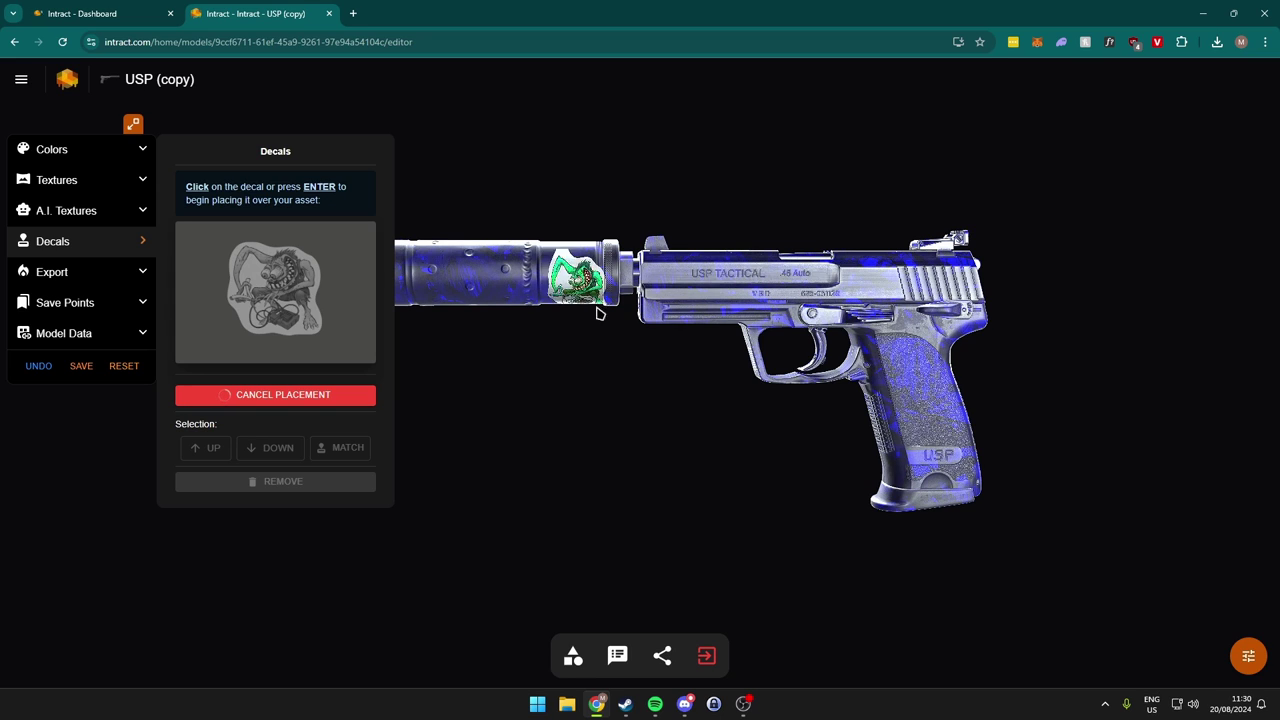
pyautogui.moveTo(865, 315); pyautogui.dragTo(793, 396)
pyautogui.click(912, 296)
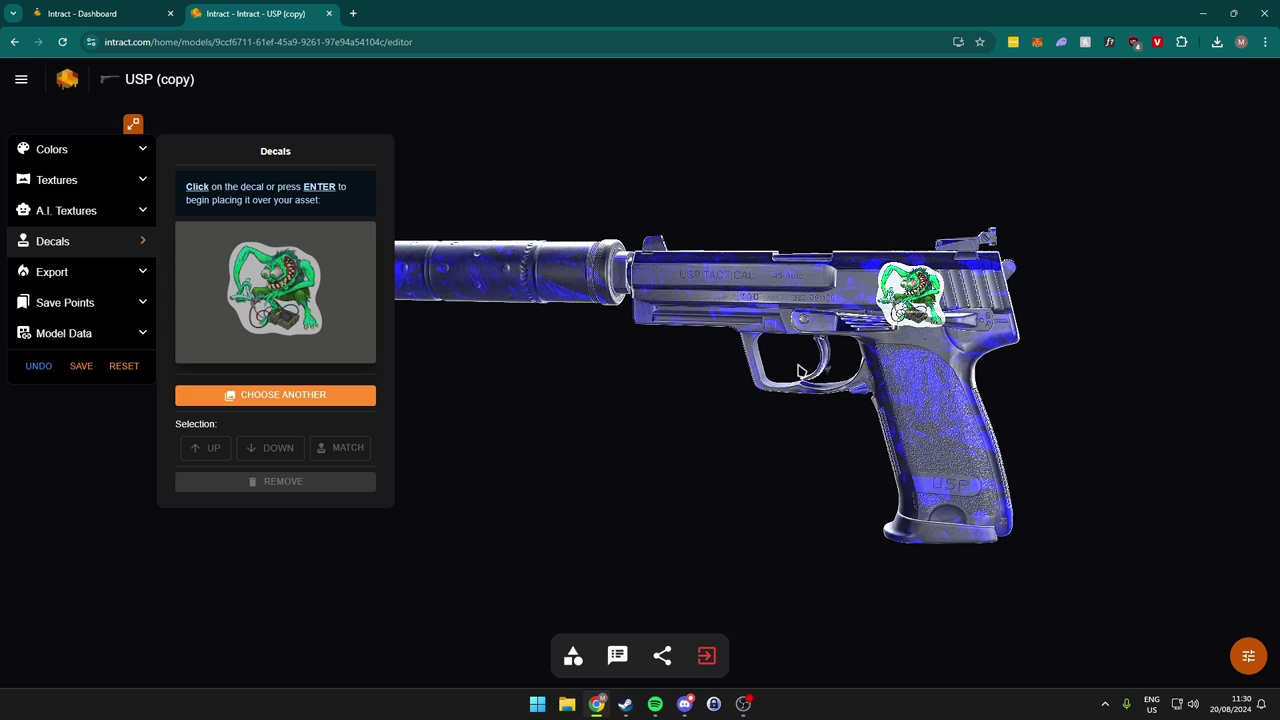
pyautogui.click(275, 285)
pyautogui.click(940, 437)
pyautogui.click(278, 258)
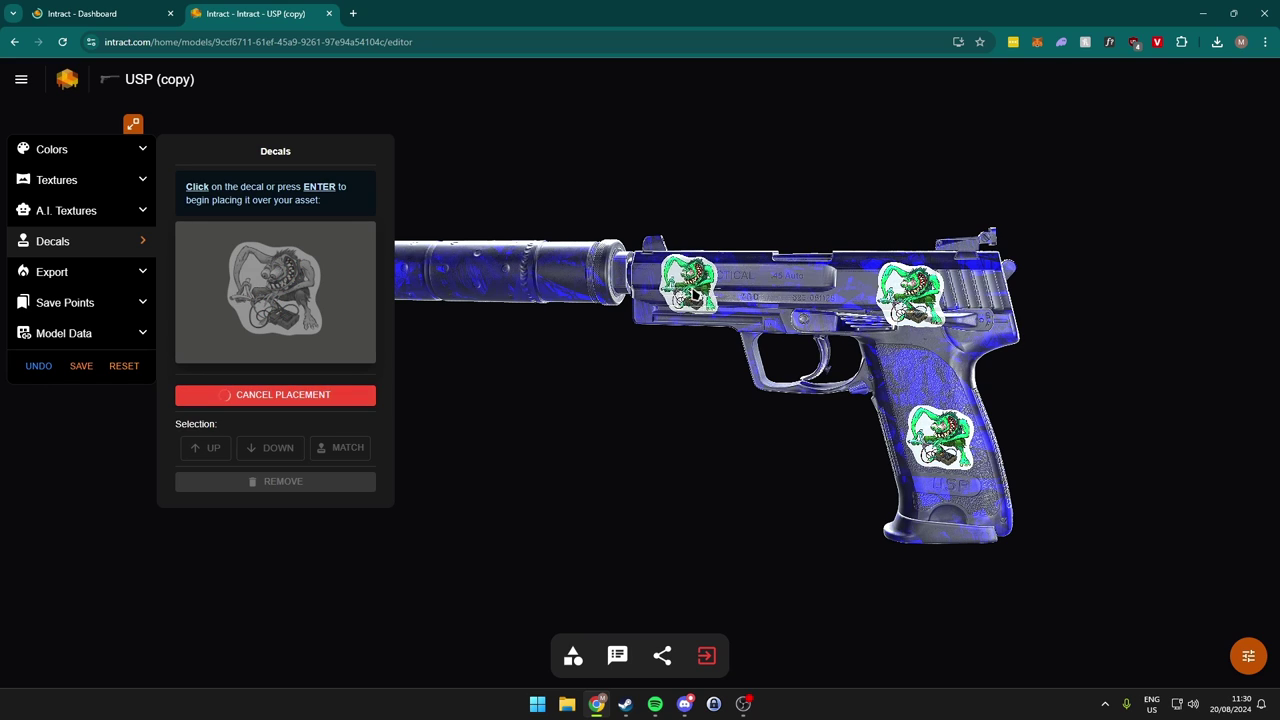
pyautogui.click(695, 289)
# Step: Undo all three decal placements on the pistol
pyautogui.hotkey('ctrl', 'z')
pyautogui.hotkey('ctrl', 'z')
pyautogui.hotkey('ctrl', 'z')
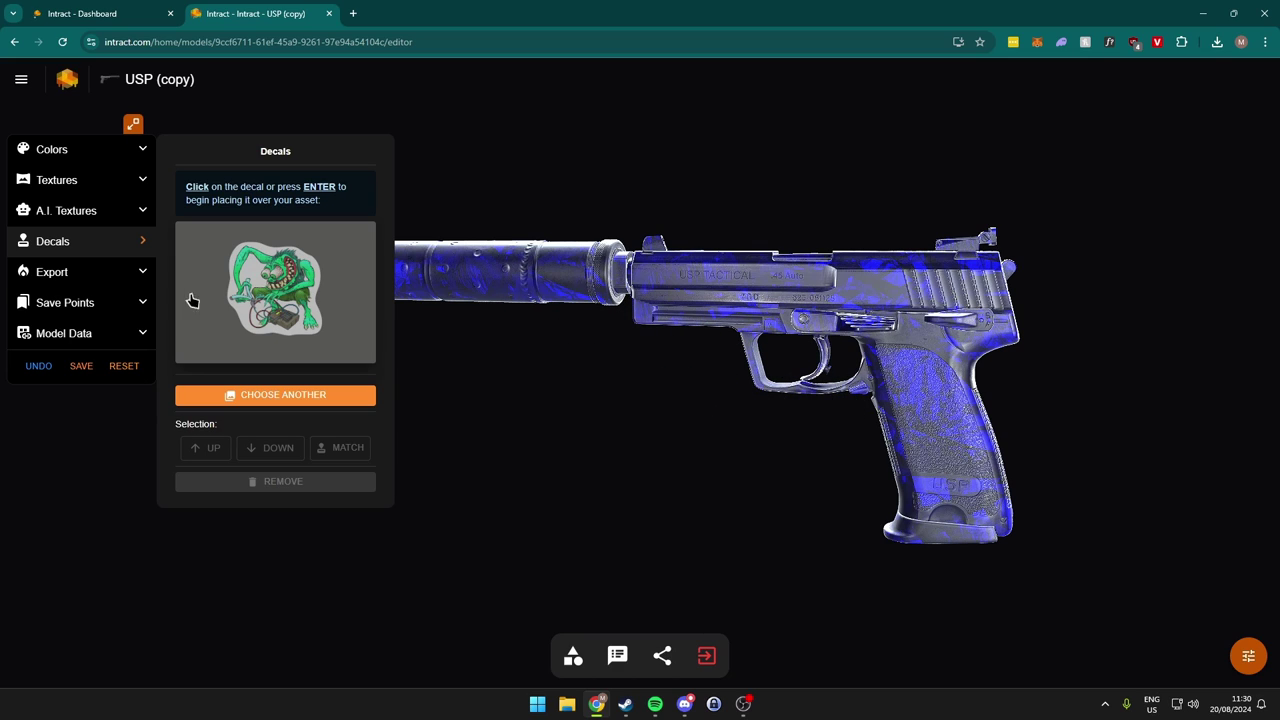
# Step: Save the edited USP model and export its finished skin texture
pyautogui.click(82, 366)
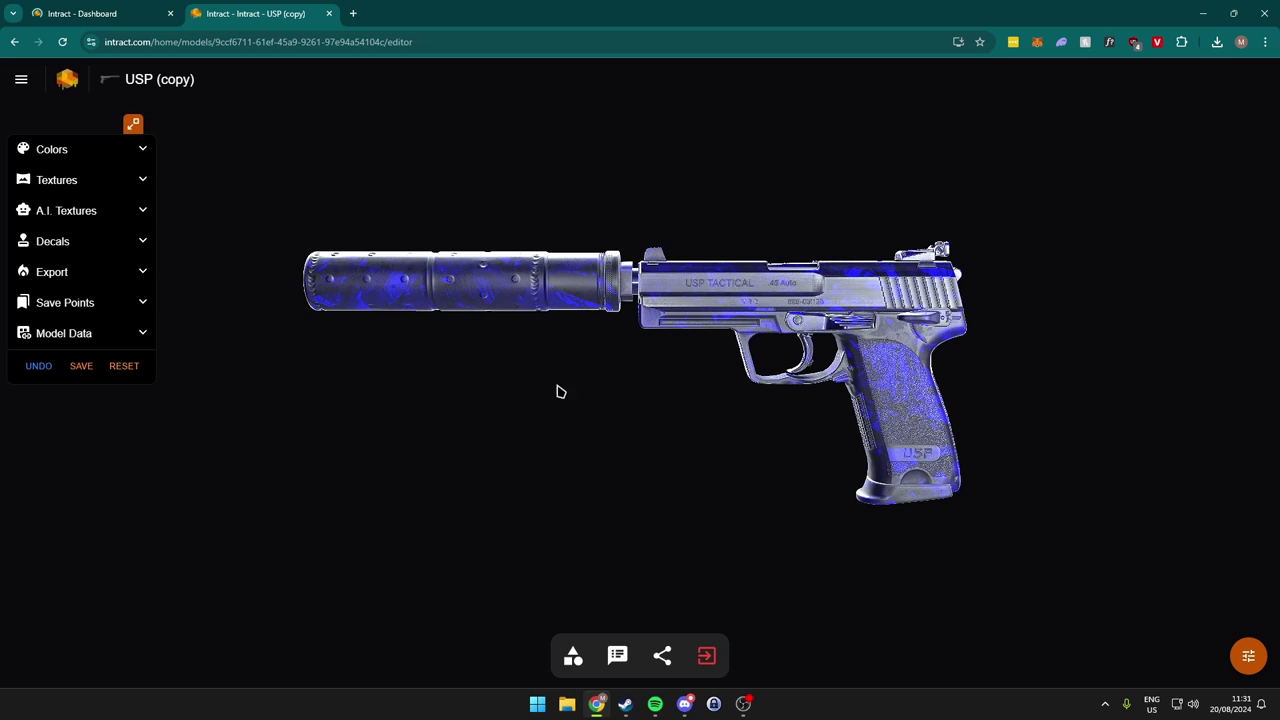
pyautogui.click(145, 276)
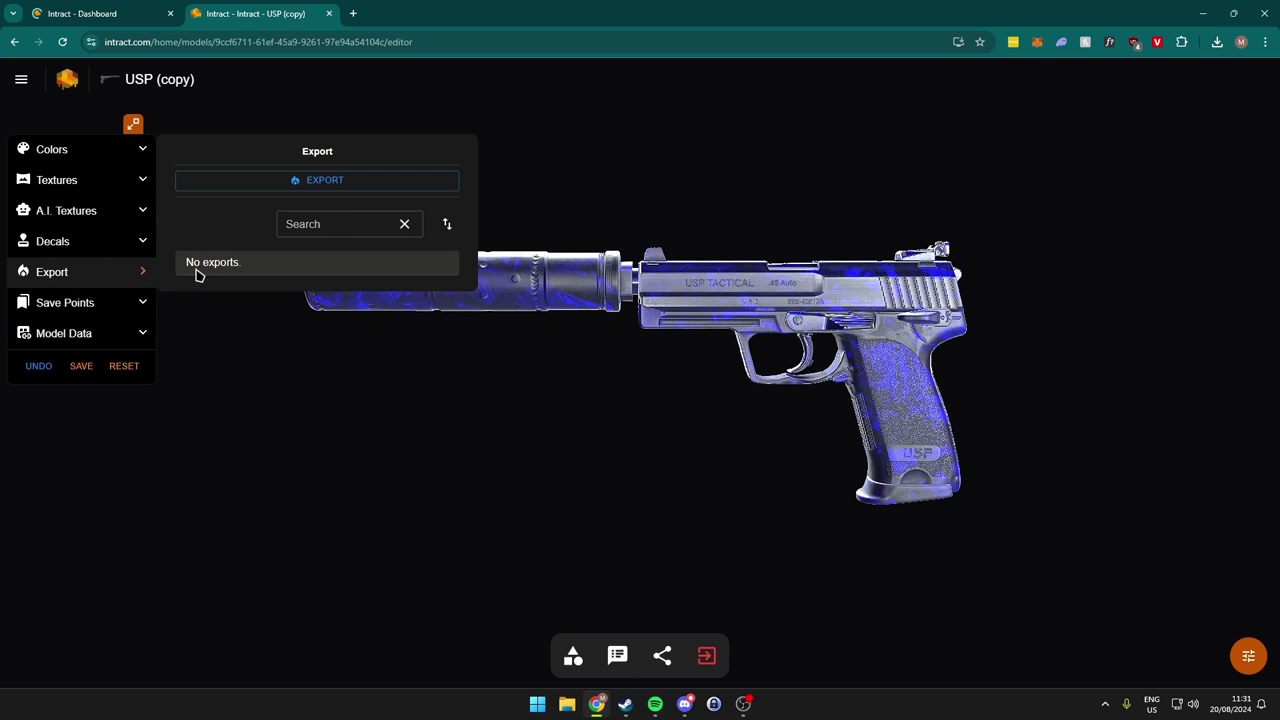
pyautogui.click(322, 180)
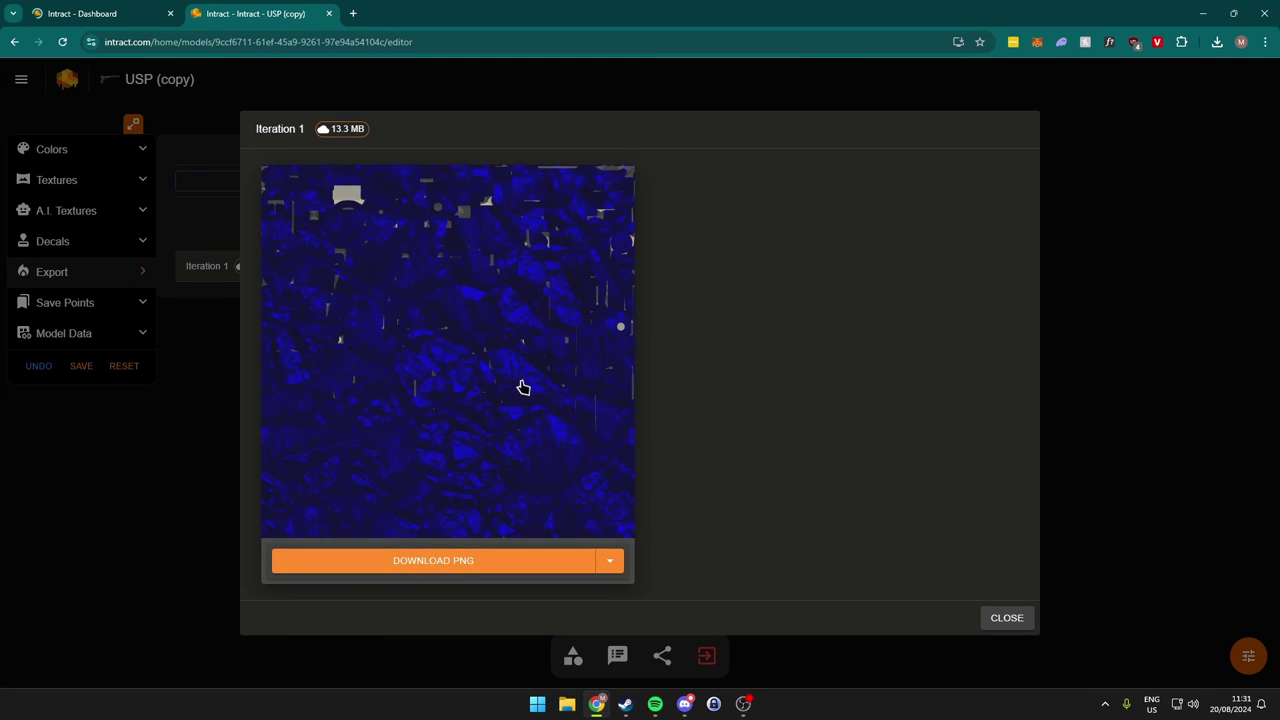
# Step: Set the download format of export Iteration 1 to TGA and download the texture
pyautogui.click(610, 561)
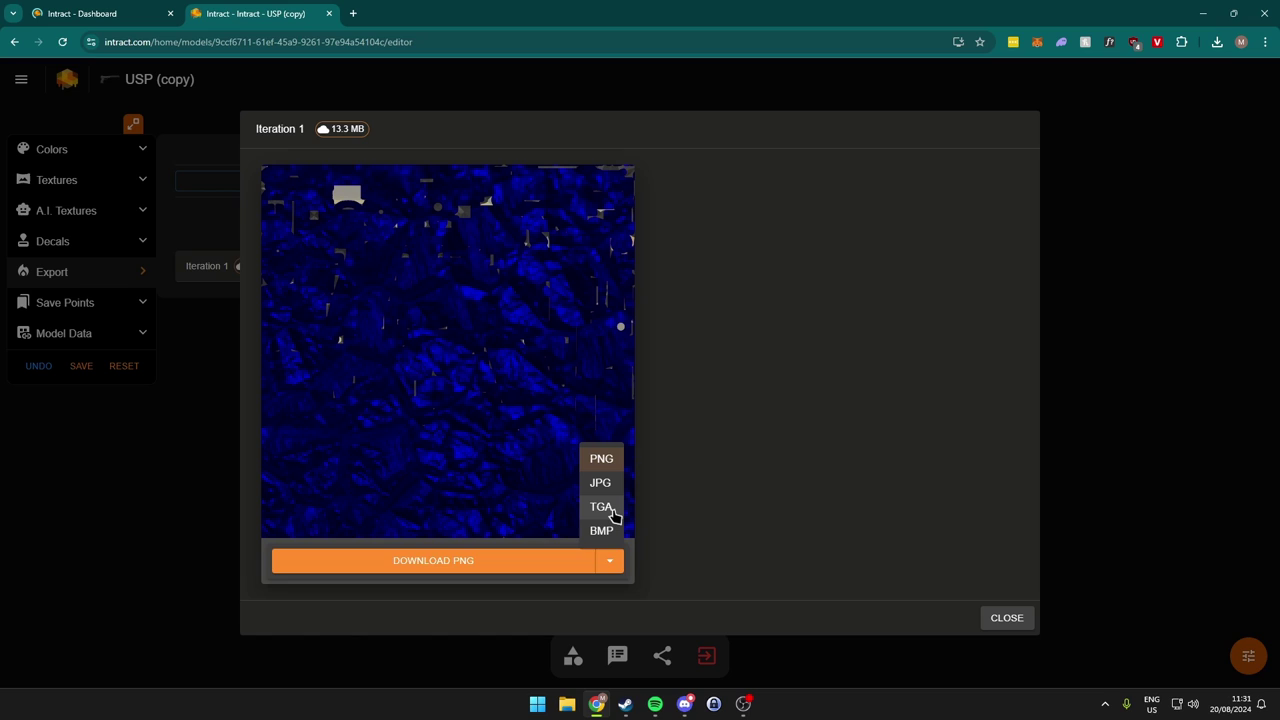
pyautogui.click(604, 507)
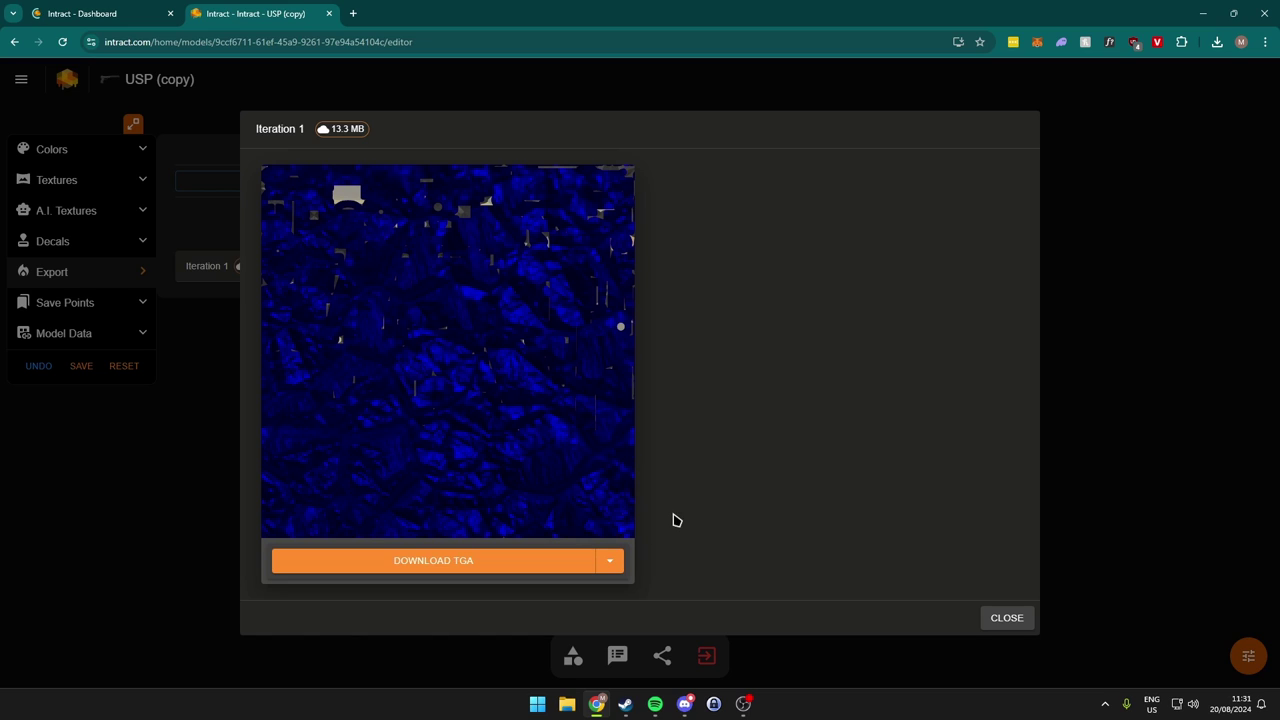
pyautogui.click(443, 558)
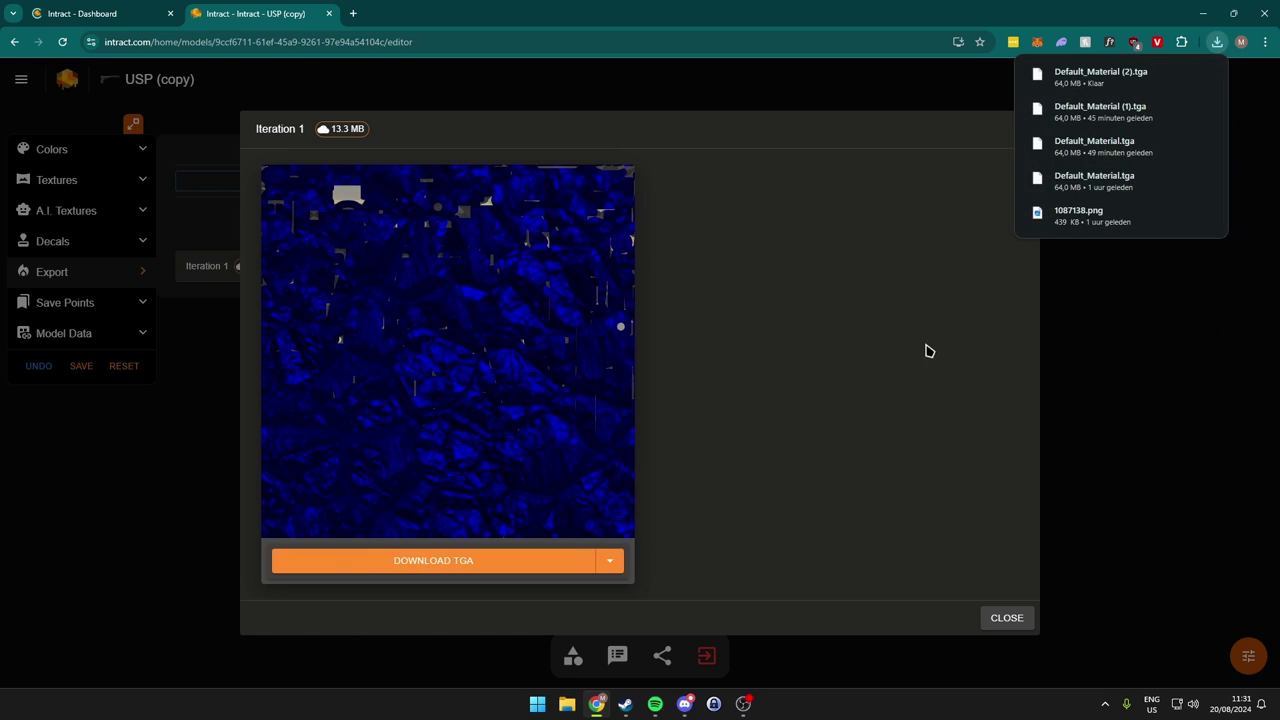
# Step: Switch to File Explorer and open the Counter-Strike Global Offensive folder in SteamLibrary\steamapps\common on the Gaming (E:) drive
pyautogui.click(566, 704)
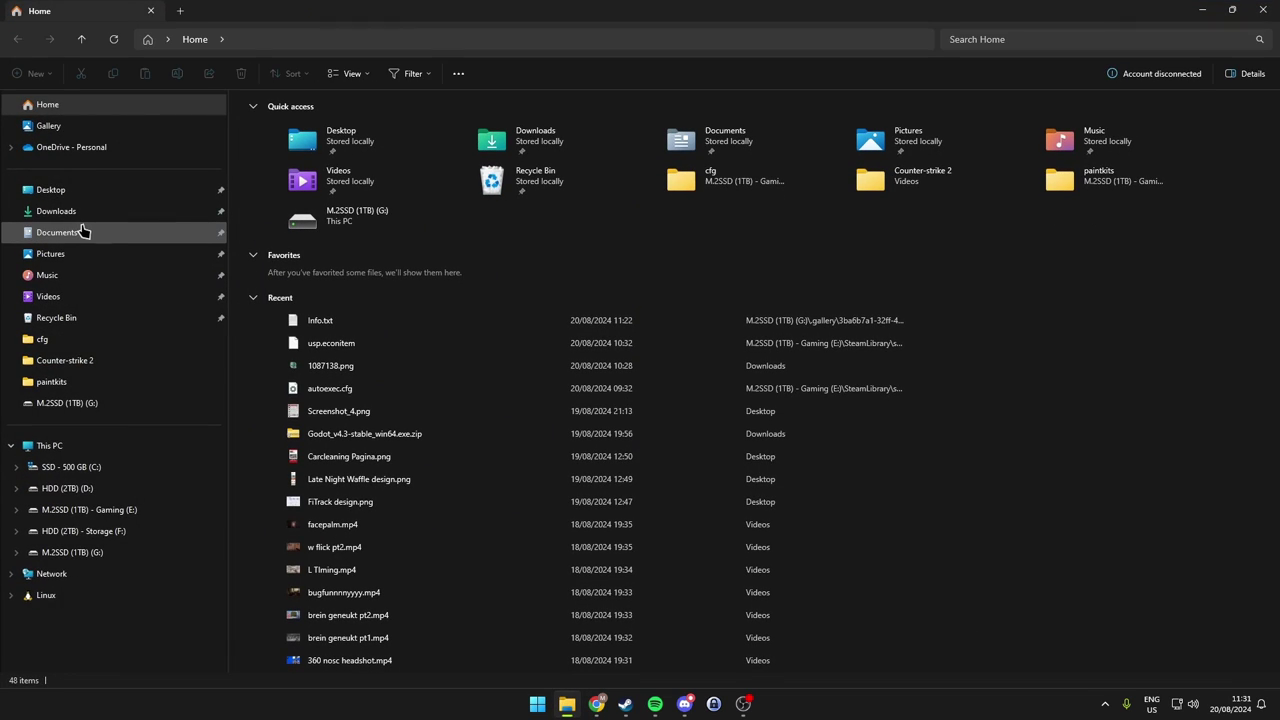
pyautogui.scroll(-5, 430, 405)
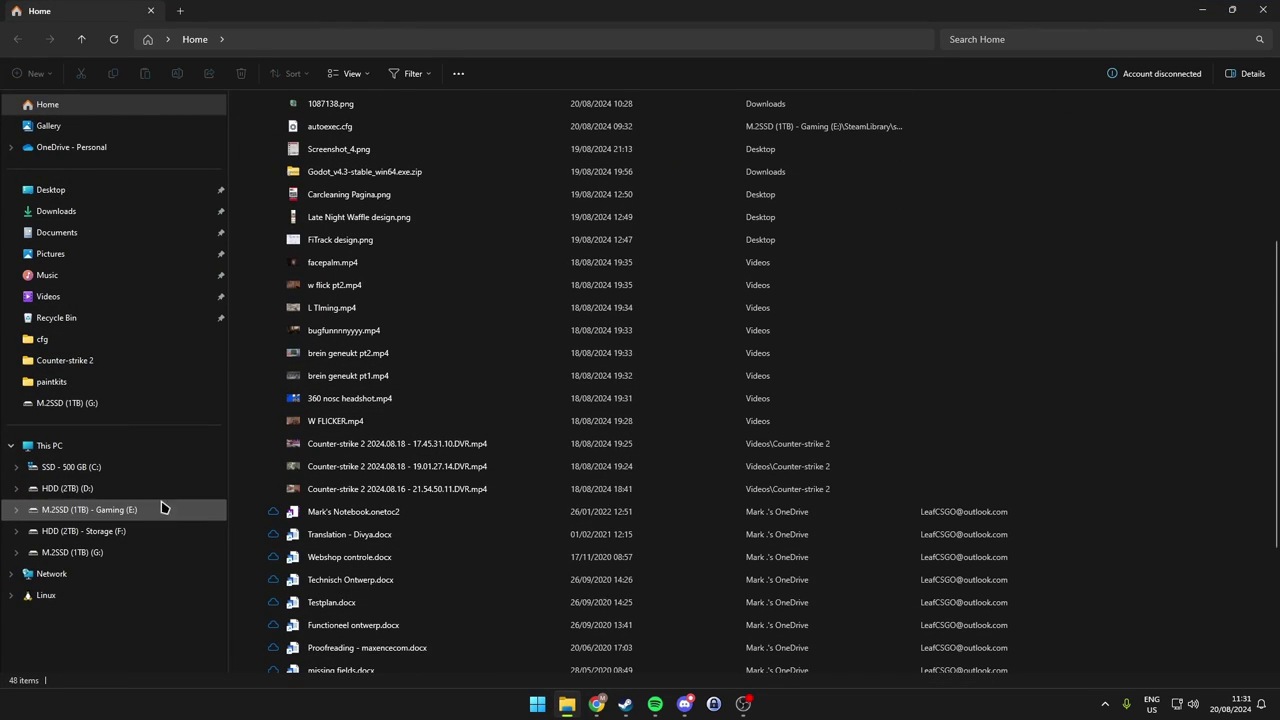
pyautogui.click(100, 511)
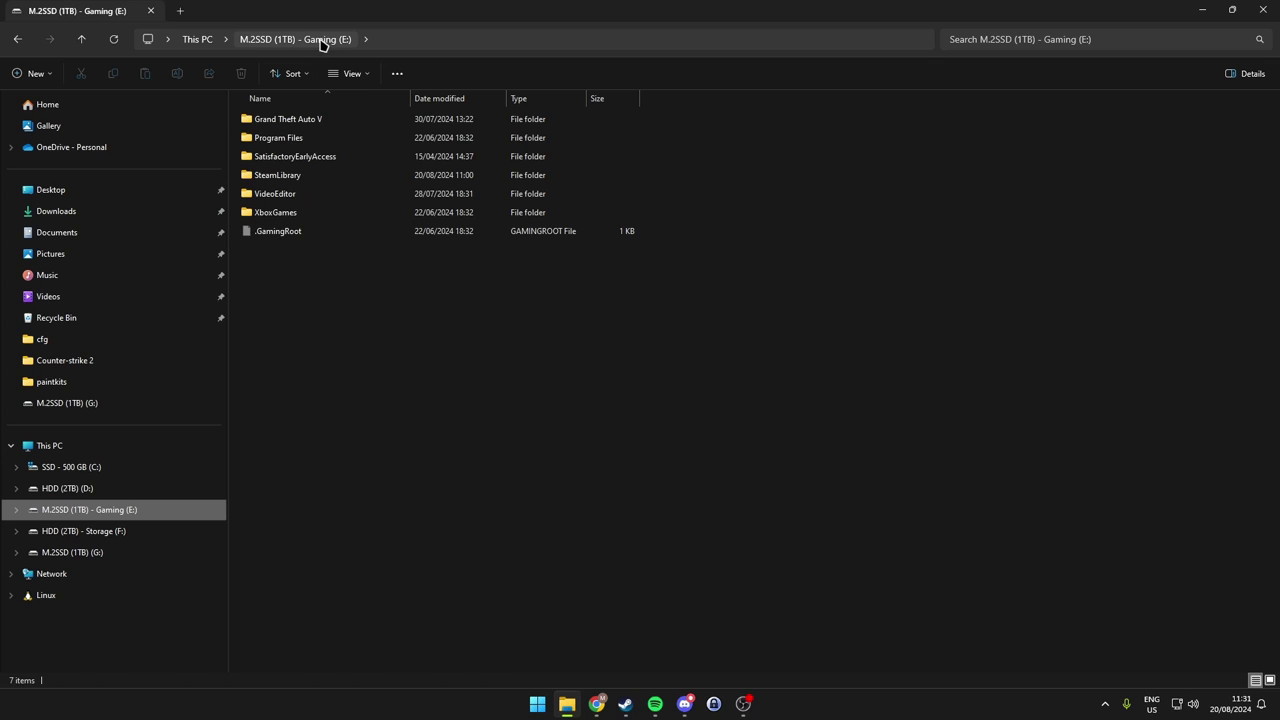
pyautogui.doubleClick(278, 176)
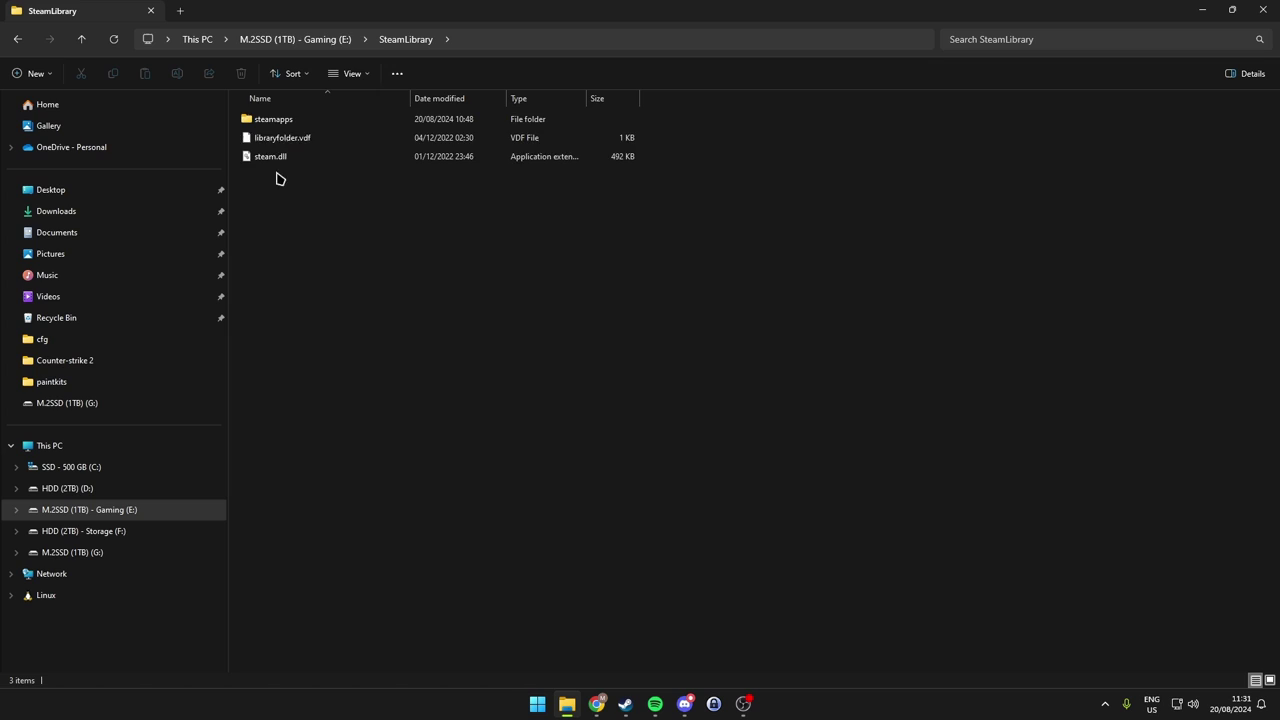
pyautogui.click(273, 121)
pyautogui.doubleClick(273, 121)
pyautogui.doubleClick(275, 122)
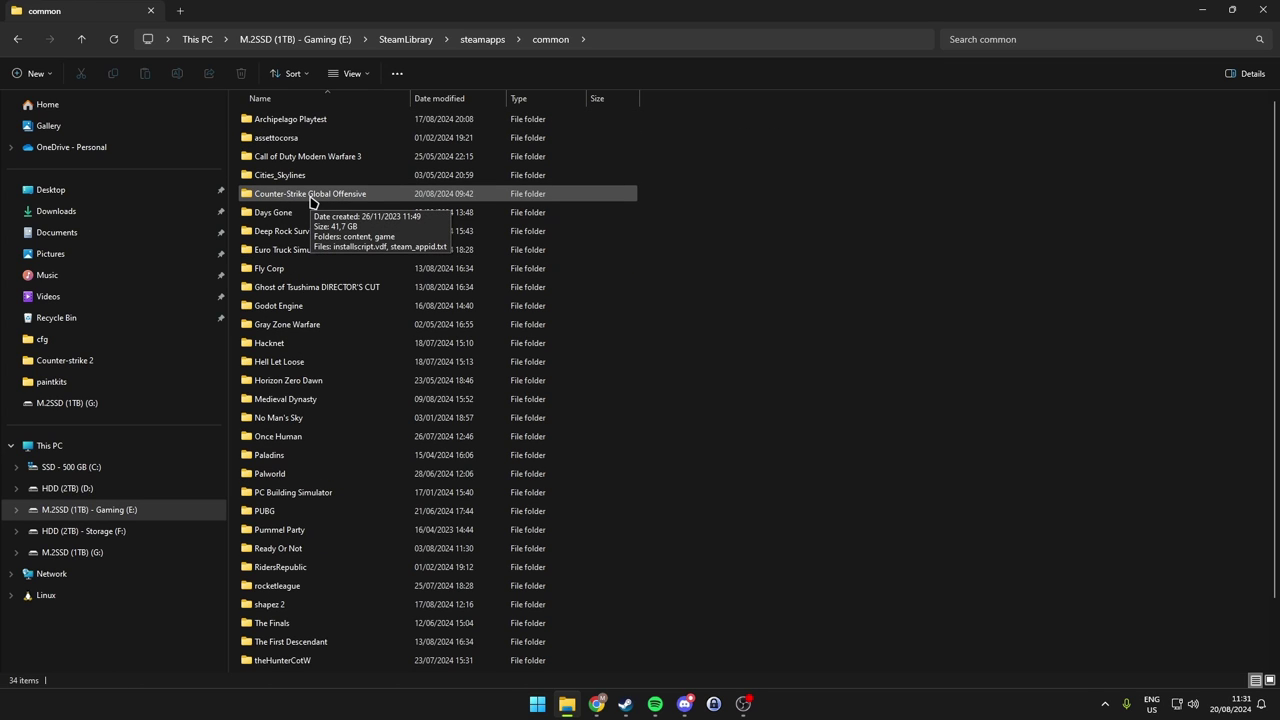
pyautogui.doubleClick(305, 196)
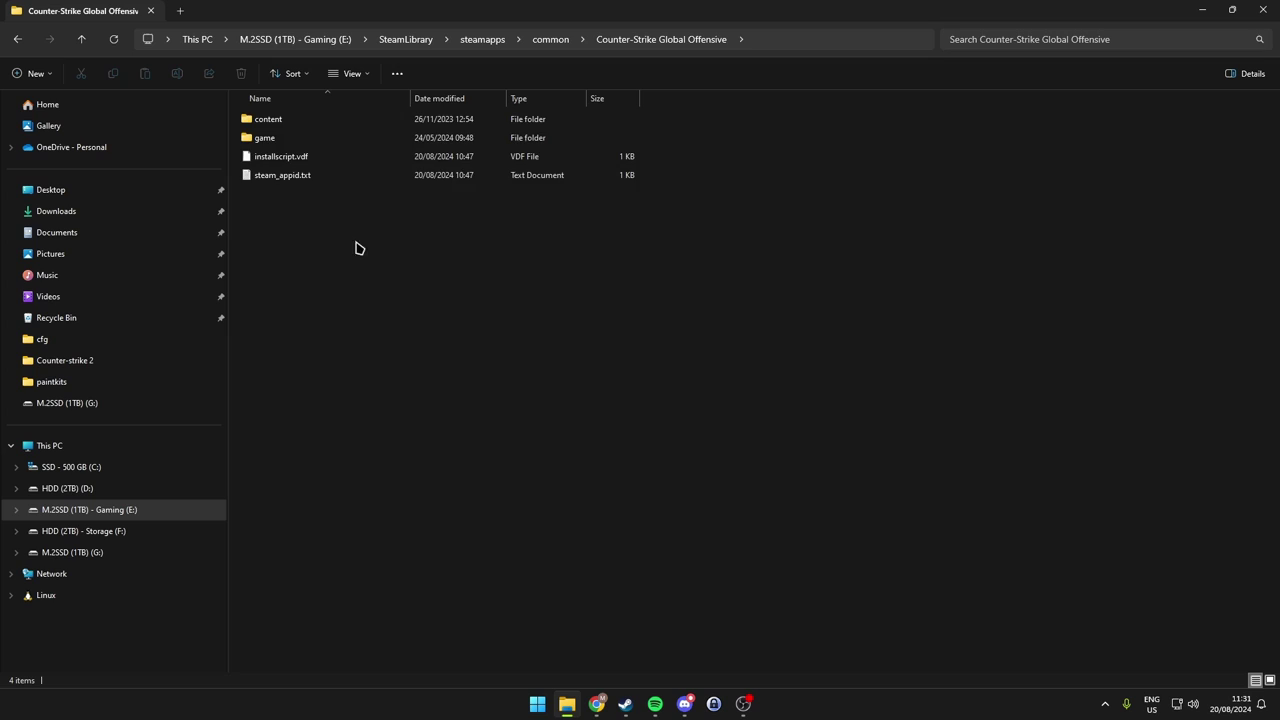
# Step: Open the paintkits folder under content\csgo_addons\workshop_items\items\assets
pyautogui.doubleClick(289, 124)
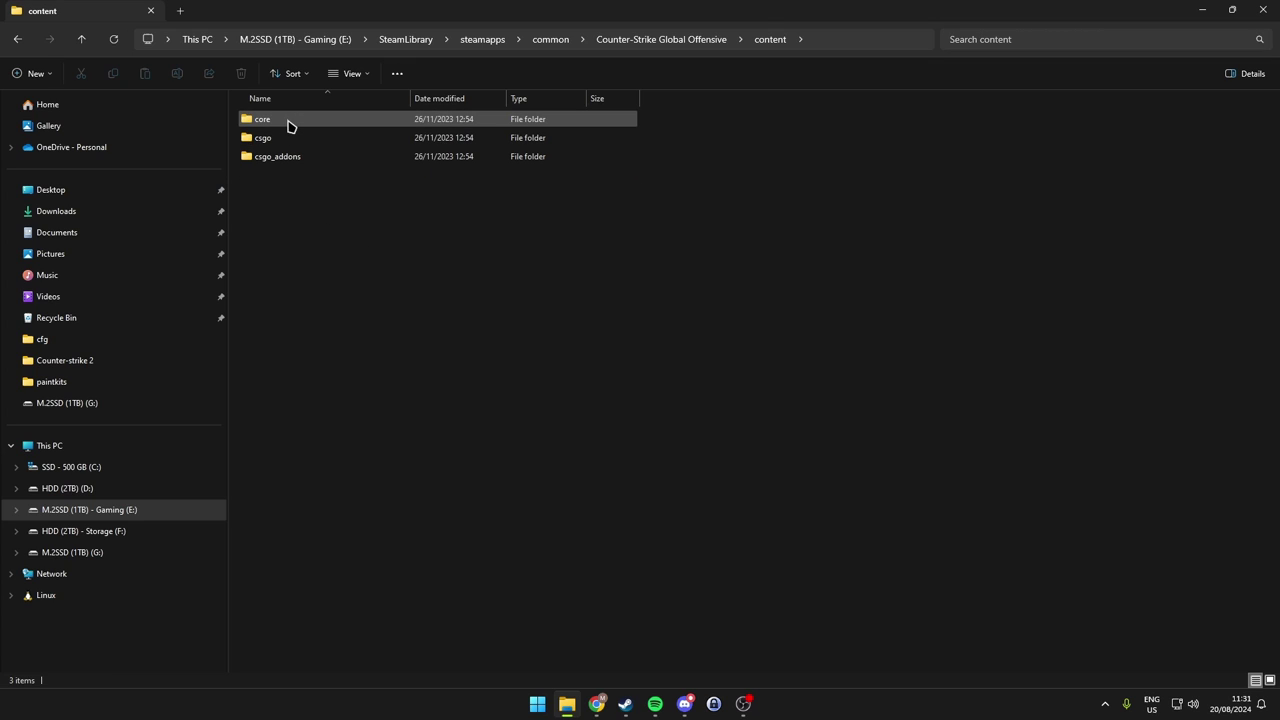
pyautogui.doubleClick(279, 160)
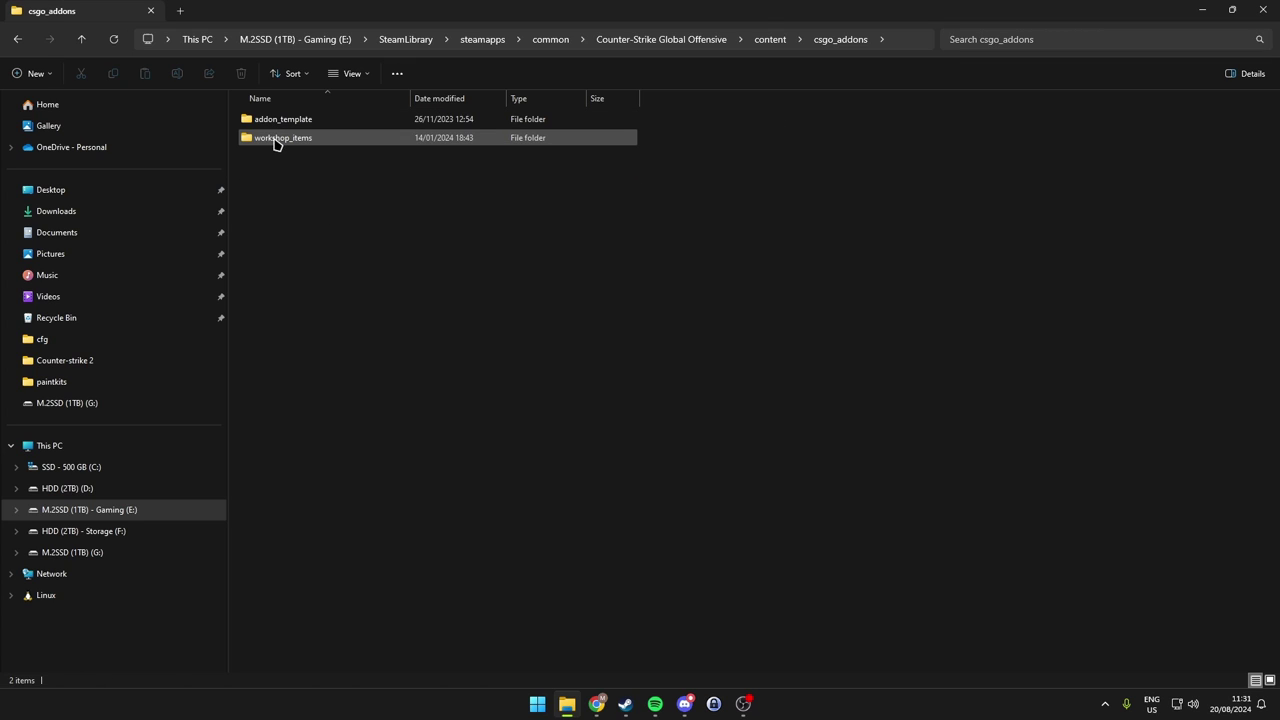
pyautogui.doubleClick(275, 138)
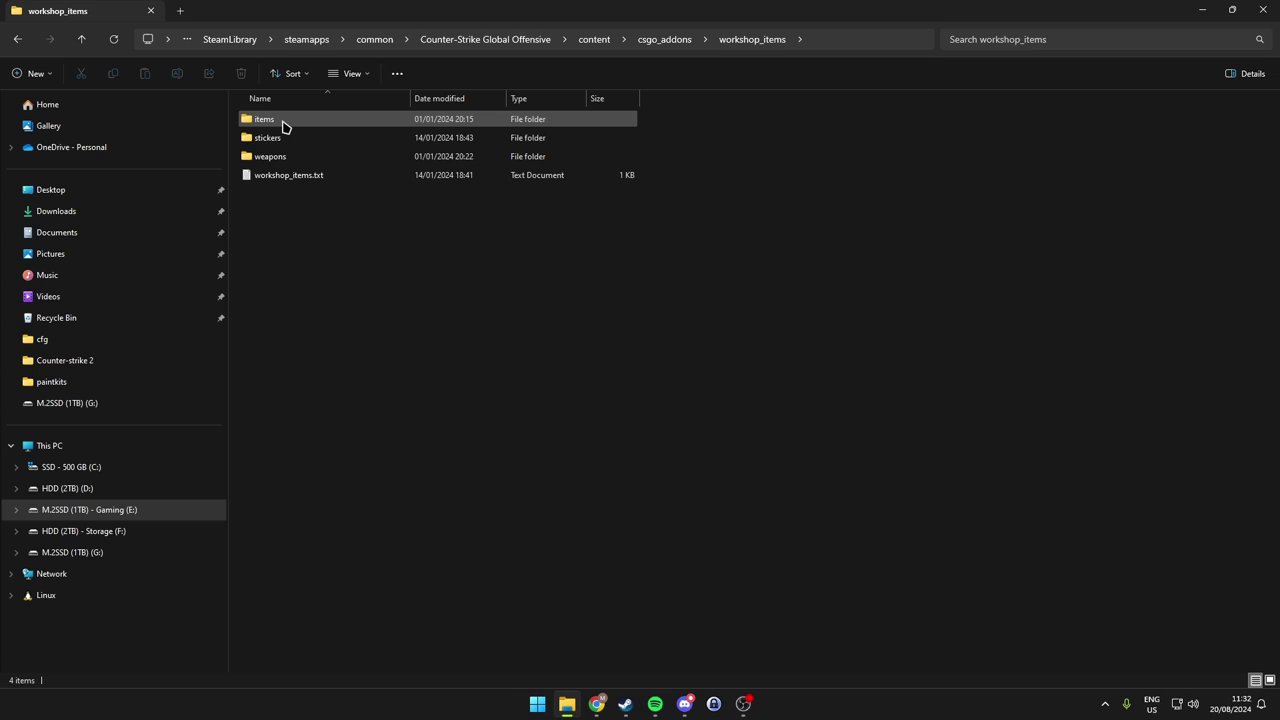
pyautogui.click(275, 127)
pyautogui.doubleClick(275, 124)
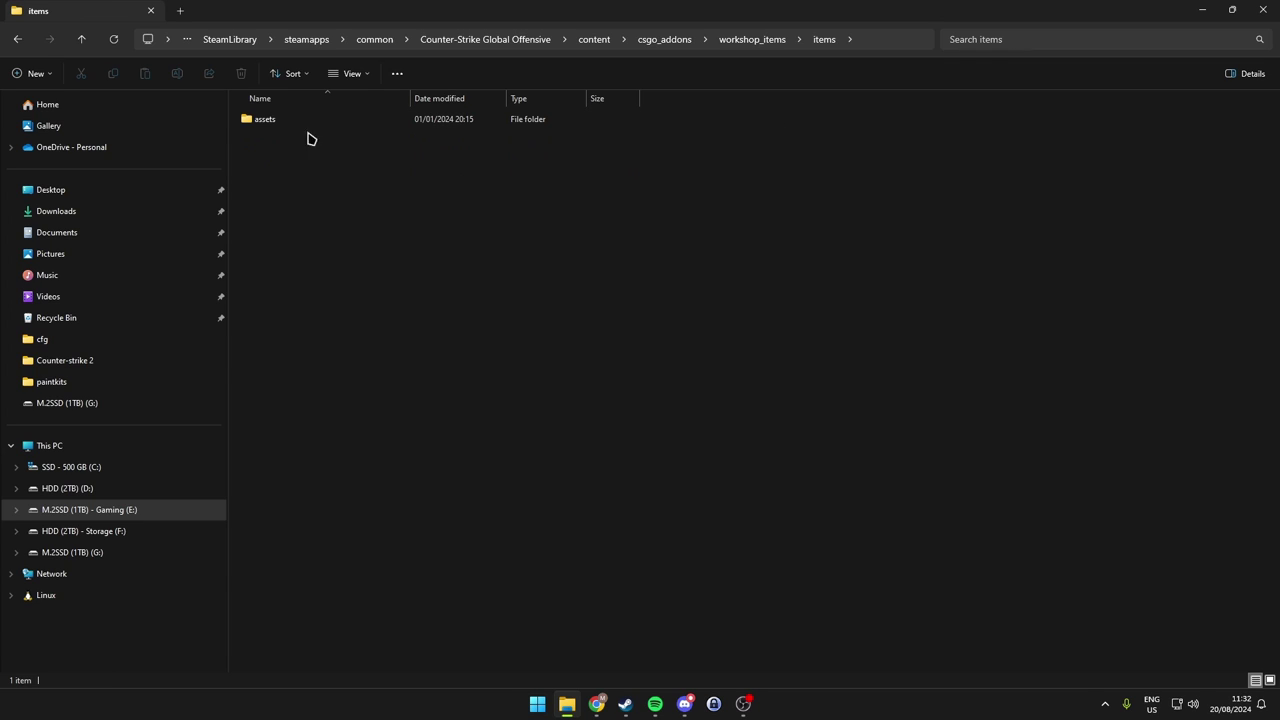
pyautogui.doubleClick(297, 123)
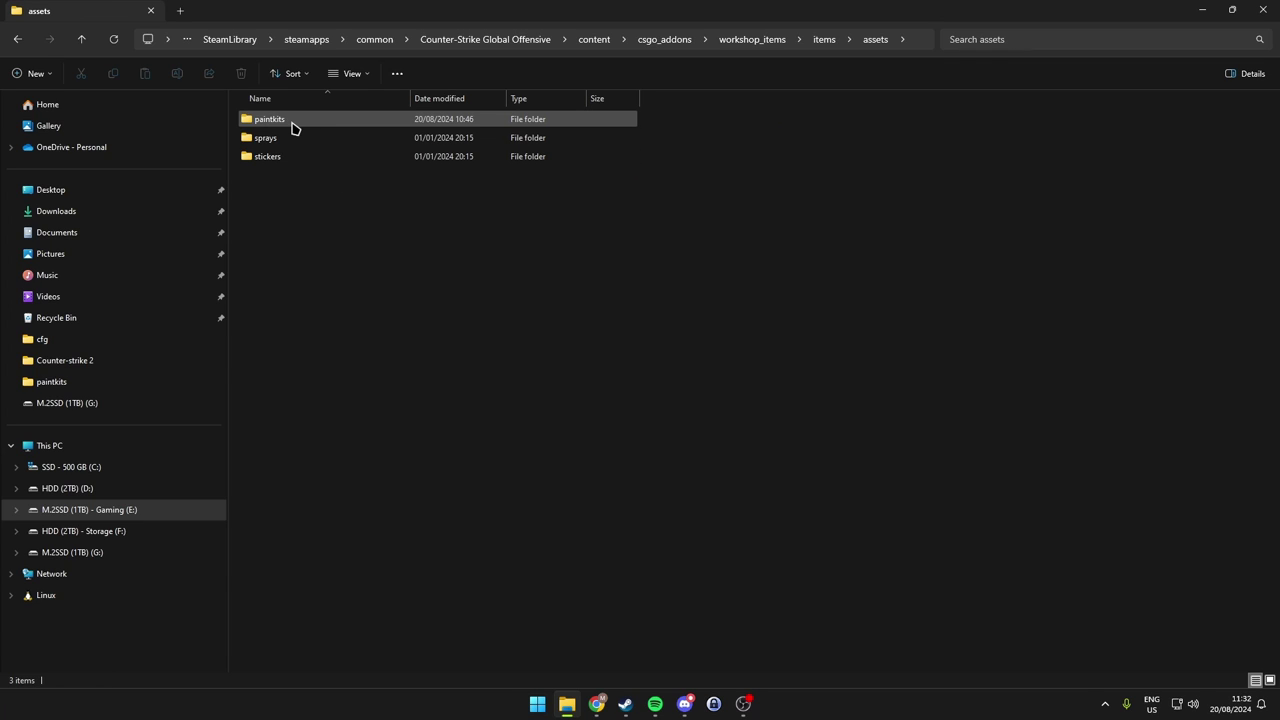
pyautogui.doubleClick(291, 123)
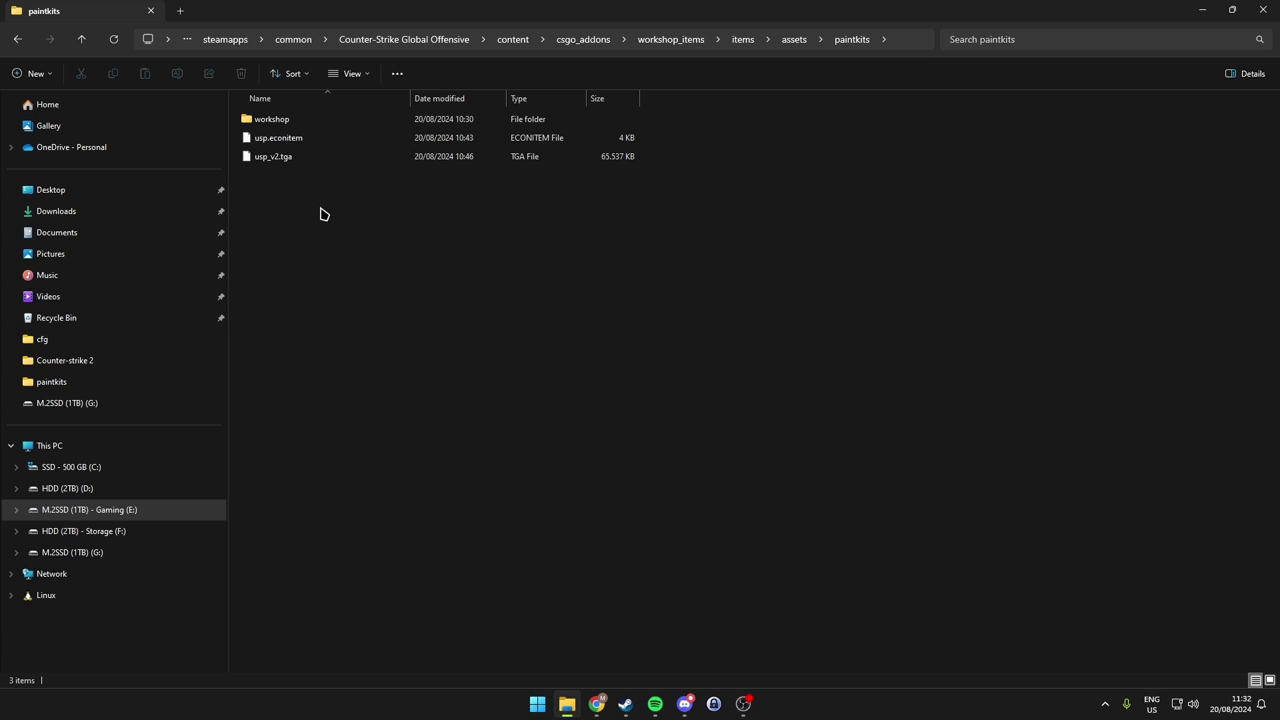
# Step: Delete usp_v2.tga from the paintkits folder and move Default_Material (2).tga there from Downloads
pyautogui.click(284, 160)
pyautogui.press('Delete')
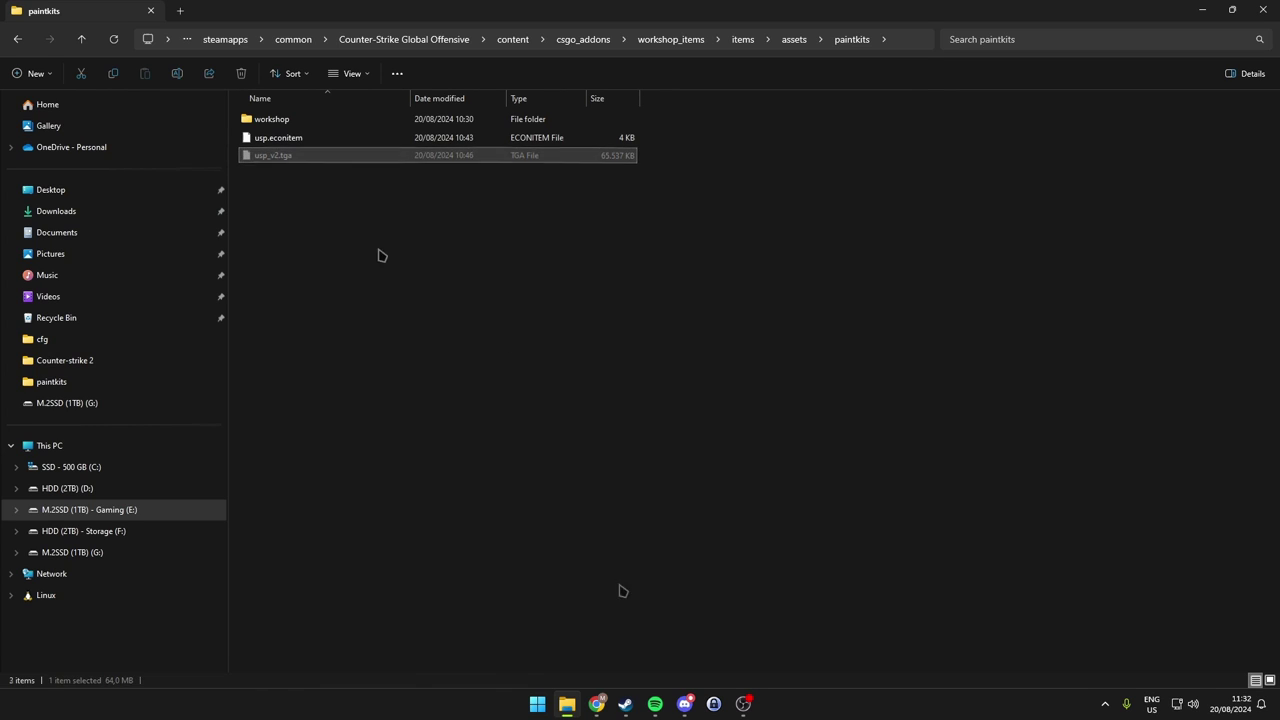
pyautogui.click(181, 12)
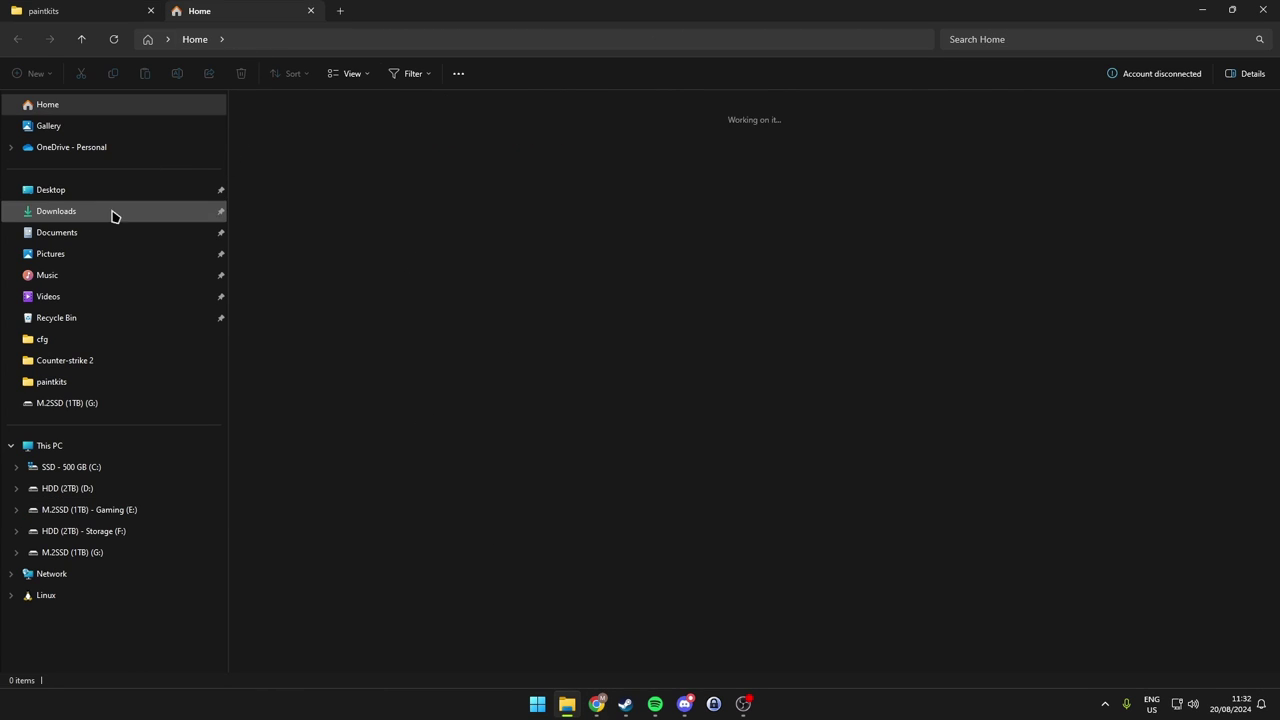
pyautogui.click(86, 211)
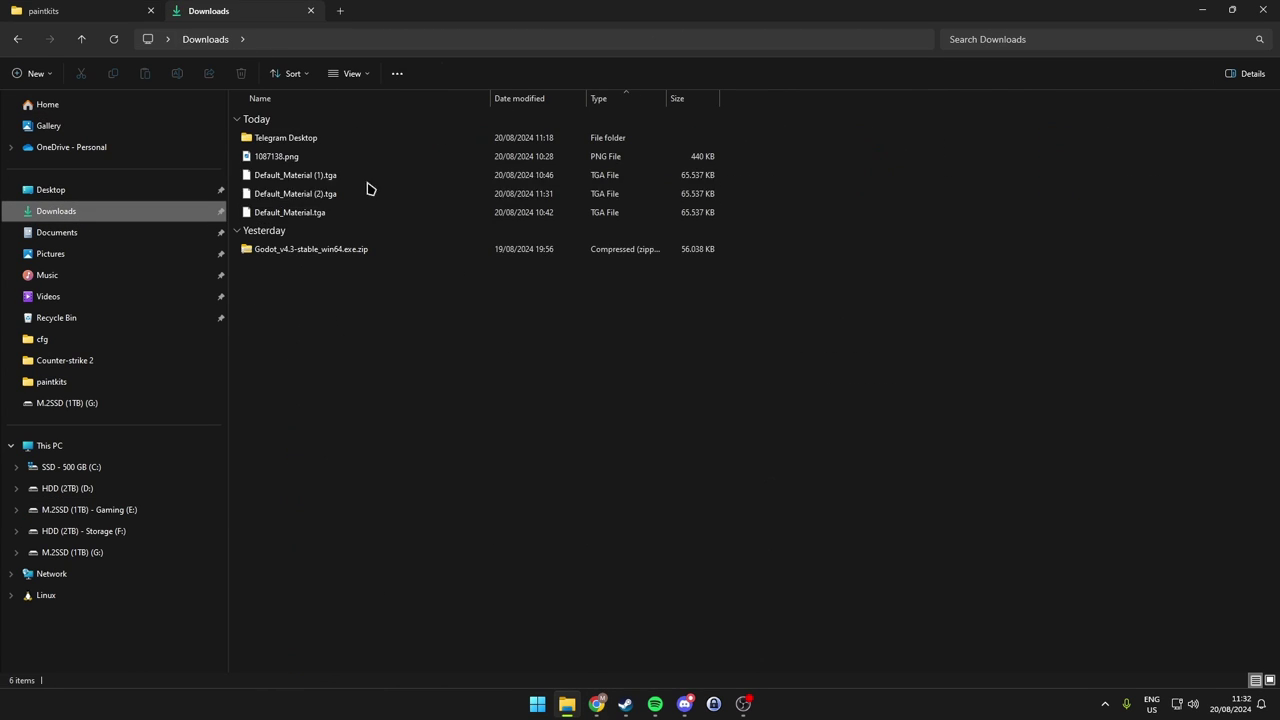
pyautogui.click(310, 194)
pyautogui.hotkey('ctrl', 'x')
pyautogui.click(83, 10)
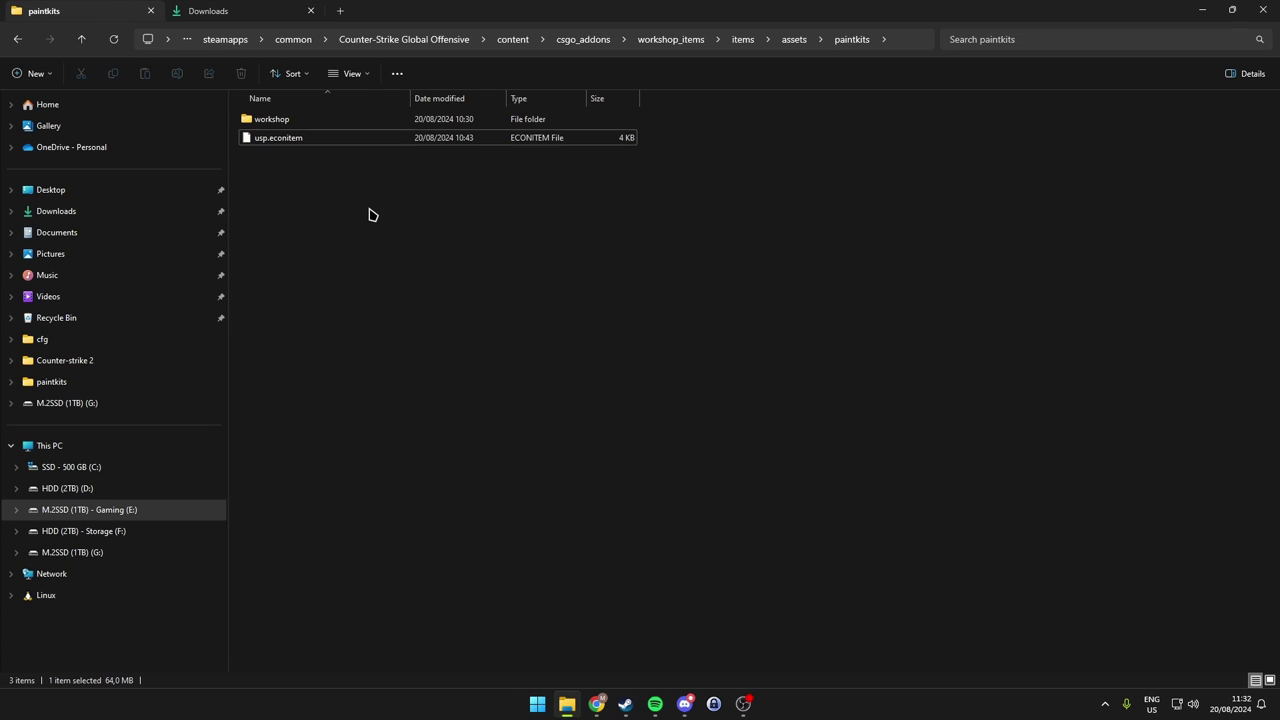
pyautogui.hotkey('ctrl', 'v')
# Step: Rename the moved texture file as usp_v1.tga
pyautogui.press('F2')
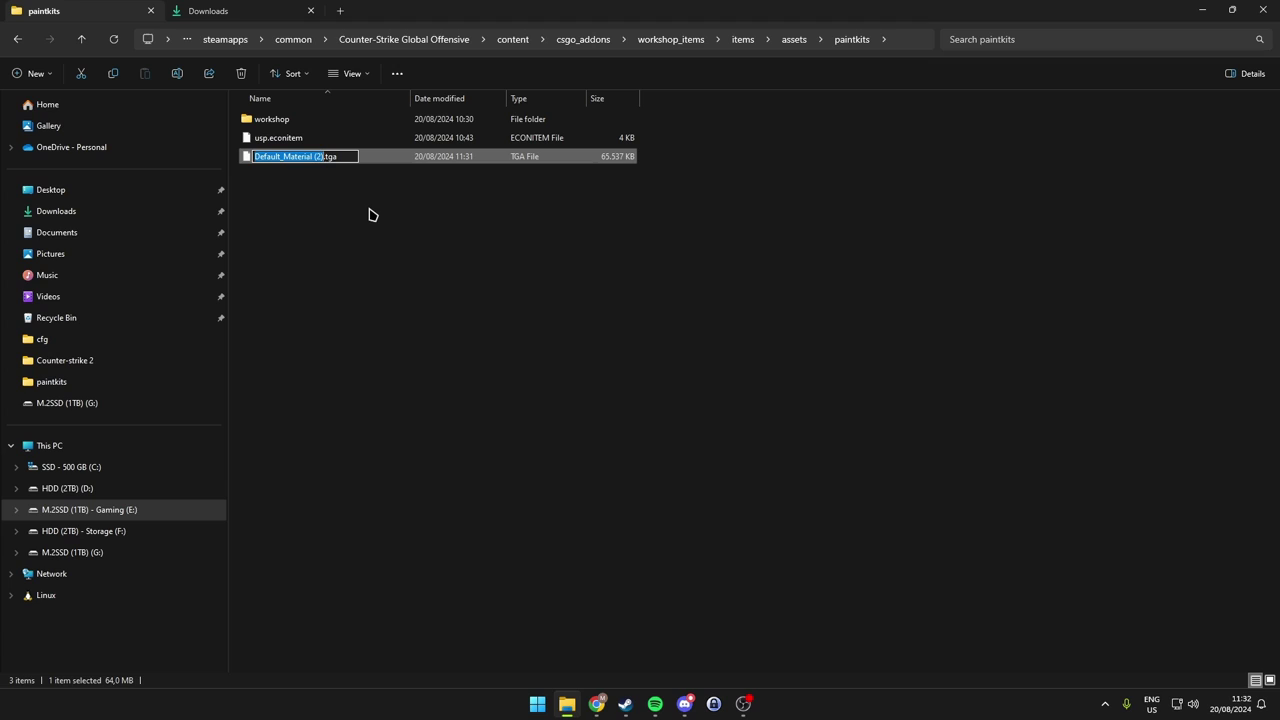
pyautogui.write('usp_')
pyautogui.write('v1')
pyautogui.press('Return')
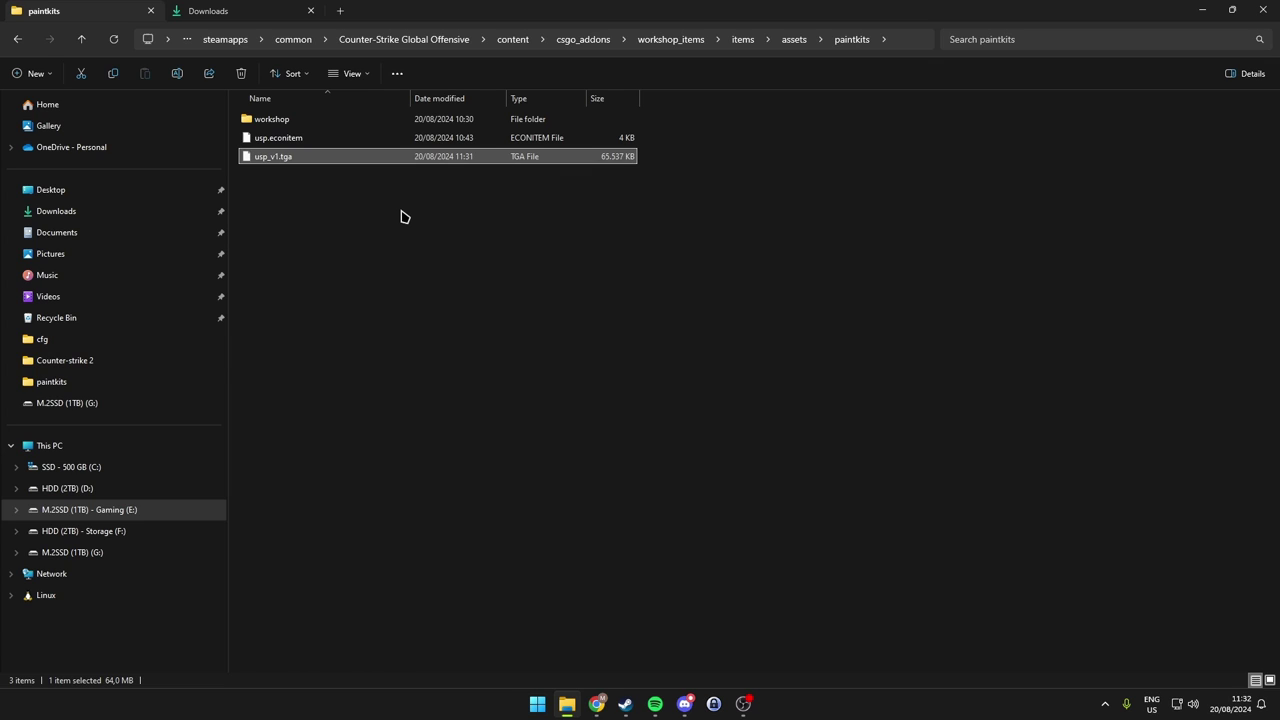
pyautogui.click(381, 211)
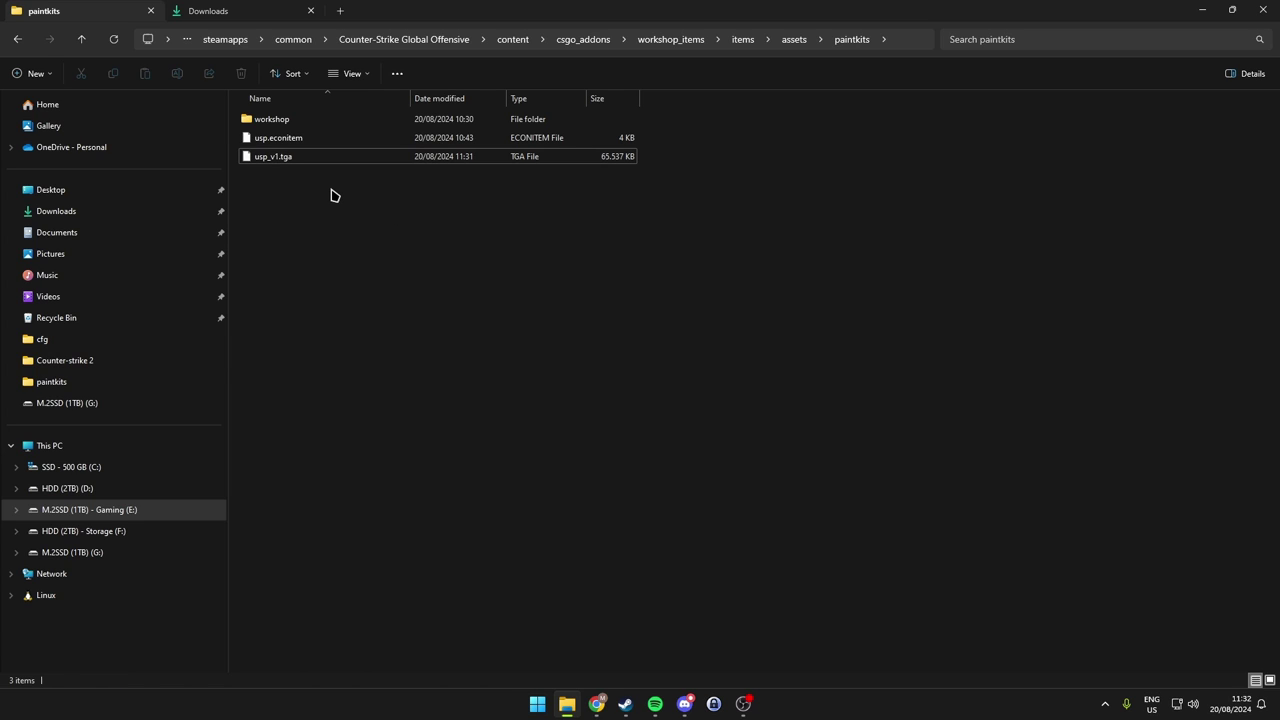
# Step: Switch to Steam, launch Counter-Strike 2 with the Workshop Tools option, and start the Workshop Item Tools
pyautogui.click(625, 704)
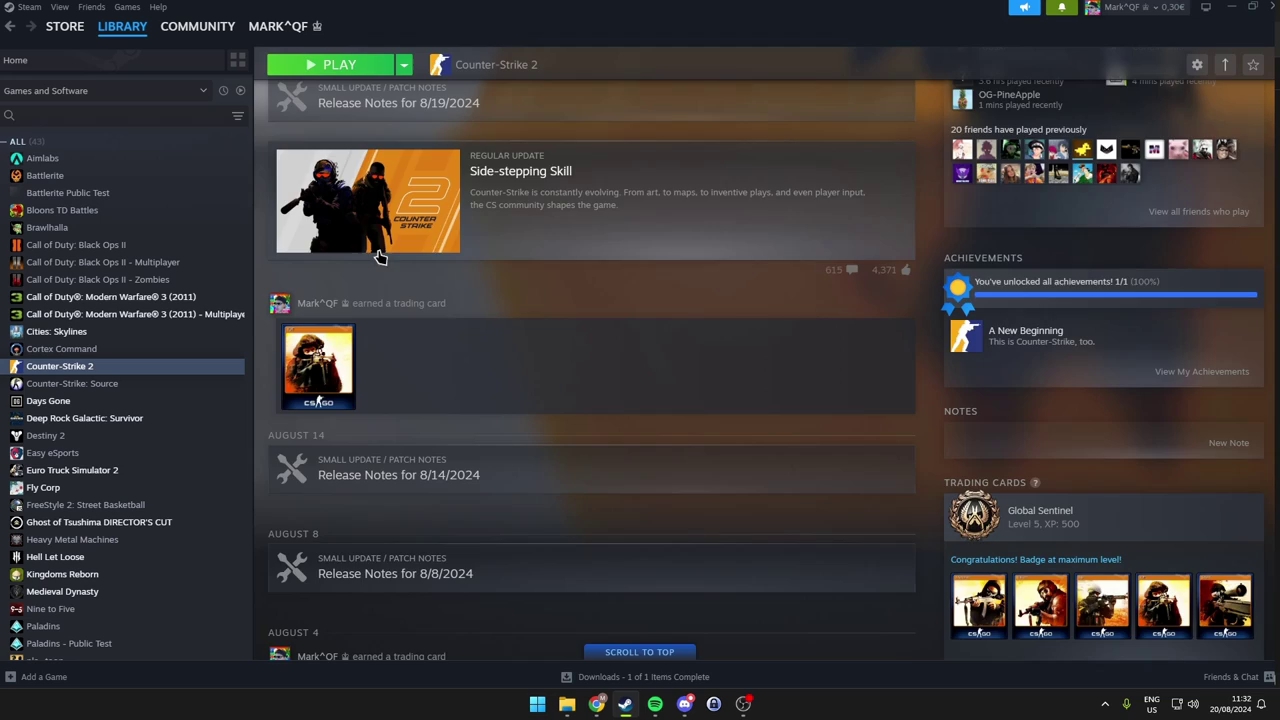
pyautogui.scroll(4, 380, 257)
pyautogui.click(335, 283)
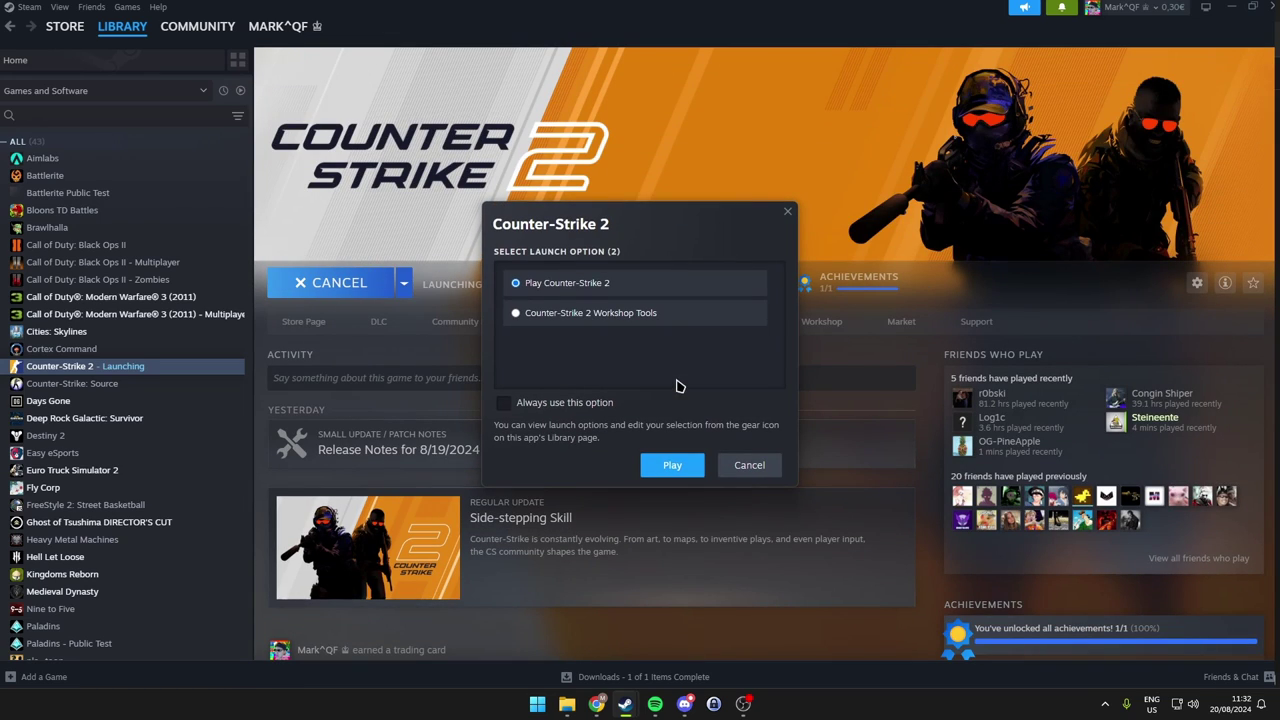
pyautogui.click(617, 318)
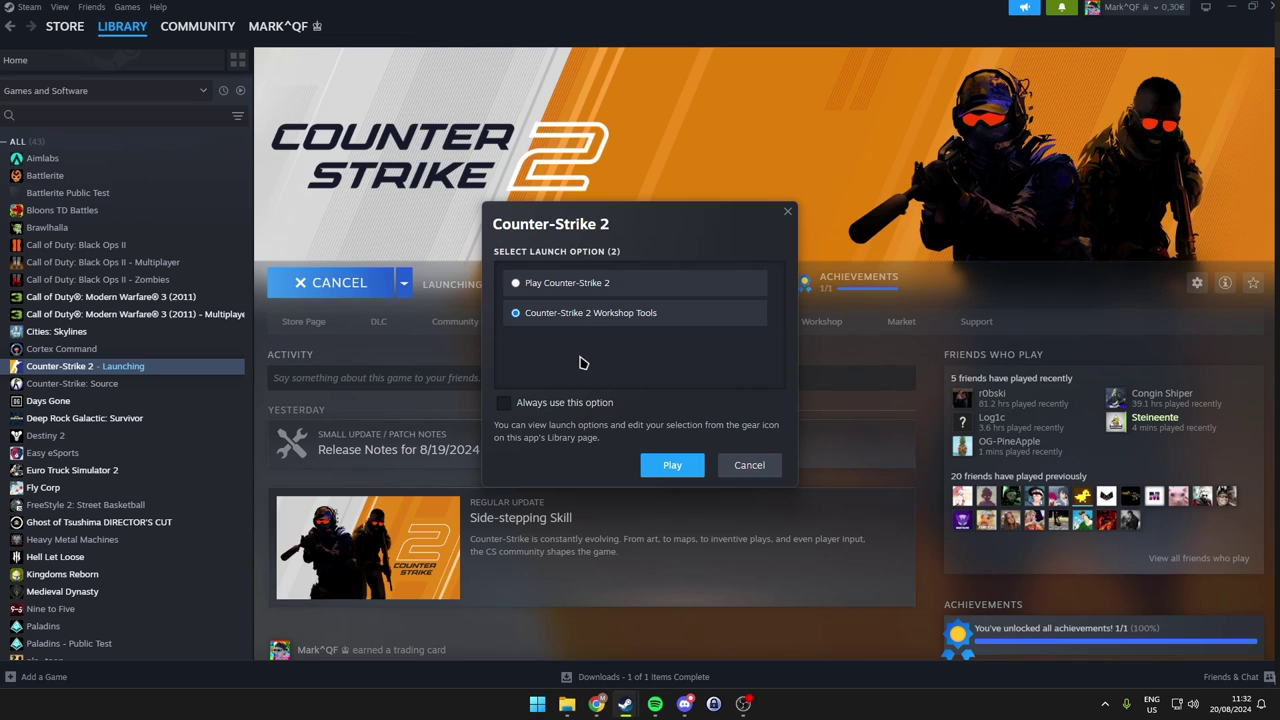
pyautogui.click(658, 466)
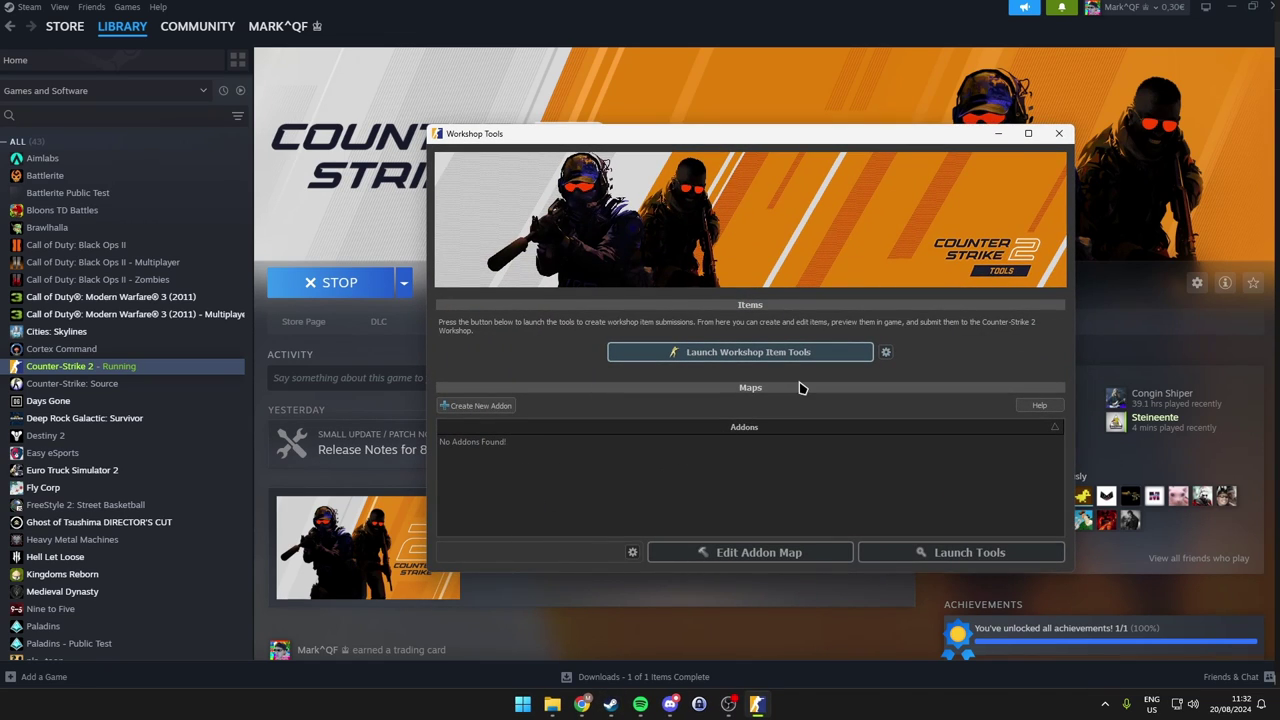
pyautogui.click(741, 354)
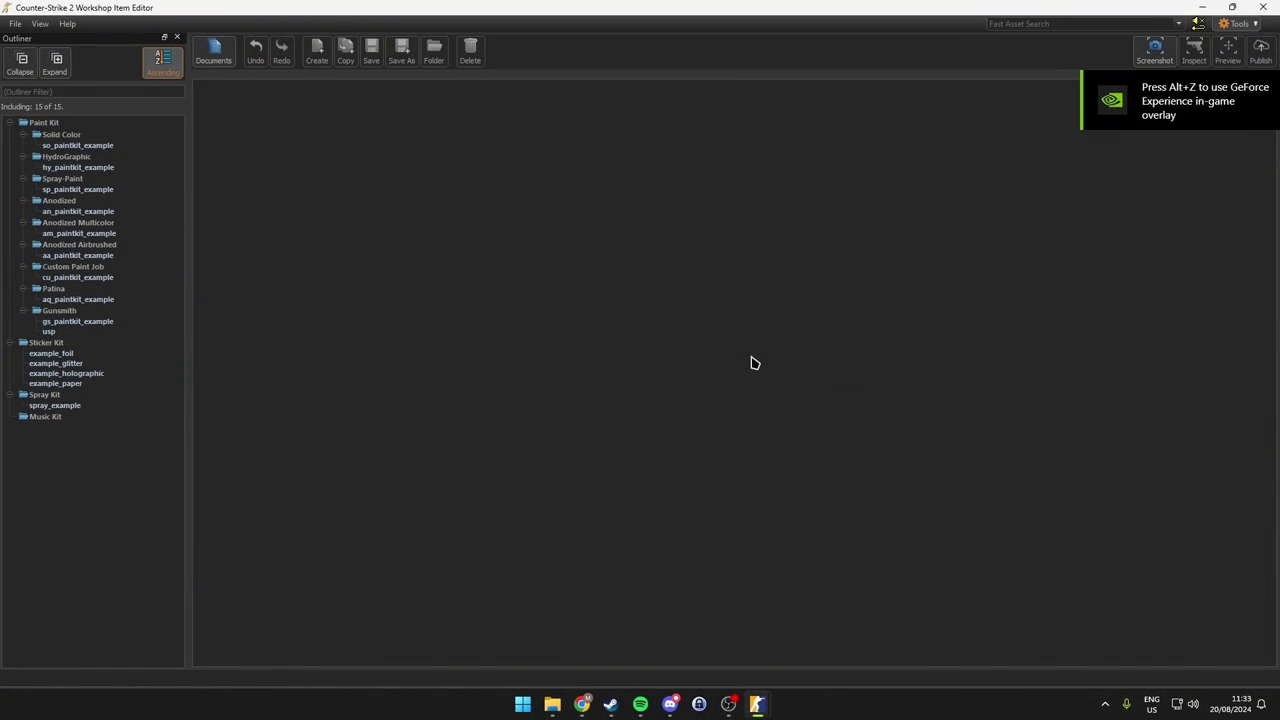
# Step: Open the usp paint kit under Gunsmith and set its albedo texture to usp_v1.tga
pyautogui.click(59, 313)
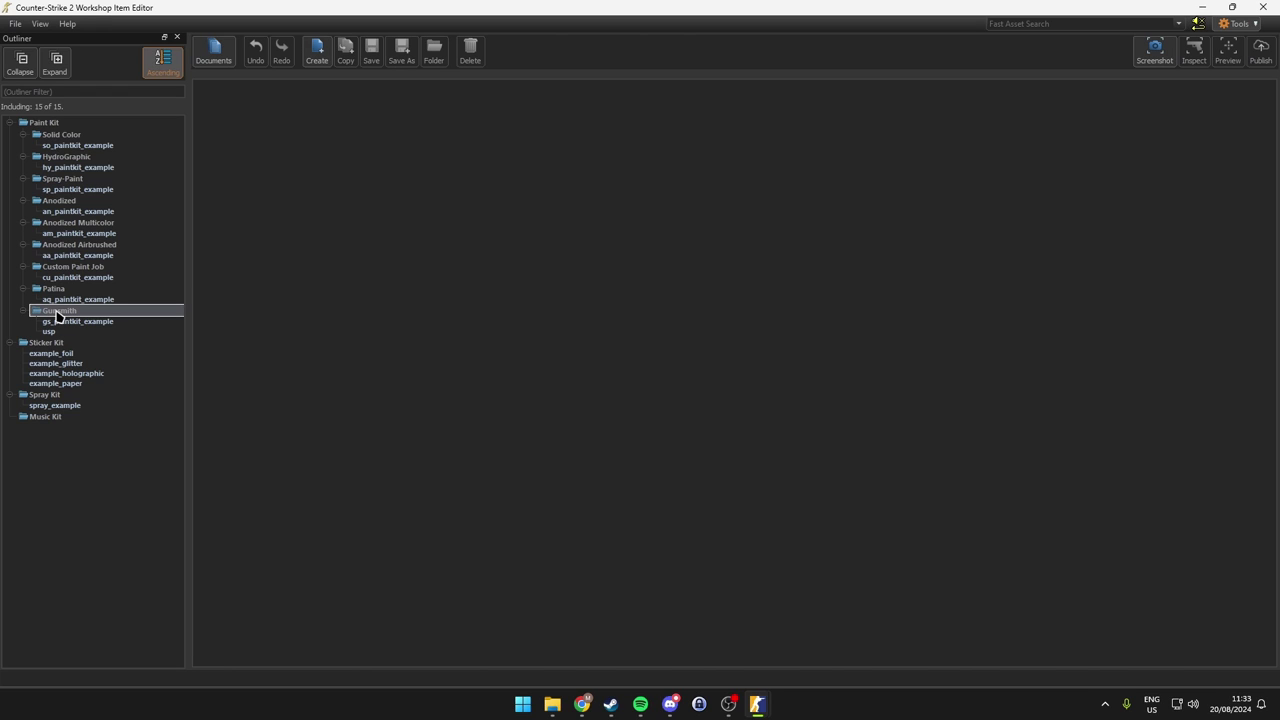
pyautogui.rightClick(57, 314)
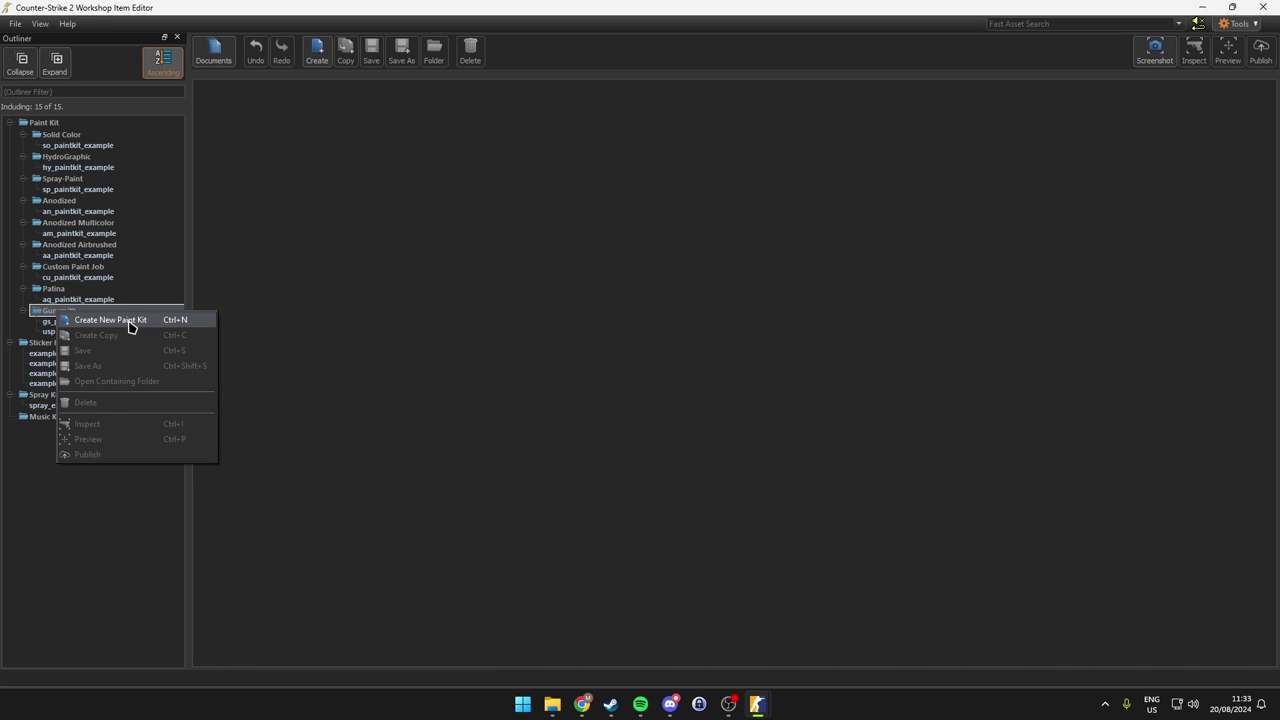
pyautogui.click(51, 333)
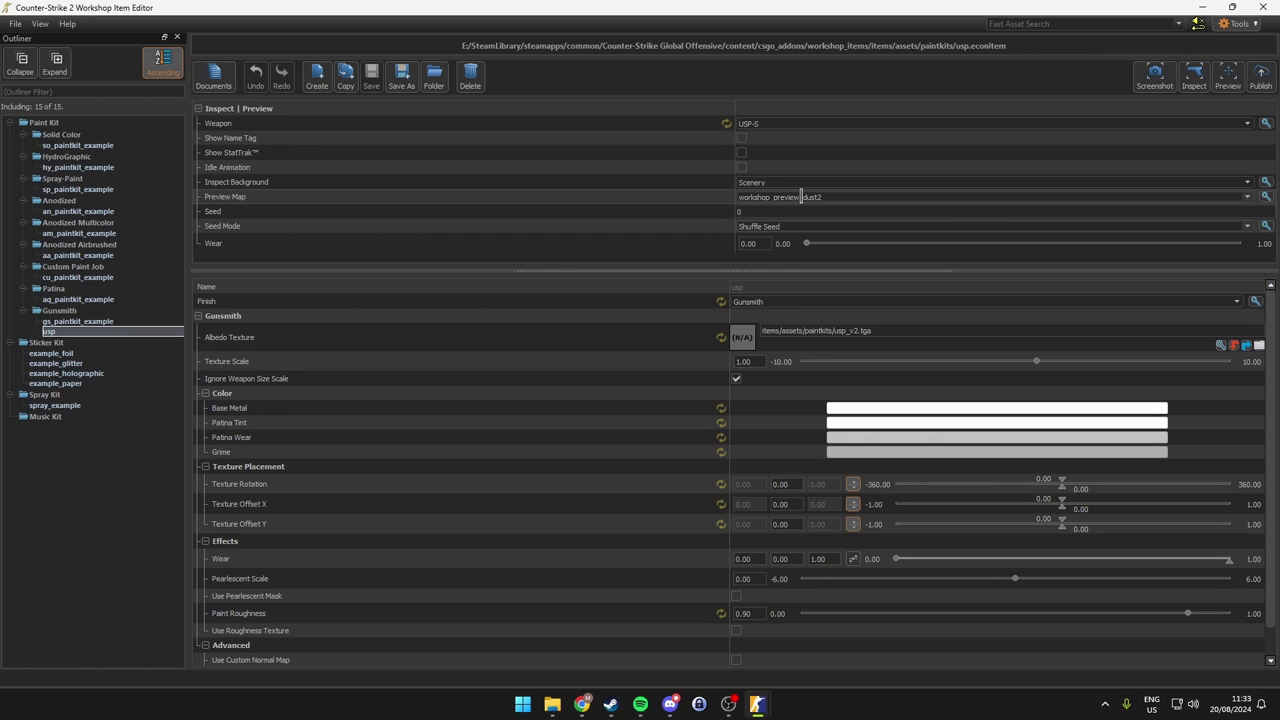
pyautogui.click(1220, 344)
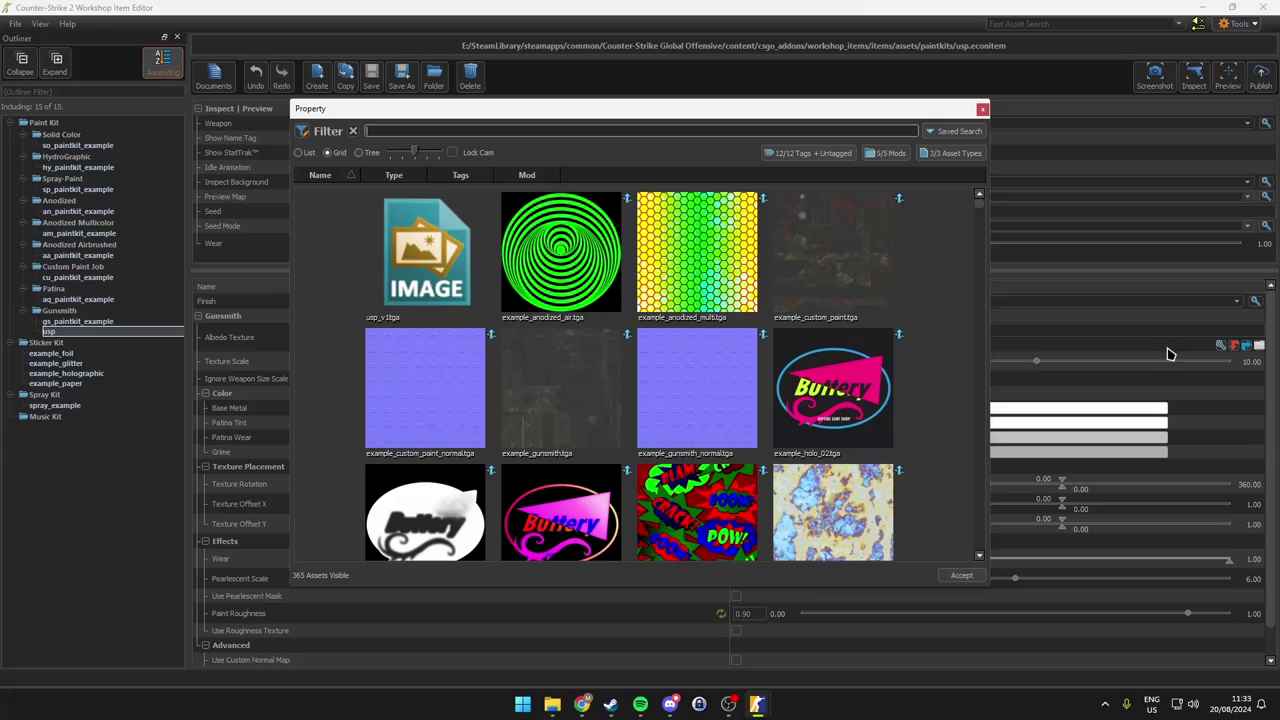
pyautogui.click(420, 245)
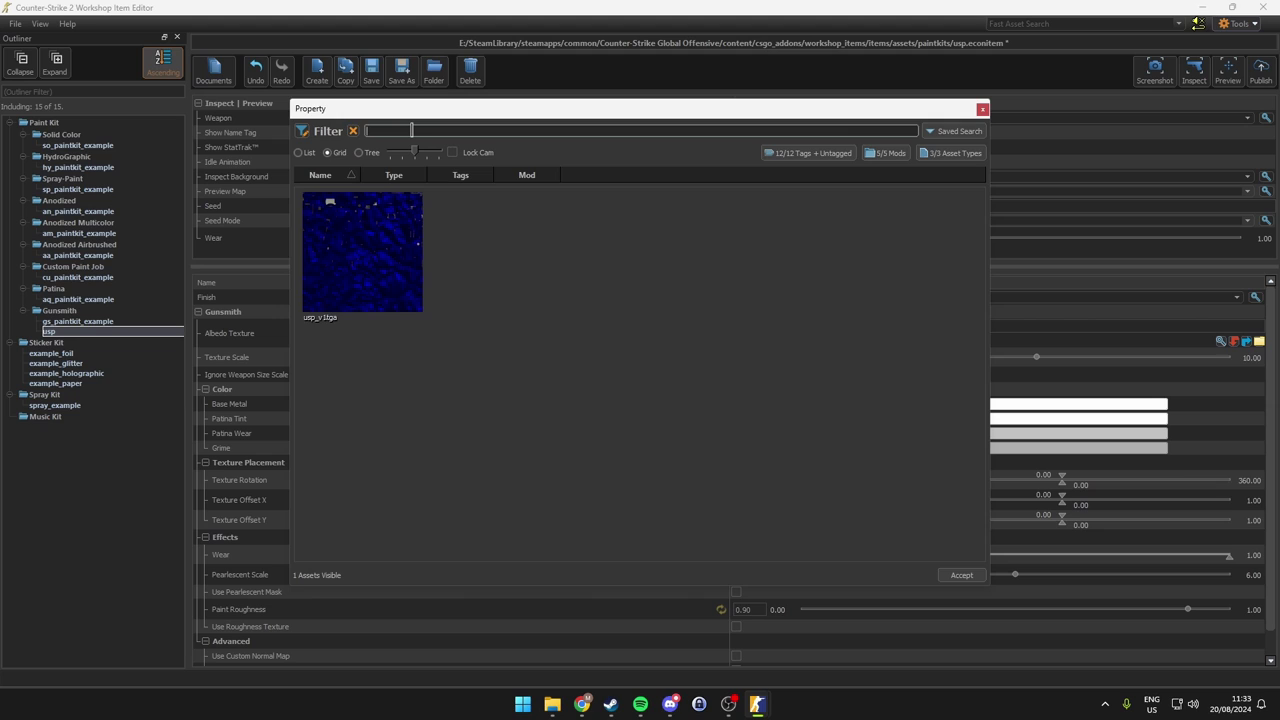
pyautogui.click(455, 268)
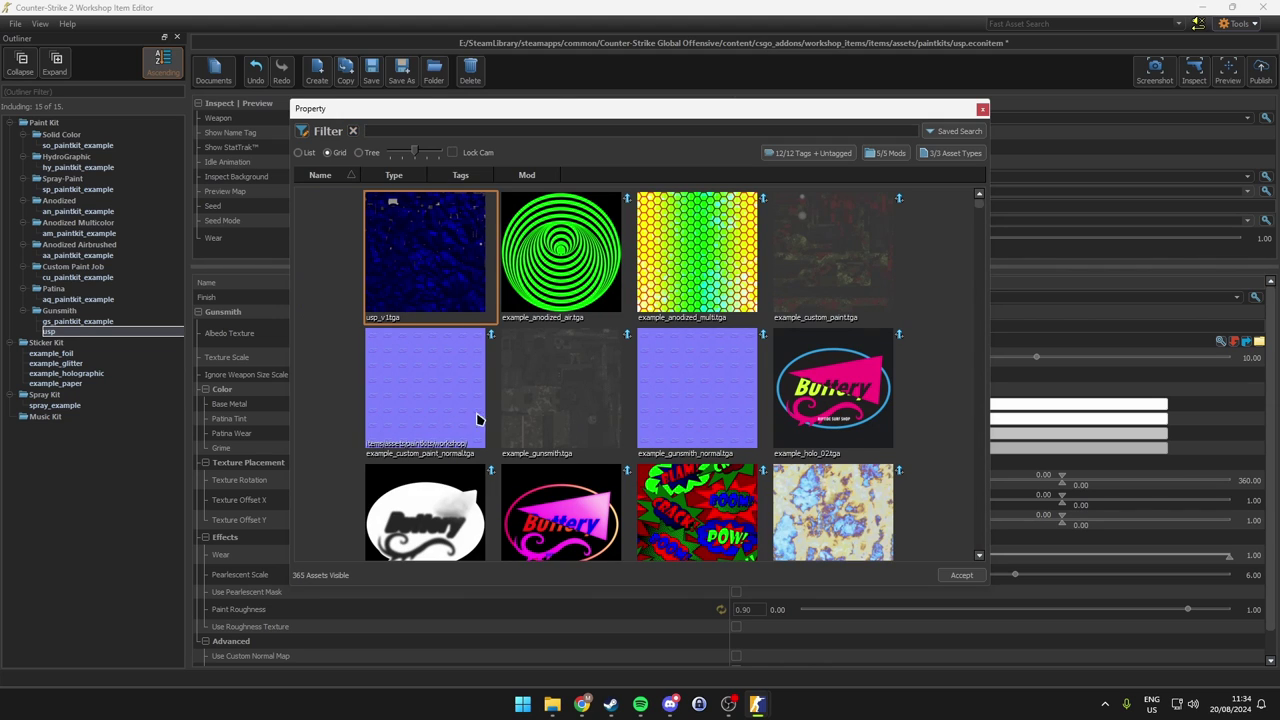
pyautogui.click(962, 577)
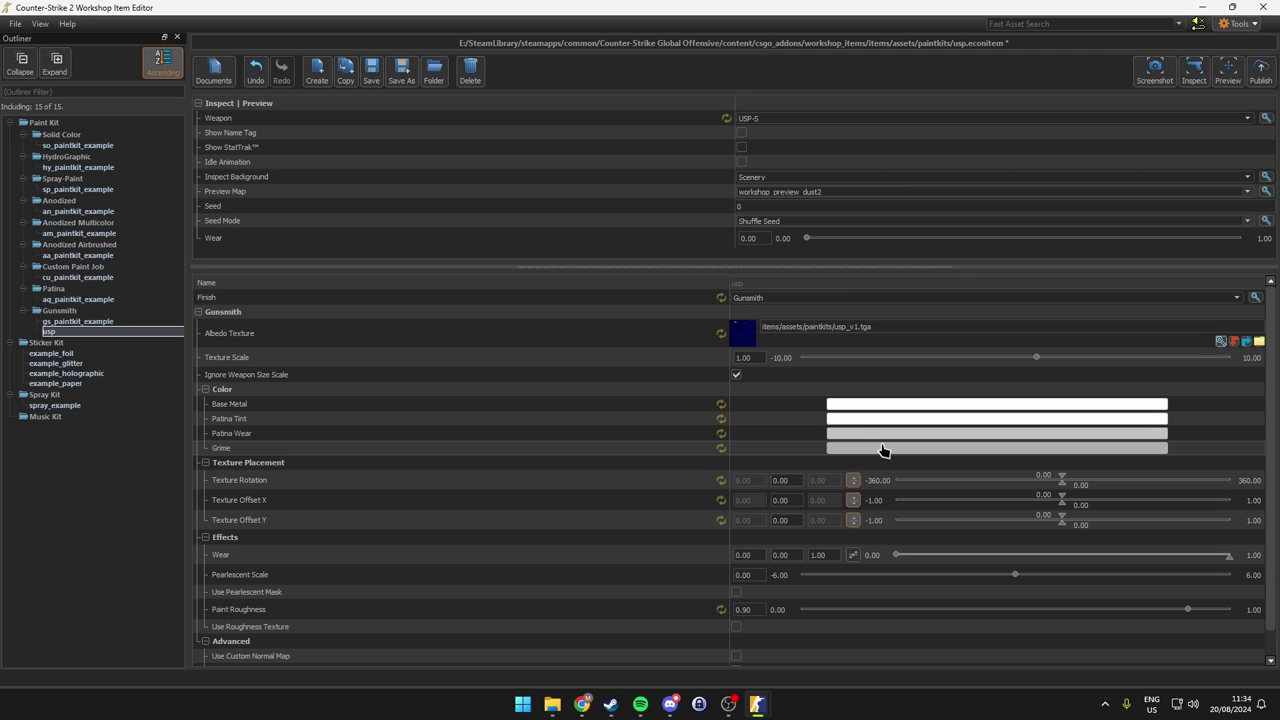
# Step: Review the usp paint kit's color, placement and effects settings, and launch the in-game inspection of the skin
pyautogui.moveTo(882, 450)
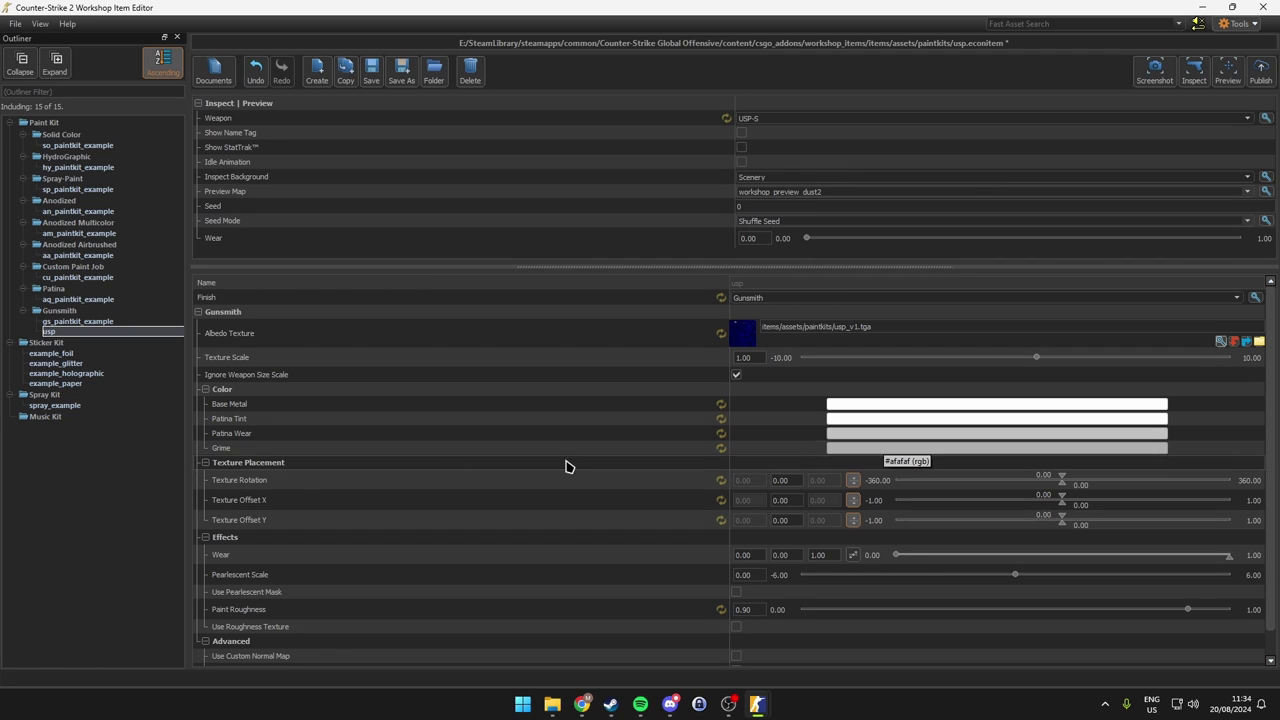
pyautogui.moveTo(222, 452)
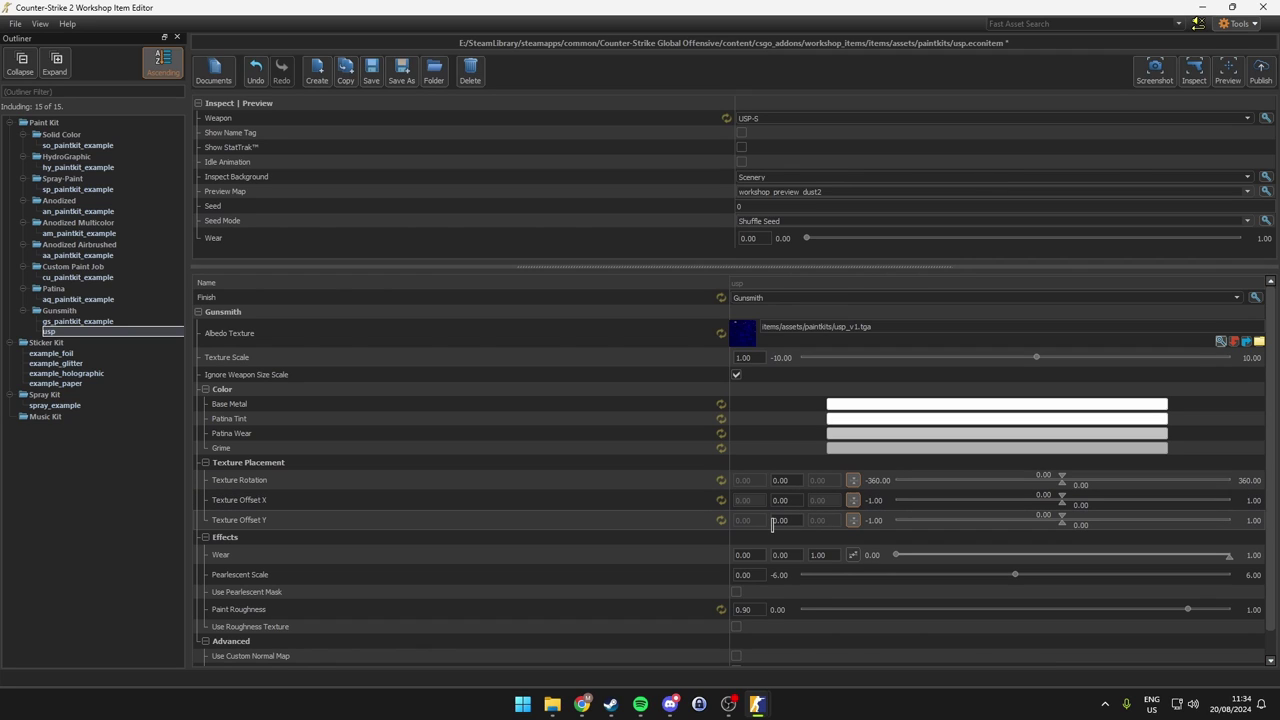
pyautogui.scroll(-1, 774, 521)
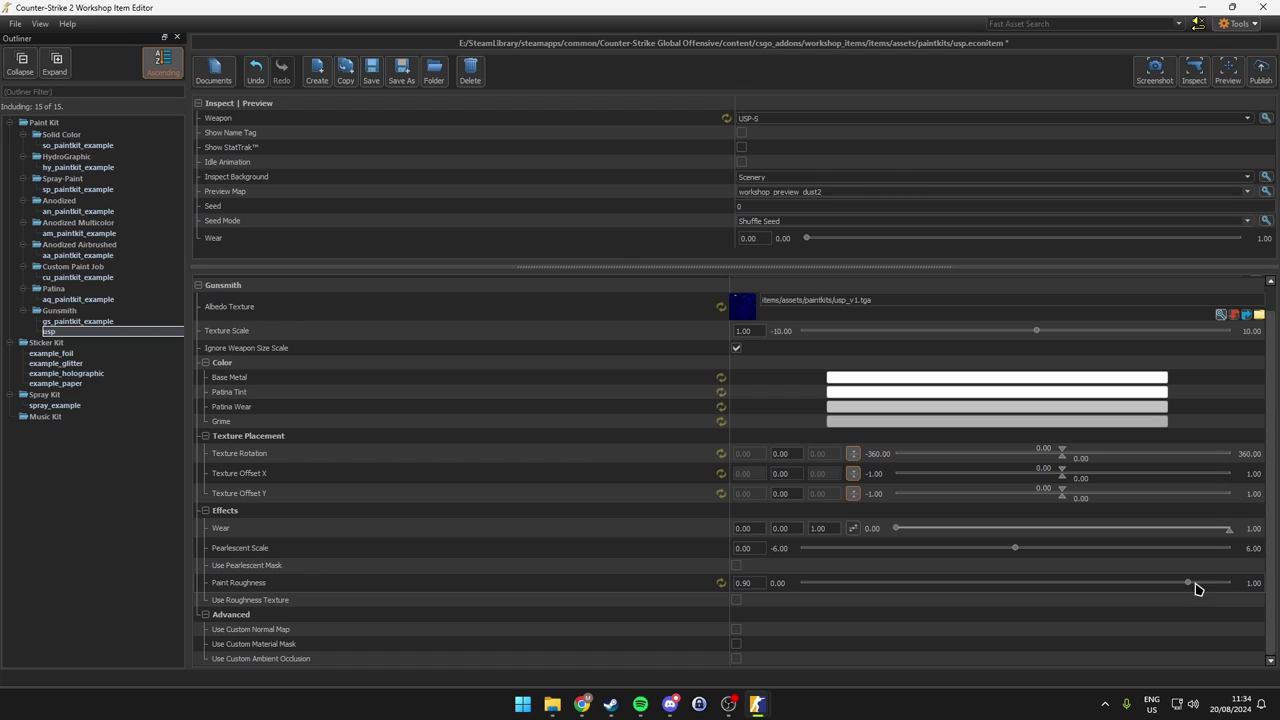
pyautogui.click(1195, 72)
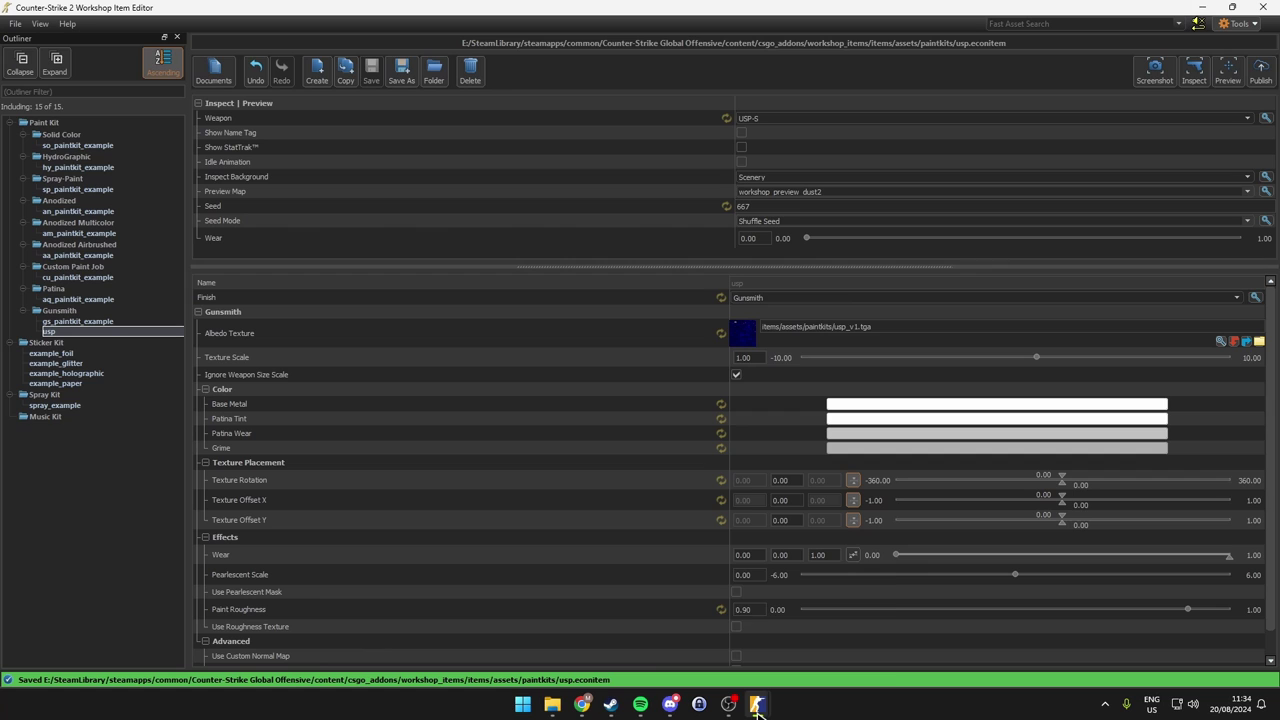
# Step: Bring up the Counter-Strike 2 inspection window and rotate the USP-S to examine the skin from both sides
pyautogui.moveTo(757, 706)
pyautogui.click(724, 612)
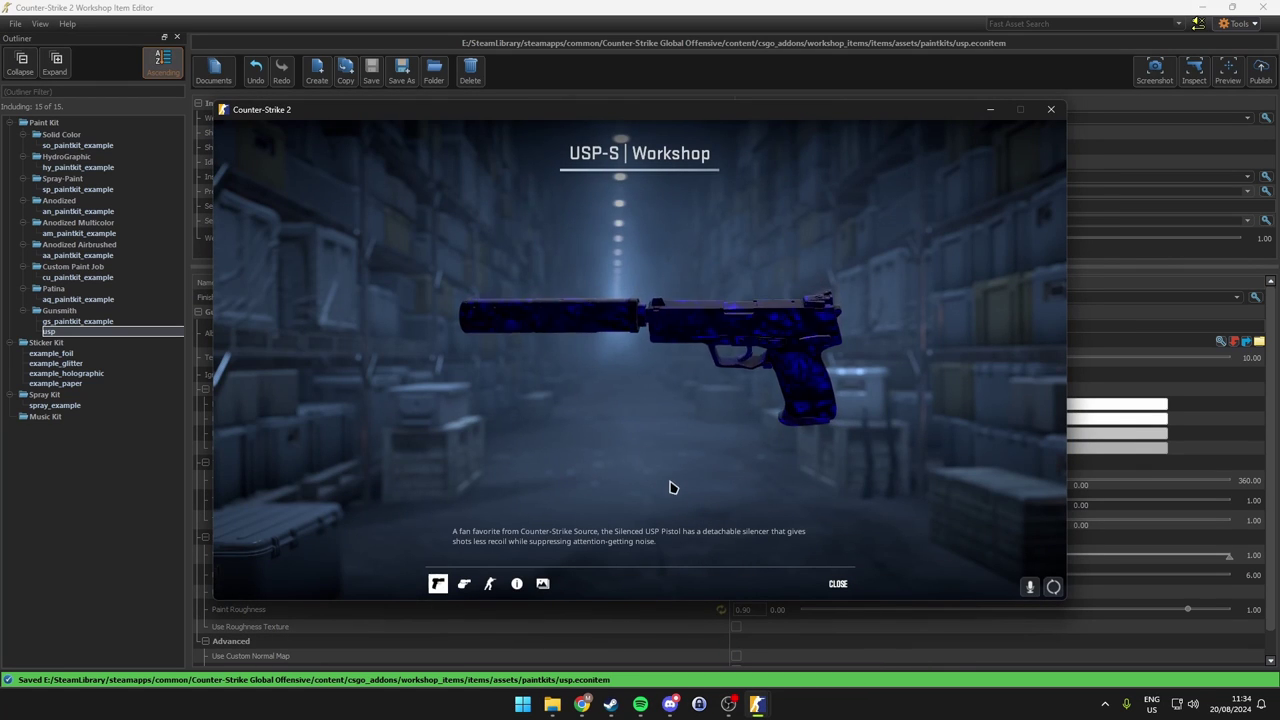
pyautogui.moveTo(671, 487); pyautogui.dragTo(389, 365)
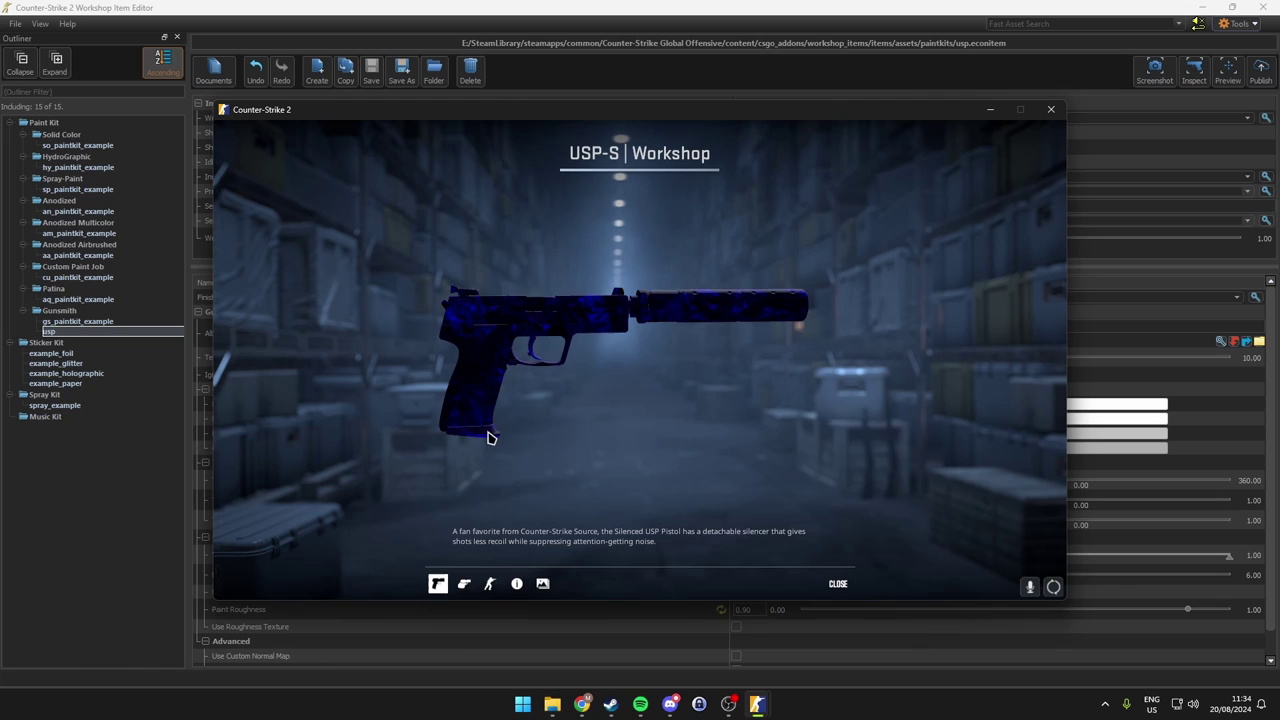
pyautogui.moveTo(491, 400); pyautogui.dragTo(874, 366)
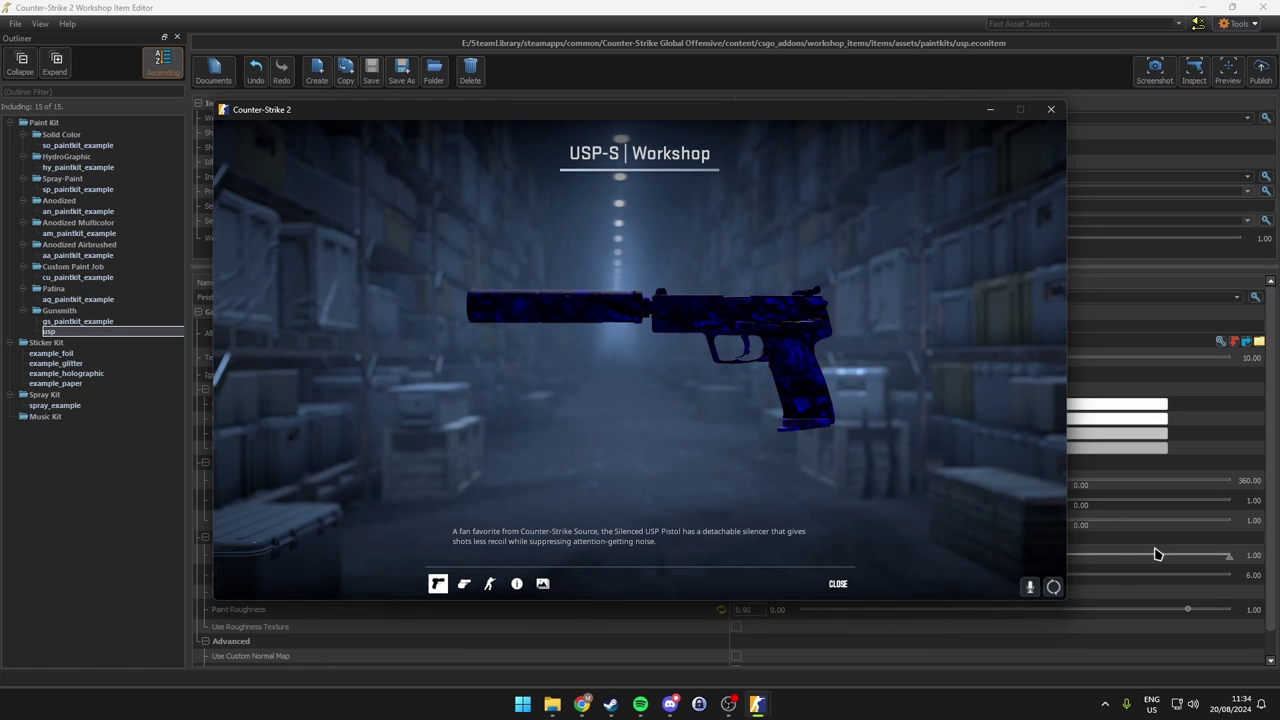
# Step: Set the usp paint kit's Paint Roughness to 0.00 and launch the in-game inspection again
pyautogui.click(1189, 612)
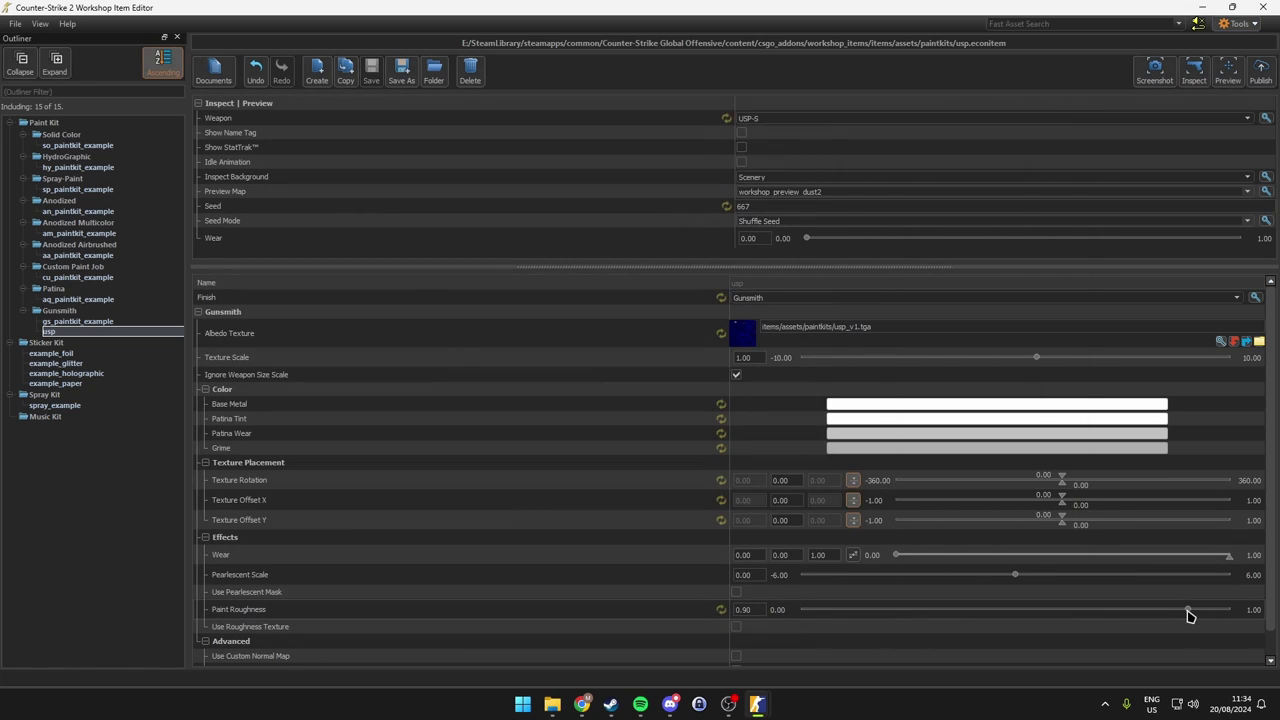
pyautogui.moveTo(1189, 612); pyautogui.dragTo(1084, 612)
pyautogui.moveTo(808, 621); pyautogui.dragTo(801, 612)
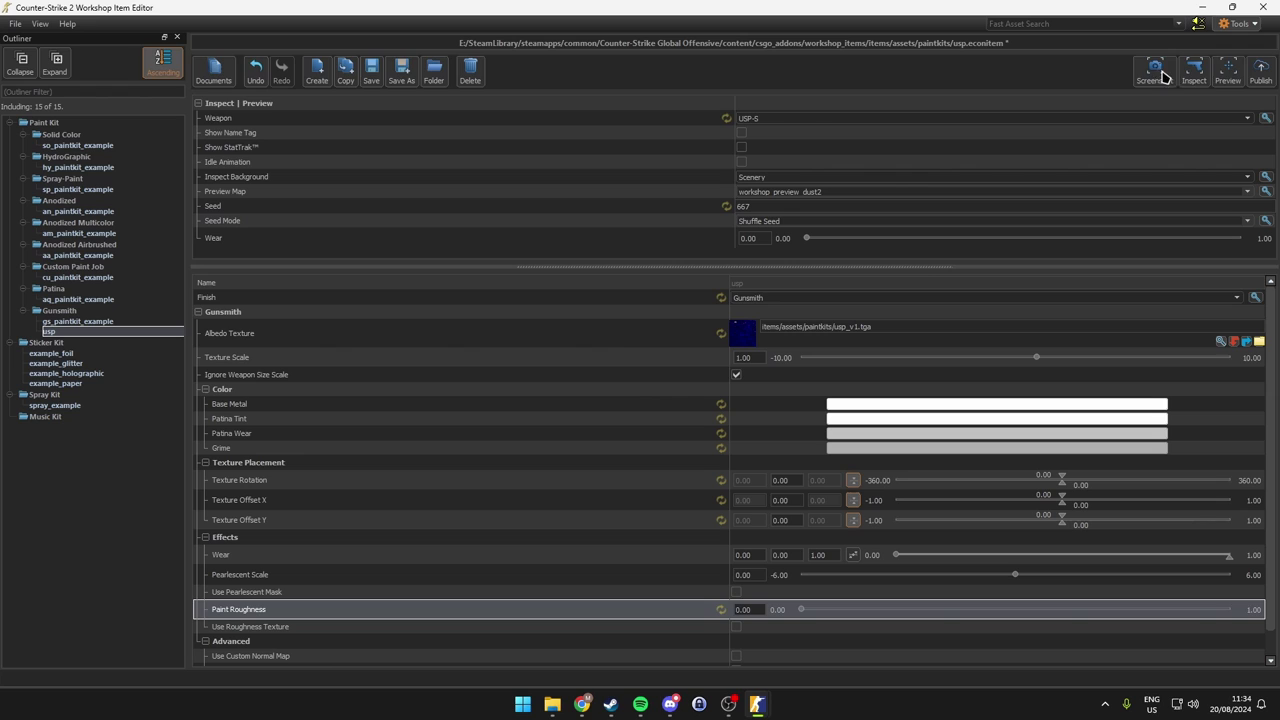
pyautogui.click(1196, 72)
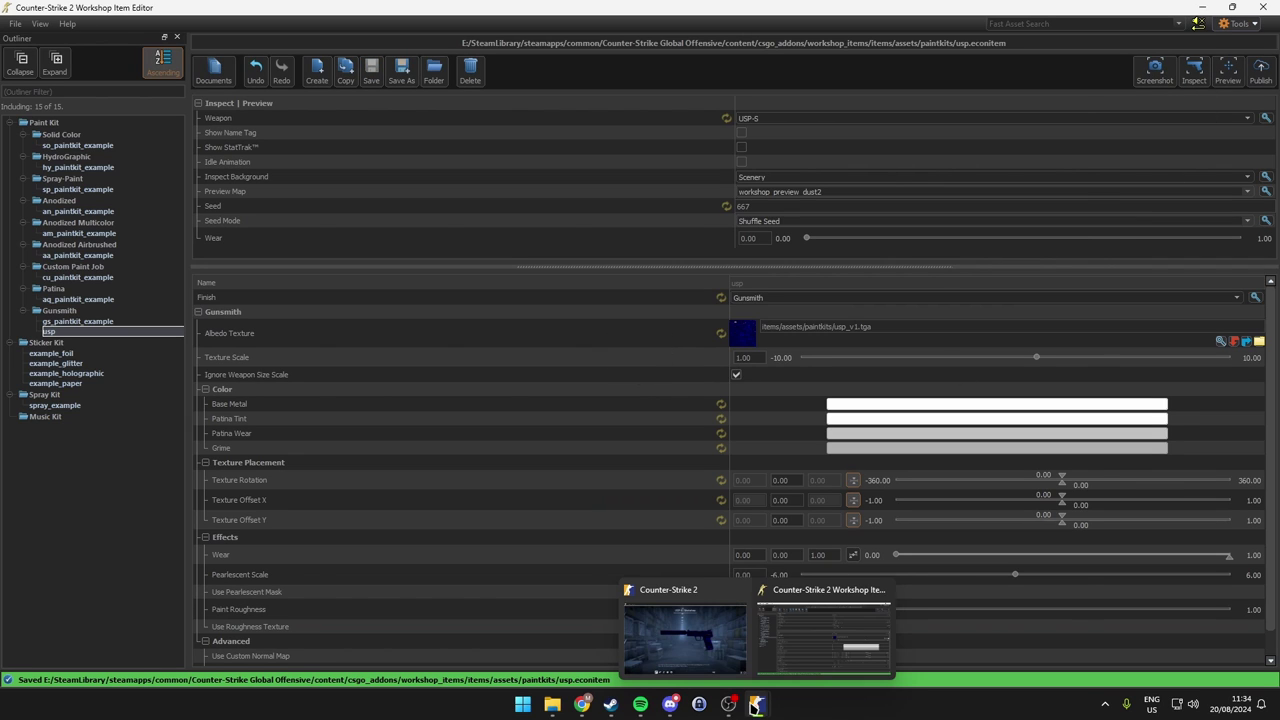
# Step: Open the refreshed inspection window and rotate the USP-S to examine the effect of the reduced paint roughness
pyautogui.click(686, 650)
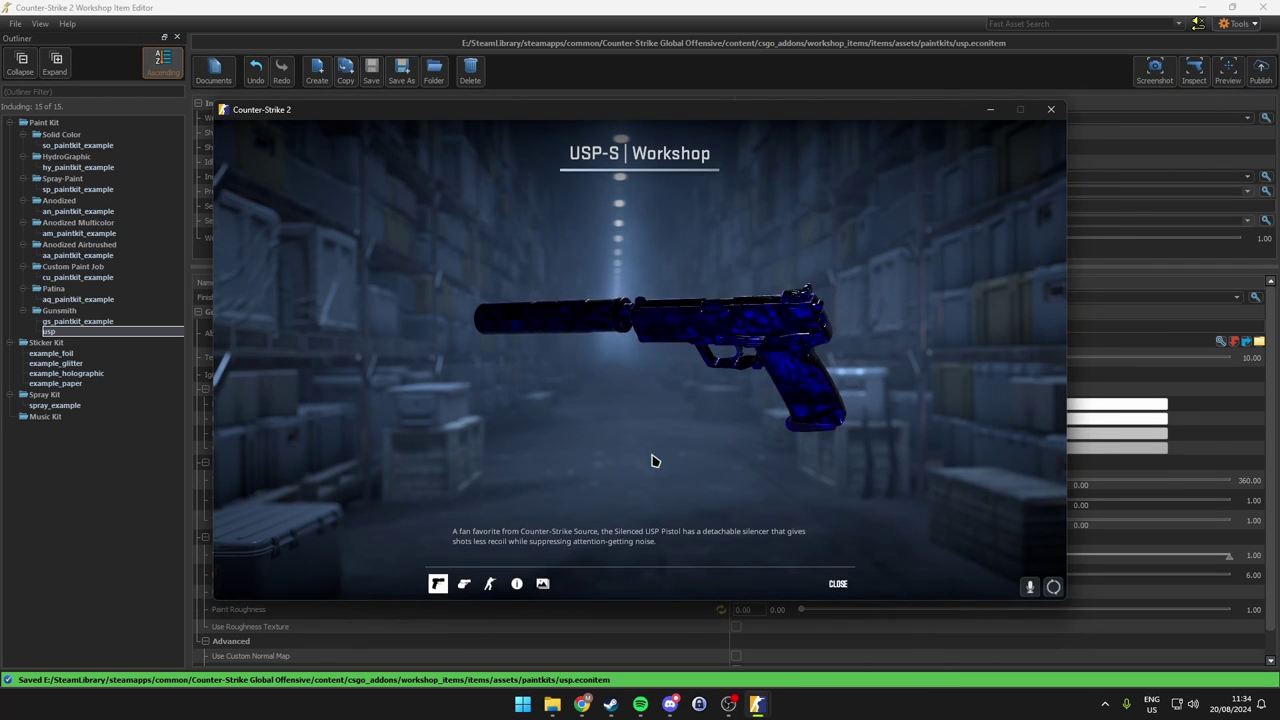
pyautogui.moveTo(707, 395); pyautogui.dragTo(851, 309)
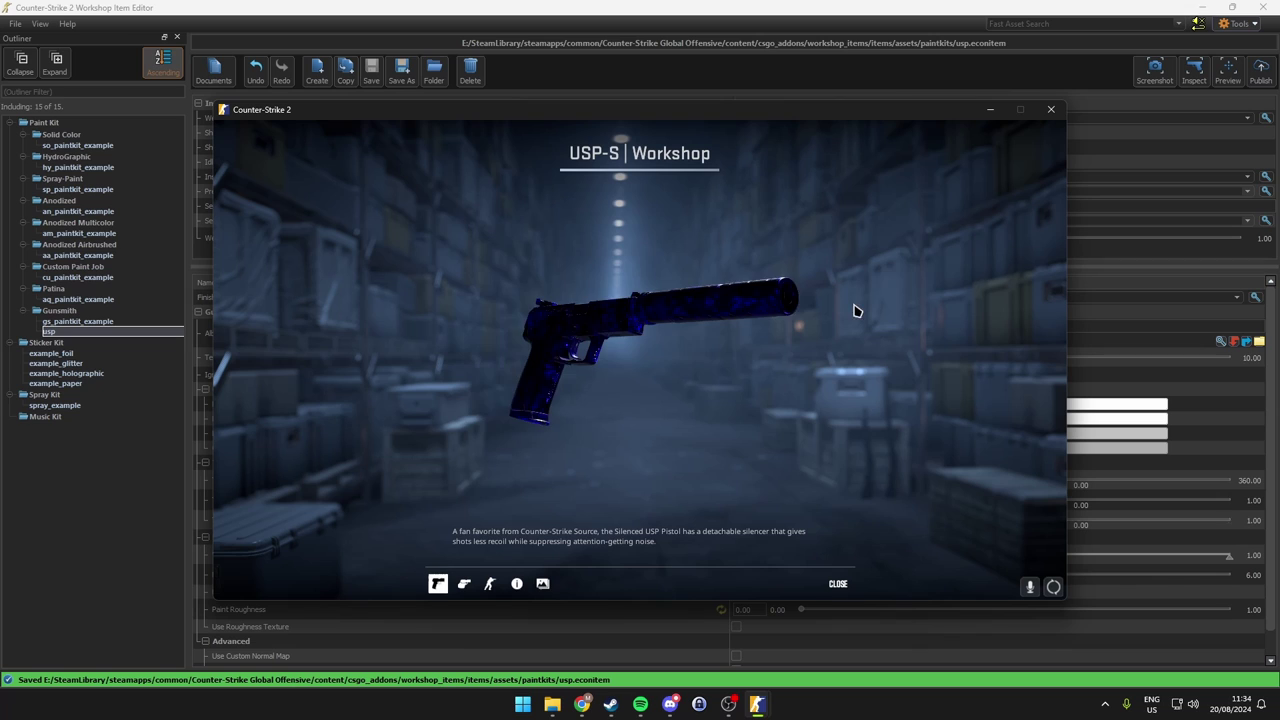
pyautogui.moveTo(846, 414); pyautogui.dragTo(903, 397)
pyautogui.moveTo(701, 341); pyautogui.dragTo(903, 323)
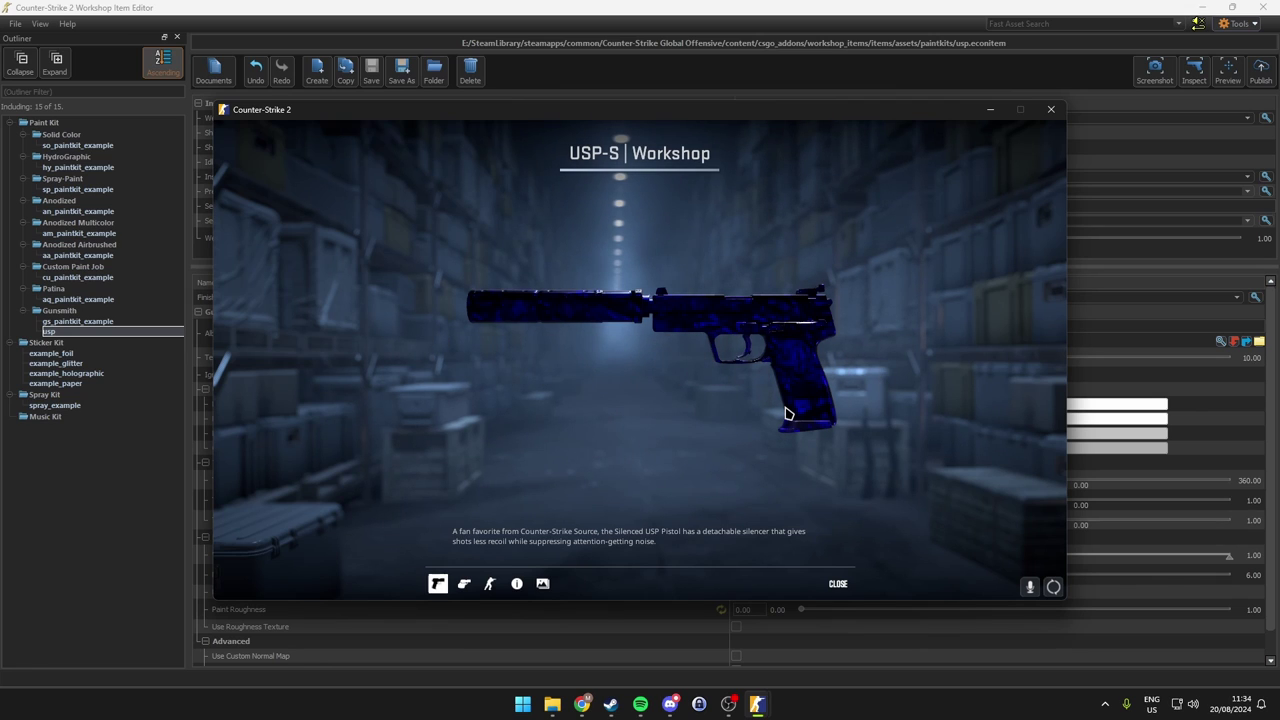
# Step: Close the inspection window and stop the running Counter-Strike 2 from the Steam library
pyautogui.click(1051, 109)
pyautogui.click(400, 629)
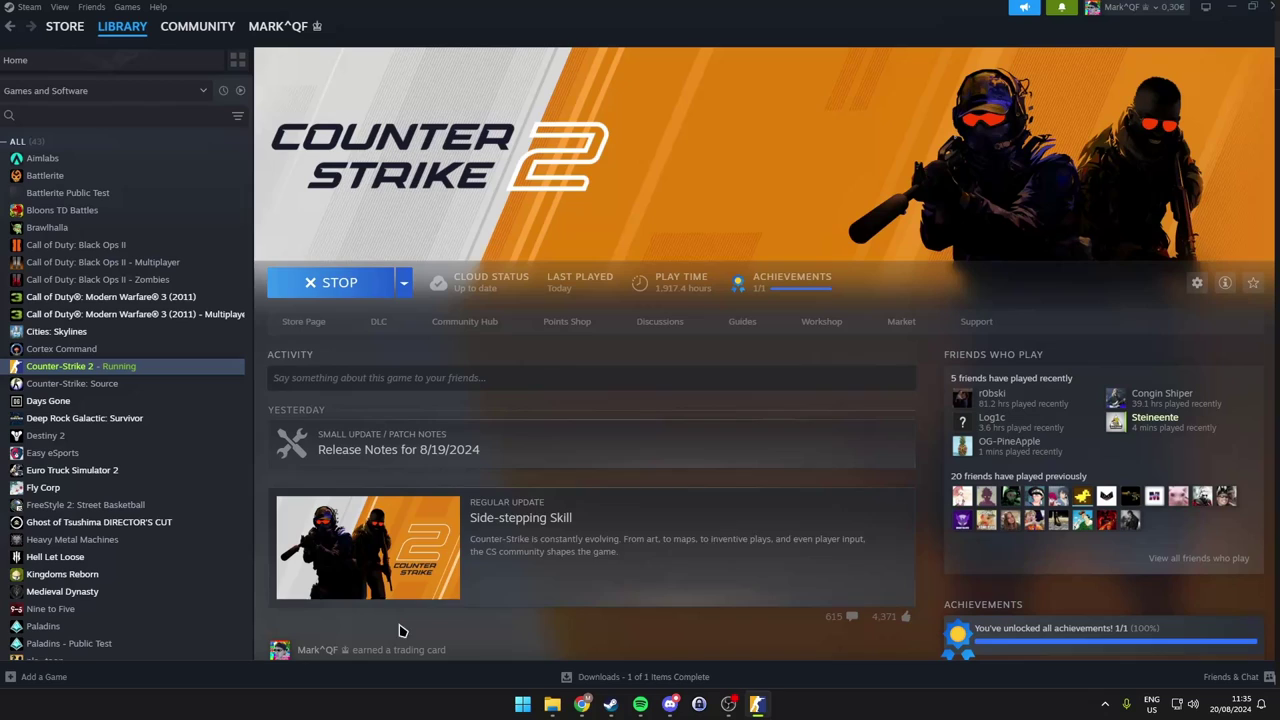
pyautogui.click(309, 287)
pyautogui.click(615, 378)
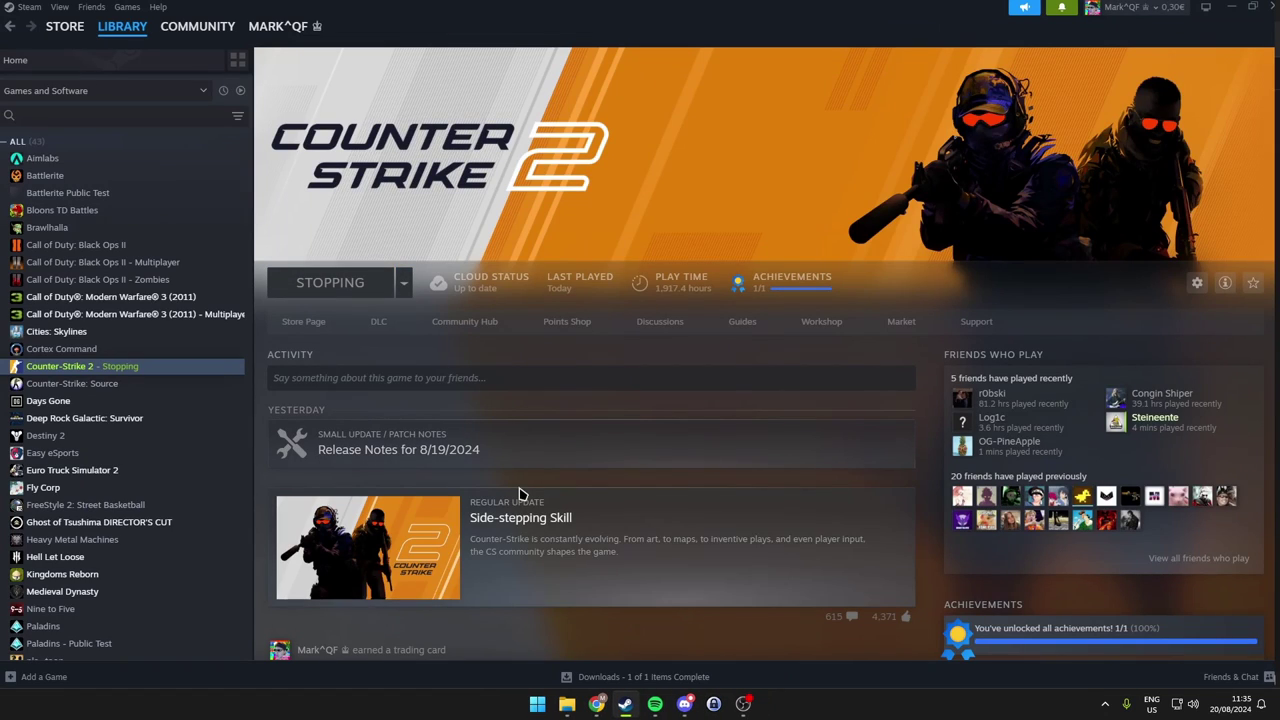
# Step: Switch to Intract in Chrome, close the exported Iteration 1 preview, and save the current USP (copy) design
pyautogui.click(597, 706)
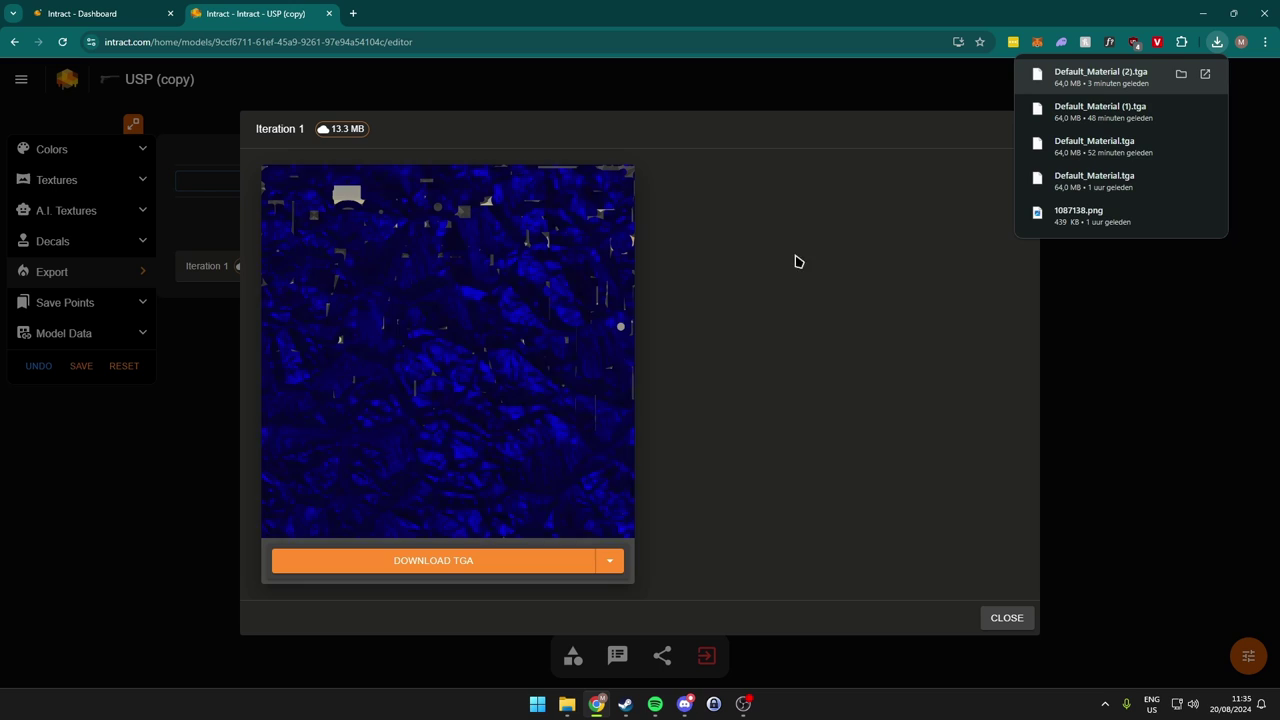
pyautogui.click(1005, 618)
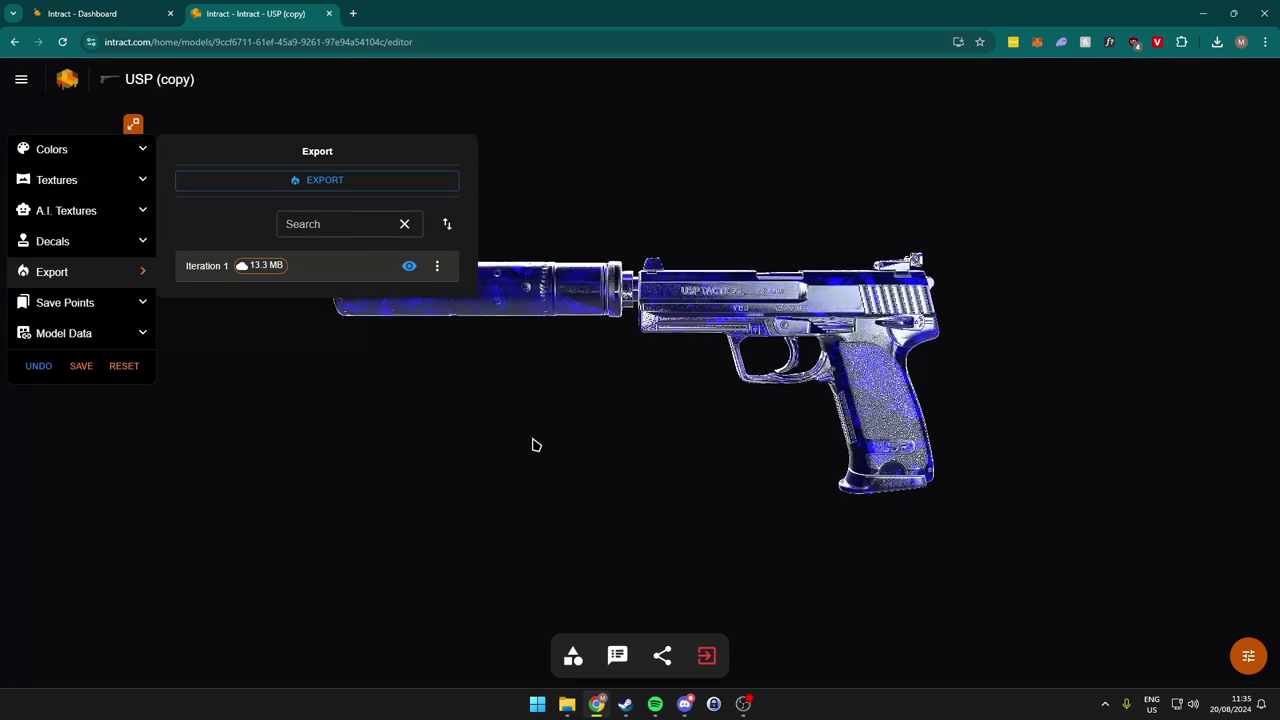
pyautogui.click(81, 365)
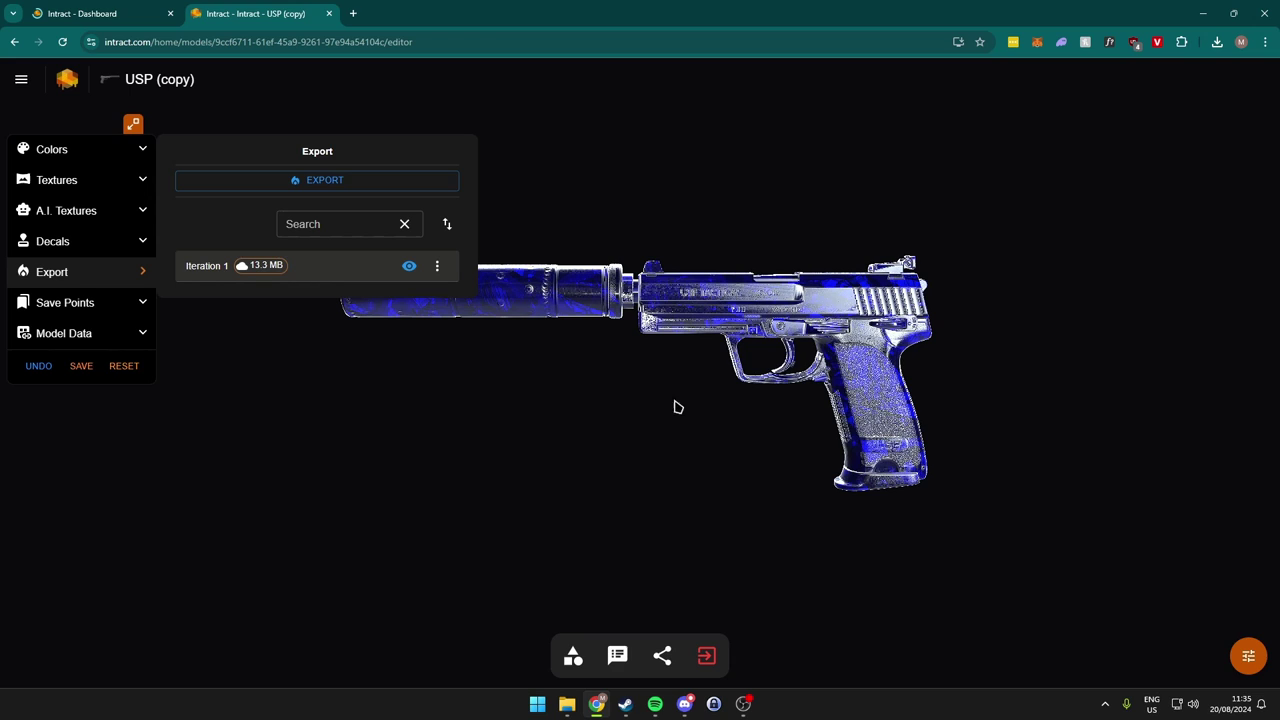
# Step: Delete the Iteration 1 save point of the USP (copy) model
pyautogui.click(143, 304)
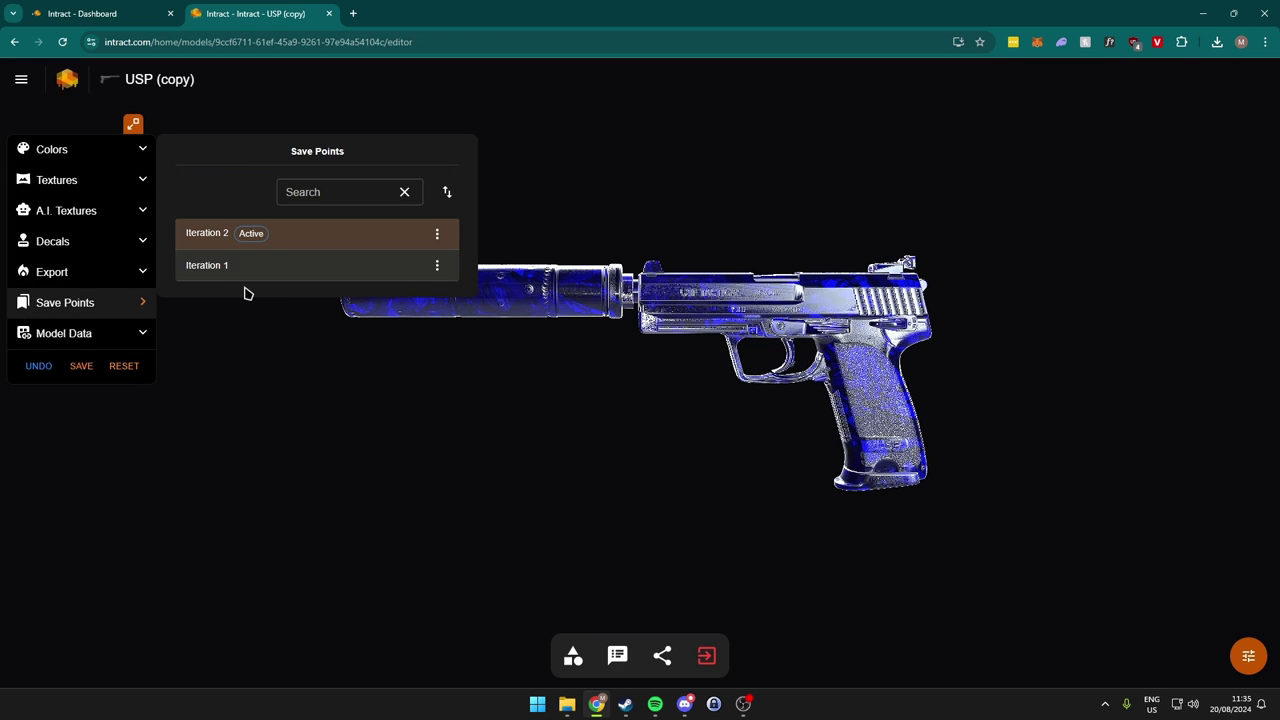
pyautogui.click(437, 265)
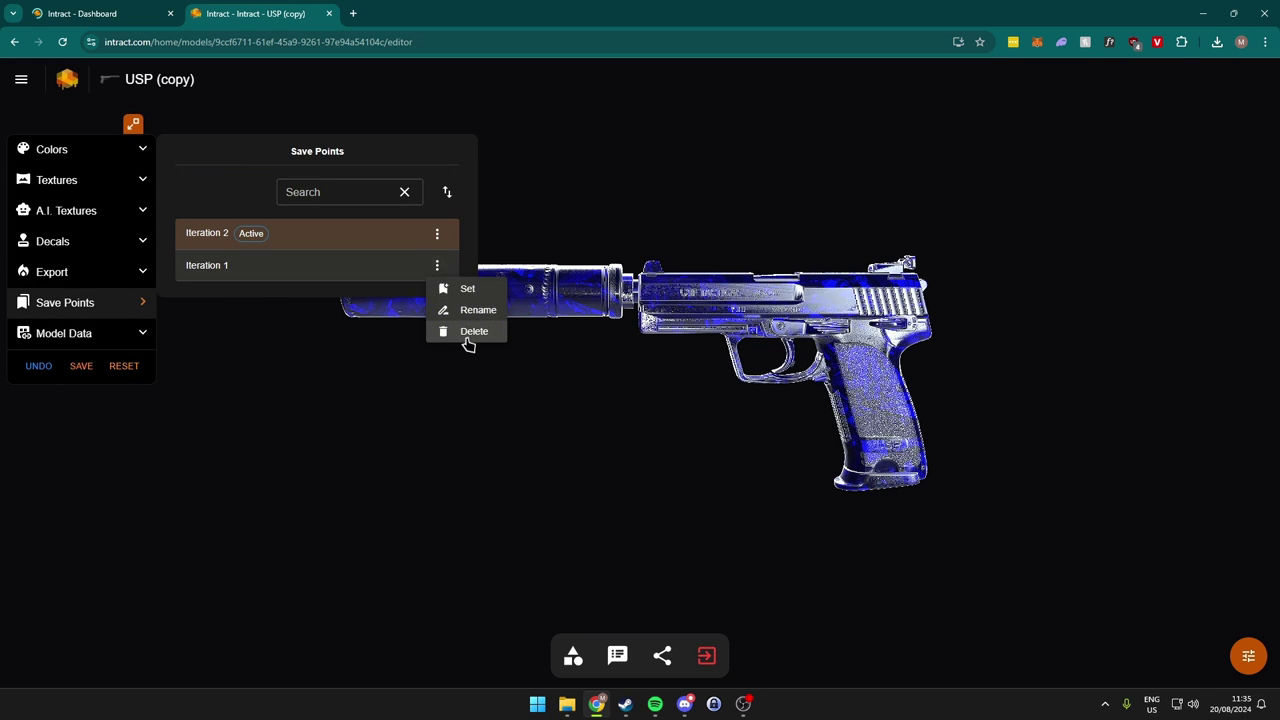
pyautogui.click(468, 335)
pyautogui.click(792, 412)
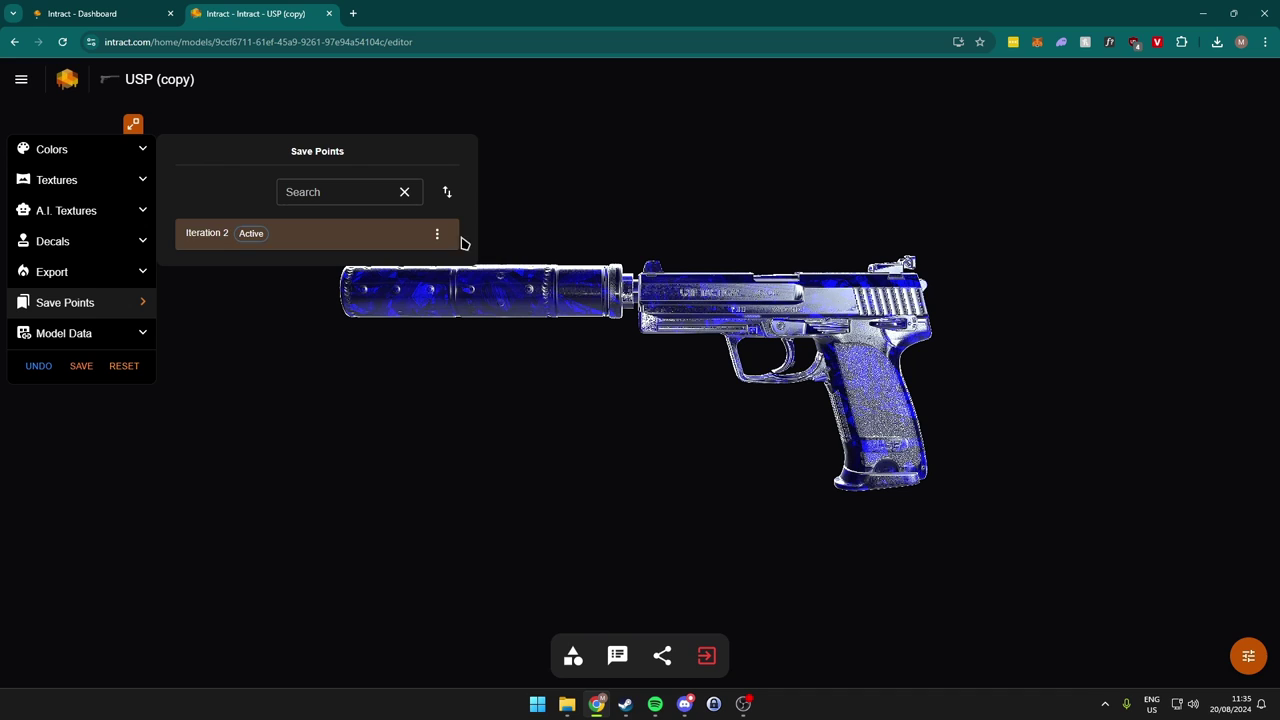
# Step: Rename the Iteration 2 save point as USP v1
pyautogui.click(437, 233)
pyautogui.click(476, 279)
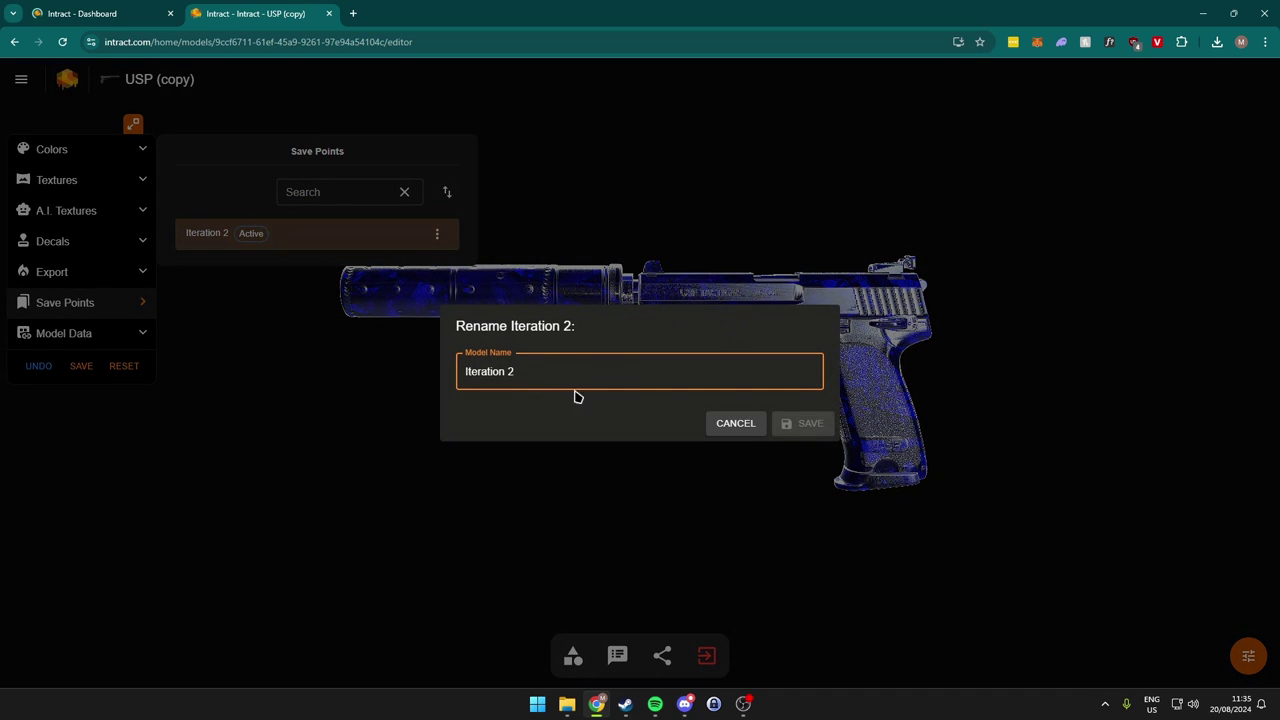
pyautogui.write('a')
pyautogui.press('BackSpace')
pyautogui.press('BackSpace')
pyautogui.press('BackSpace')
pyautogui.press('BackSpace')
pyautogui.press('BackSpace')
pyautogui.press('BackSpace')
pyautogui.press('BackSpace')
pyautogui.press('BackSpace')
pyautogui.press('BackSpace')
pyautogui.press('BackSpace')
pyautogui.press('BackSpace')
pyautogui.press('BackSpace')
pyautogui.write('USP v')
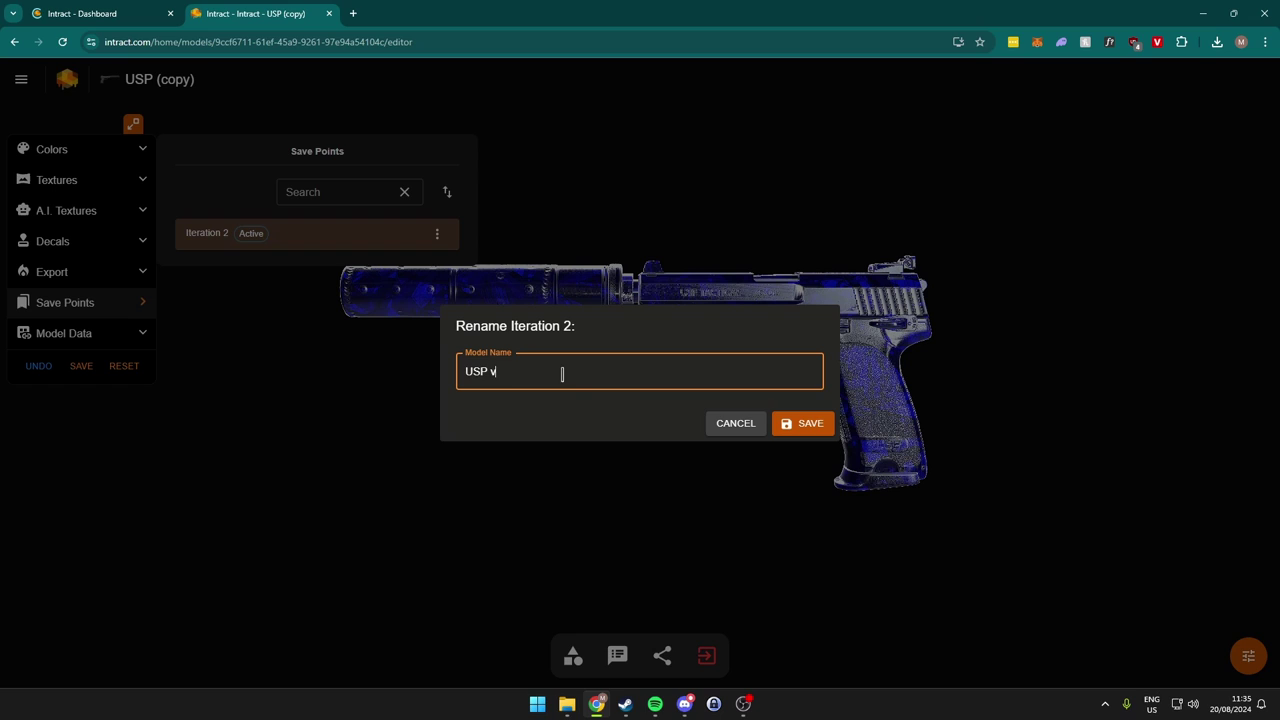
pyautogui.write('1')
pyautogui.click(803, 423)
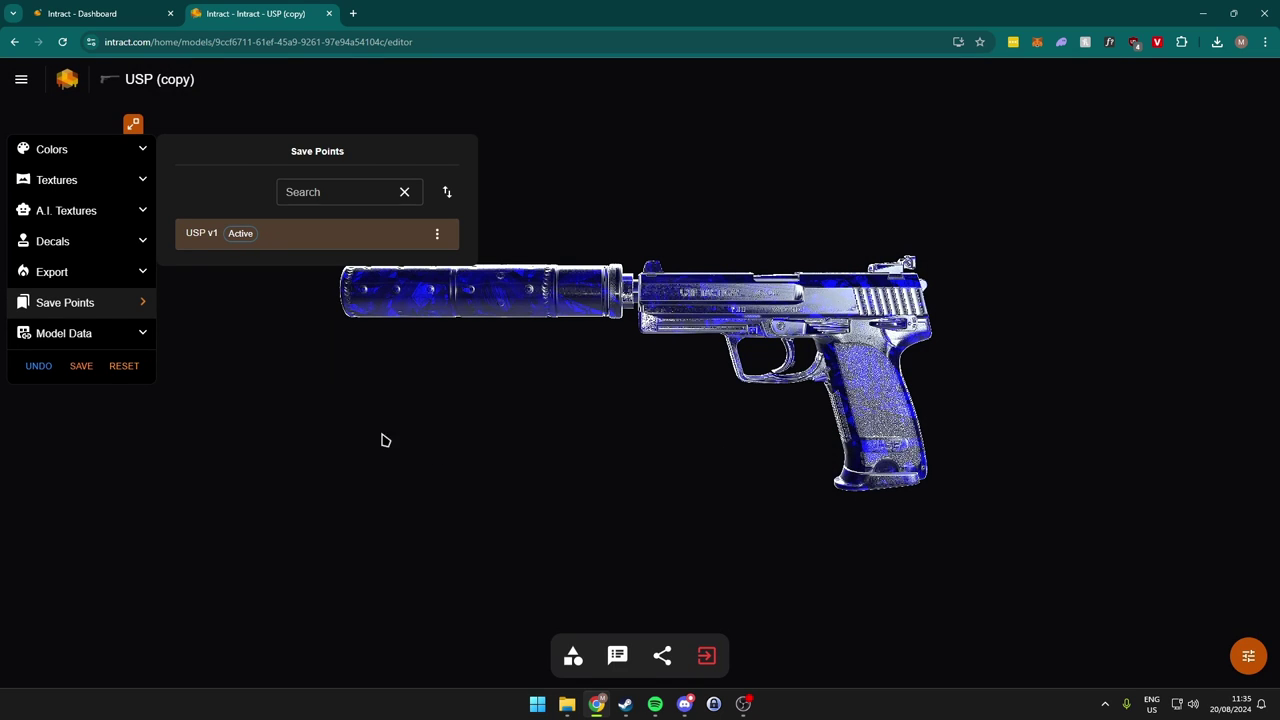
pyautogui.click(436, 234)
pyautogui.click(334, 244)
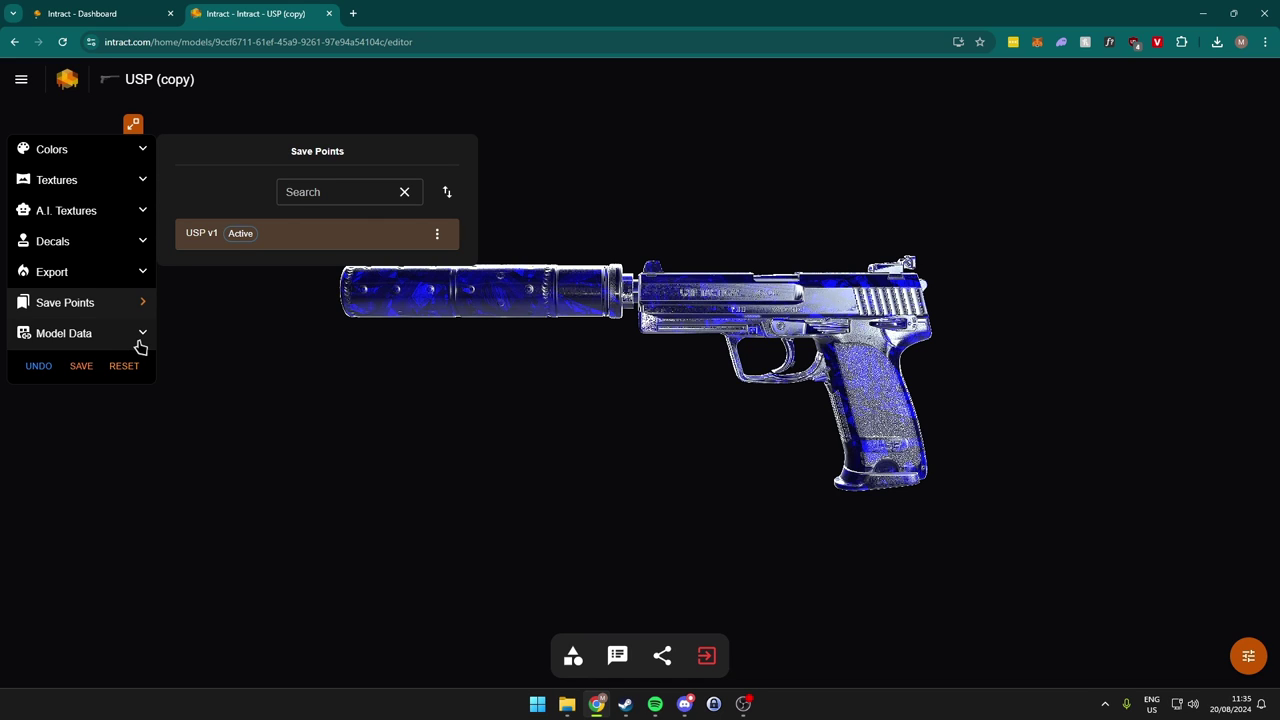
# Step: Extract the USP (copy) mesh nodes into new nodes using the UV map, and close the Intract Dashboard browser tab
pyautogui.click(138, 342)
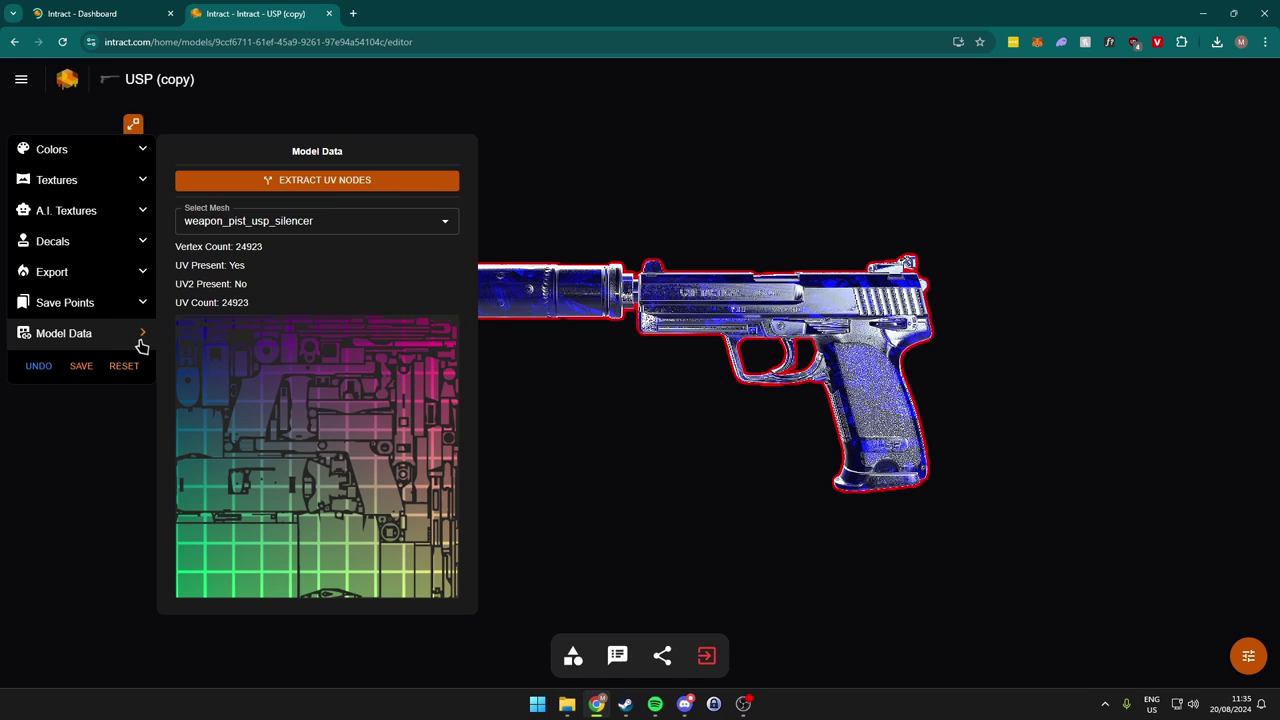
pyautogui.click(327, 186)
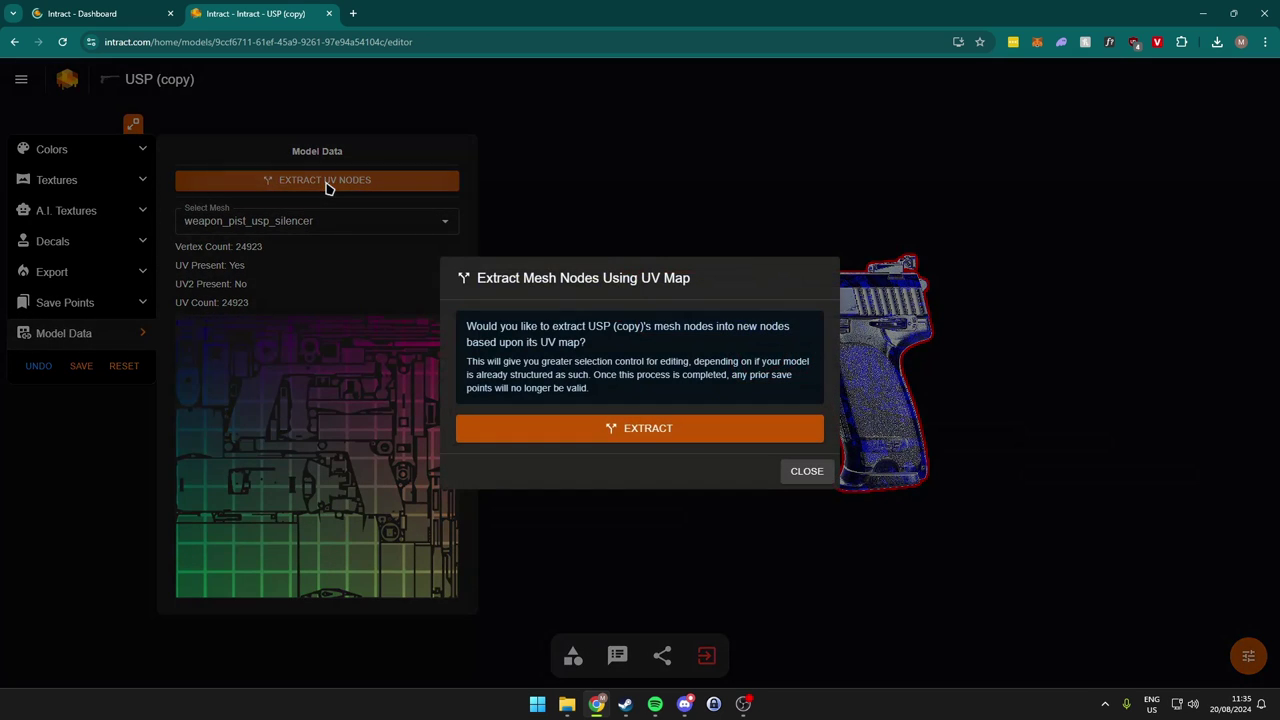
pyautogui.click(611, 432)
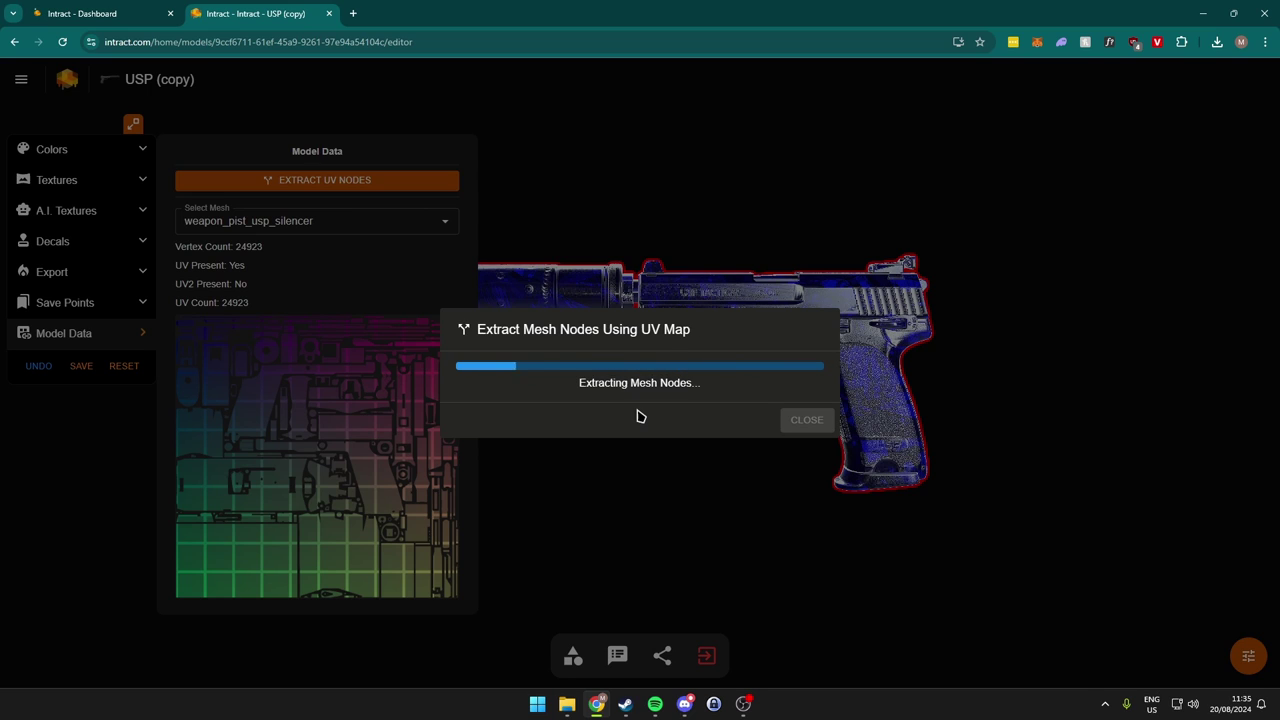
pyautogui.click(170, 13)
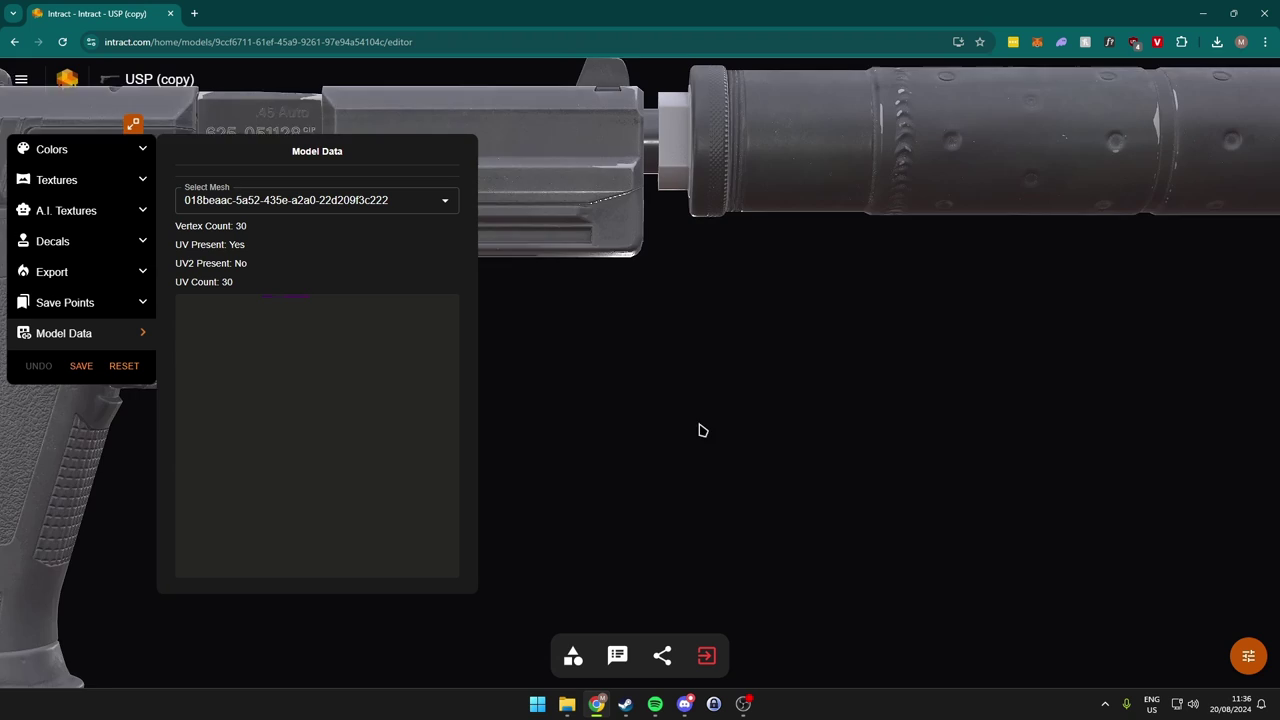
# Step: Examine the whole pistol with its extracted mesh nodes and check its save points
pyautogui.scroll(-5, 690, 400)
pyautogui.moveTo(683, 371); pyautogui.dragTo(943, 406)
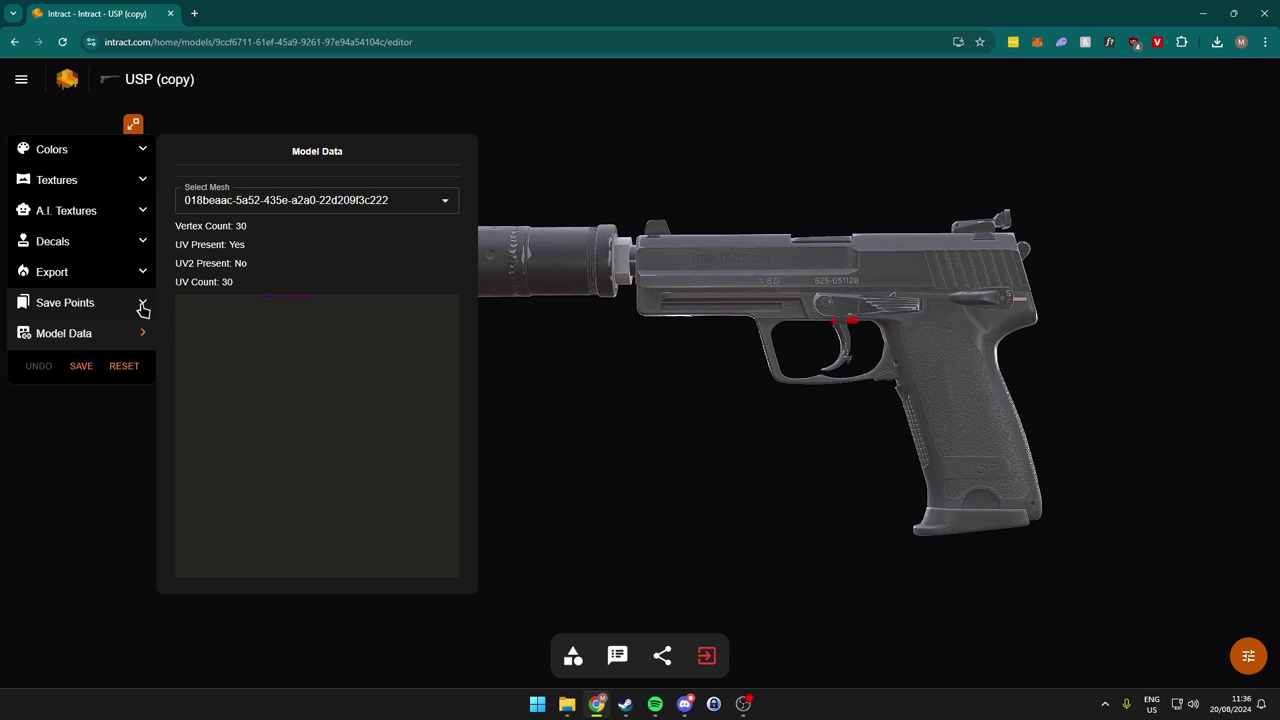
pyautogui.click(141, 305)
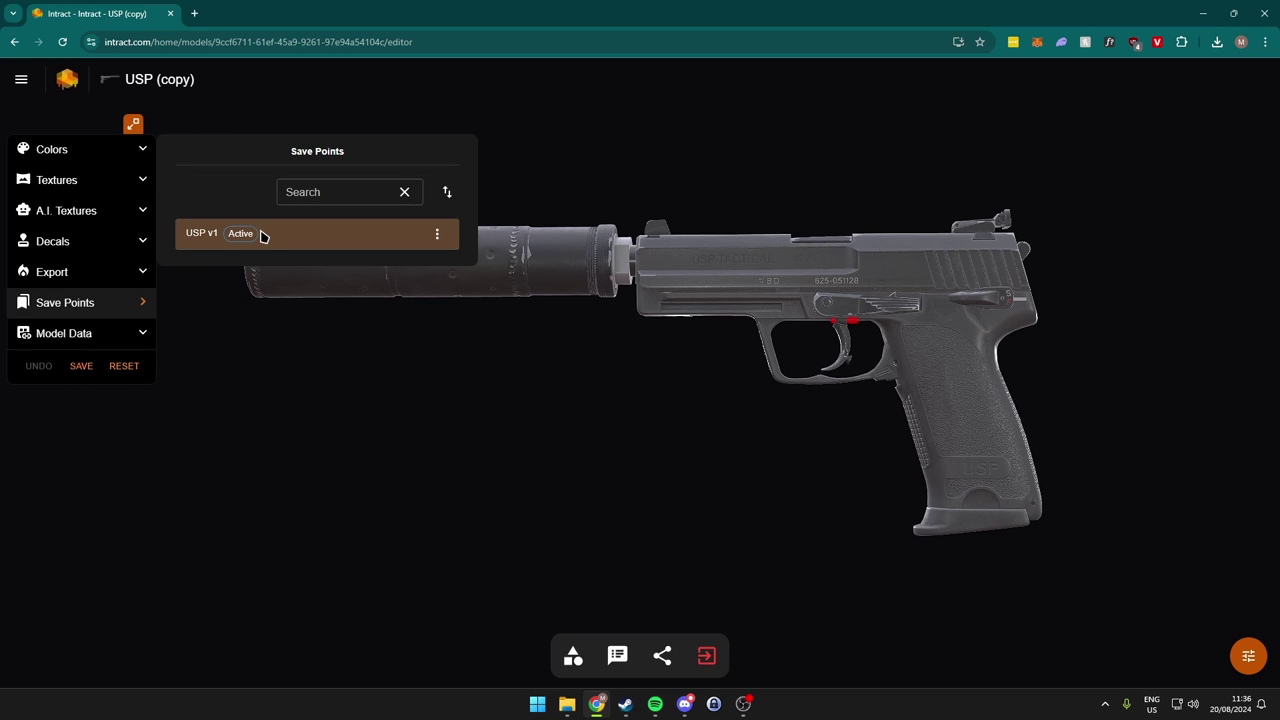
pyautogui.scroll(-2, 594, 419)
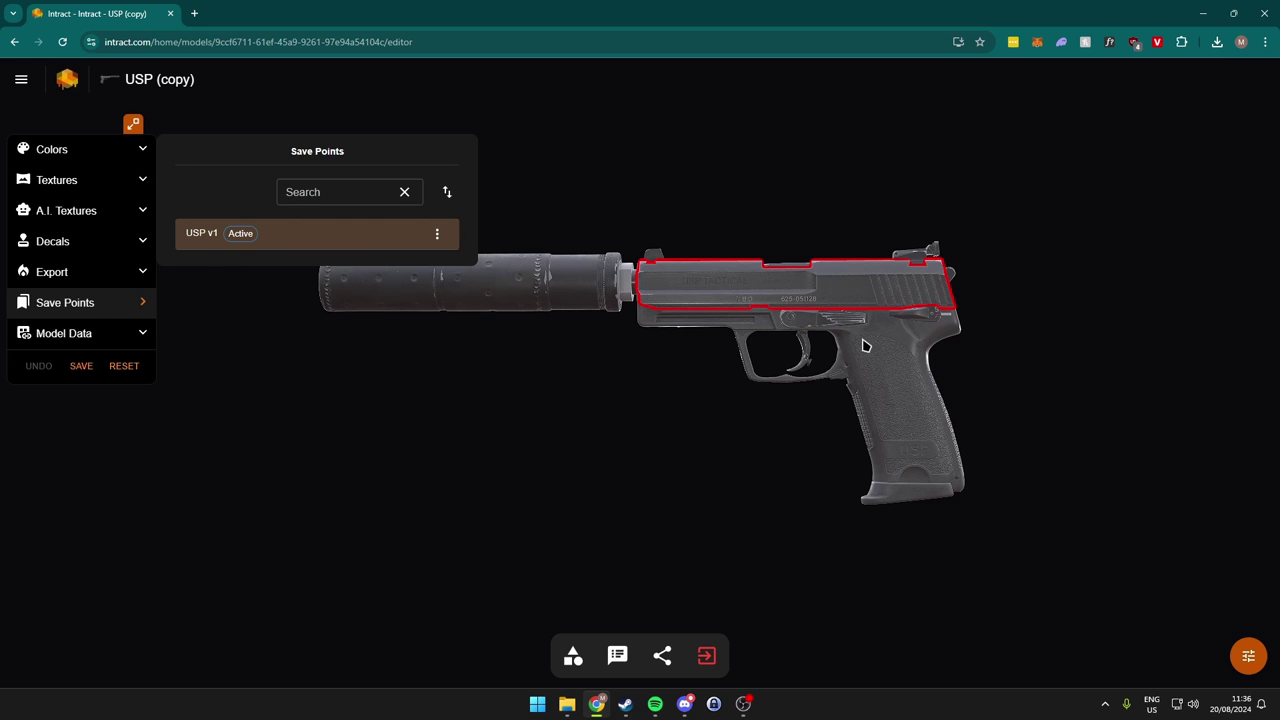
# Step: Select the pistol's slide, frame and grip meshes and apply the blue color to them
pyautogui.moveTo(888, 380); pyautogui.dragTo(601, 371)
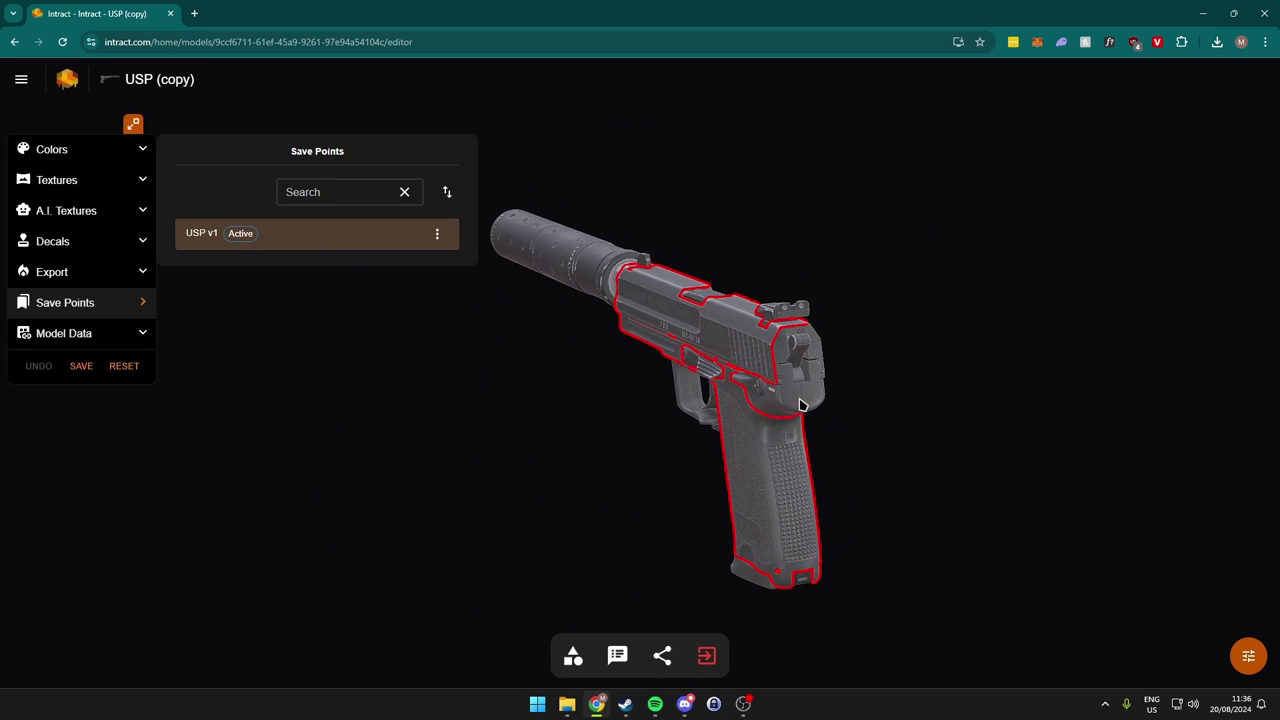
pyautogui.moveTo(714, 449); pyautogui.dragTo(789, 443)
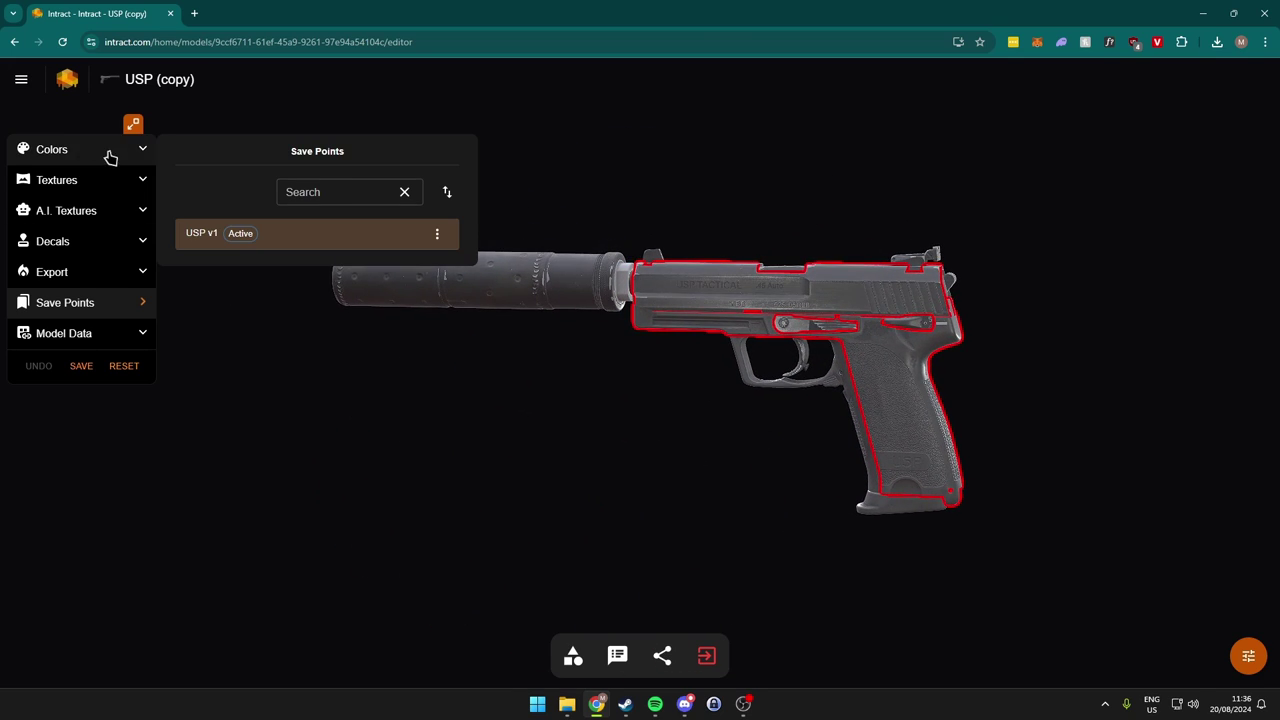
pyautogui.click(143, 155)
pyautogui.click(308, 250)
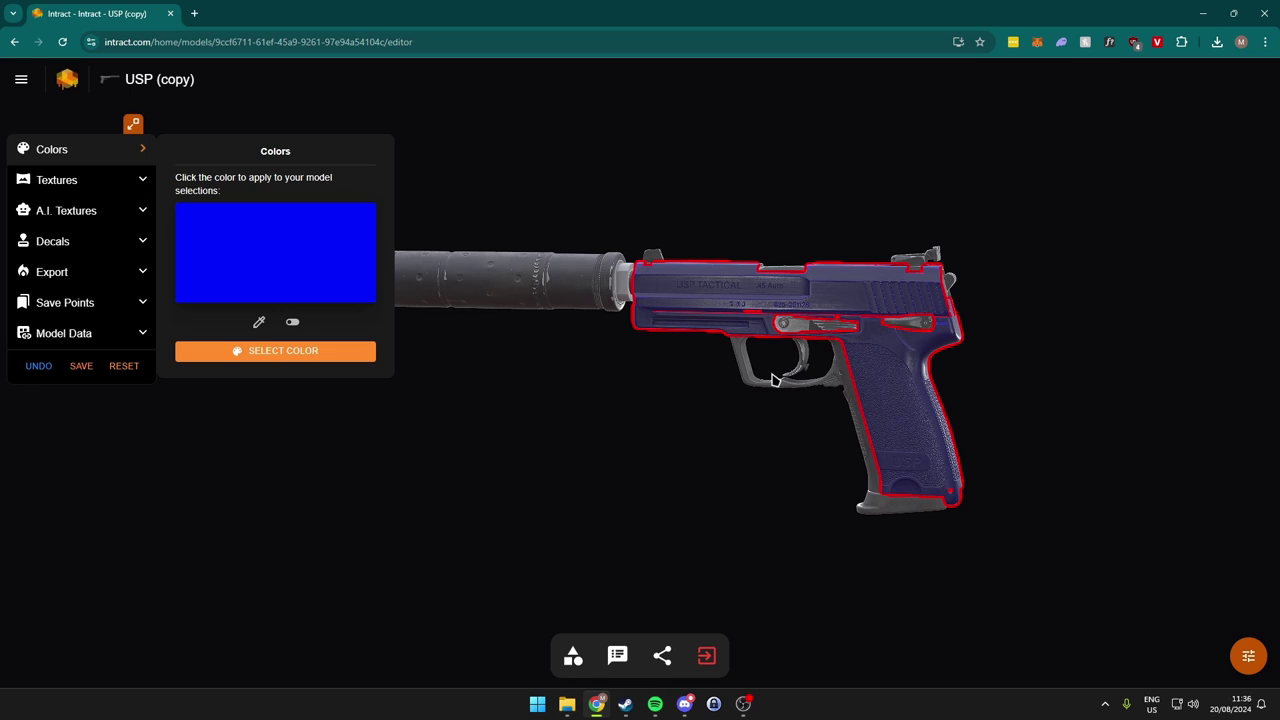
# Step: Apply the texture-1545362 triangle pattern from the texture library to the selected slide, frame and grip
pyautogui.click(80, 182)
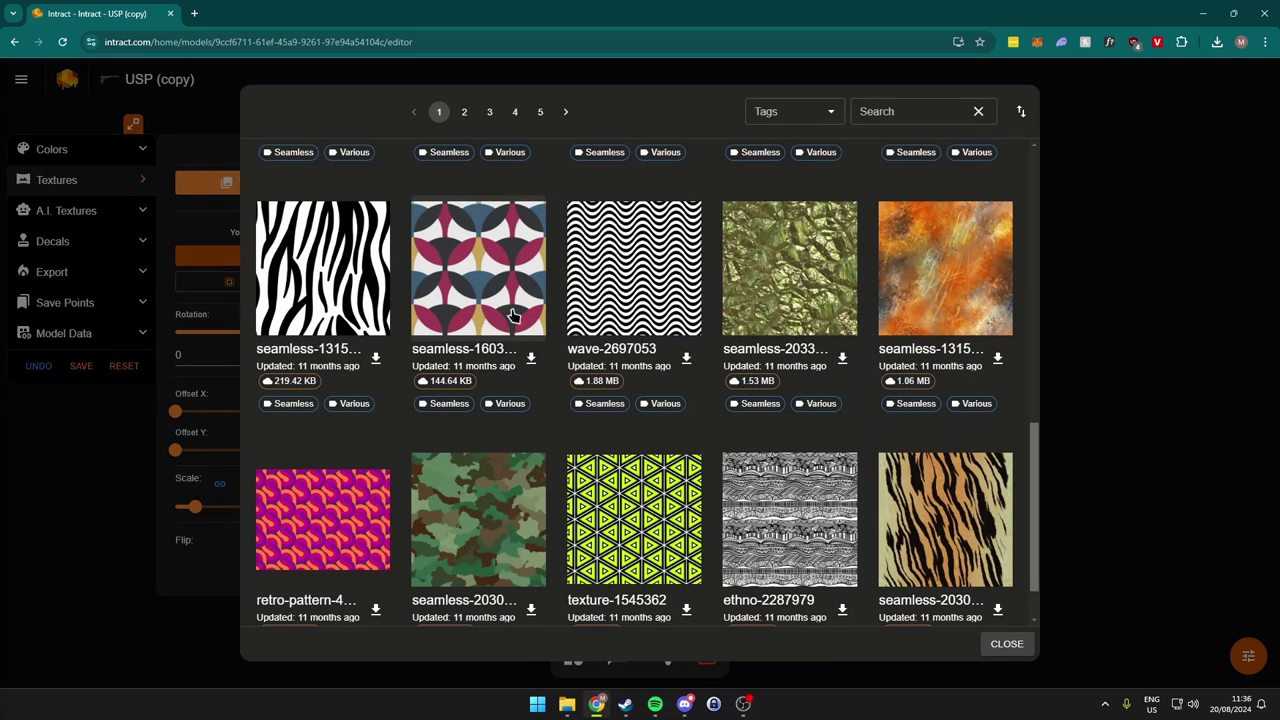
pyautogui.click(640, 515)
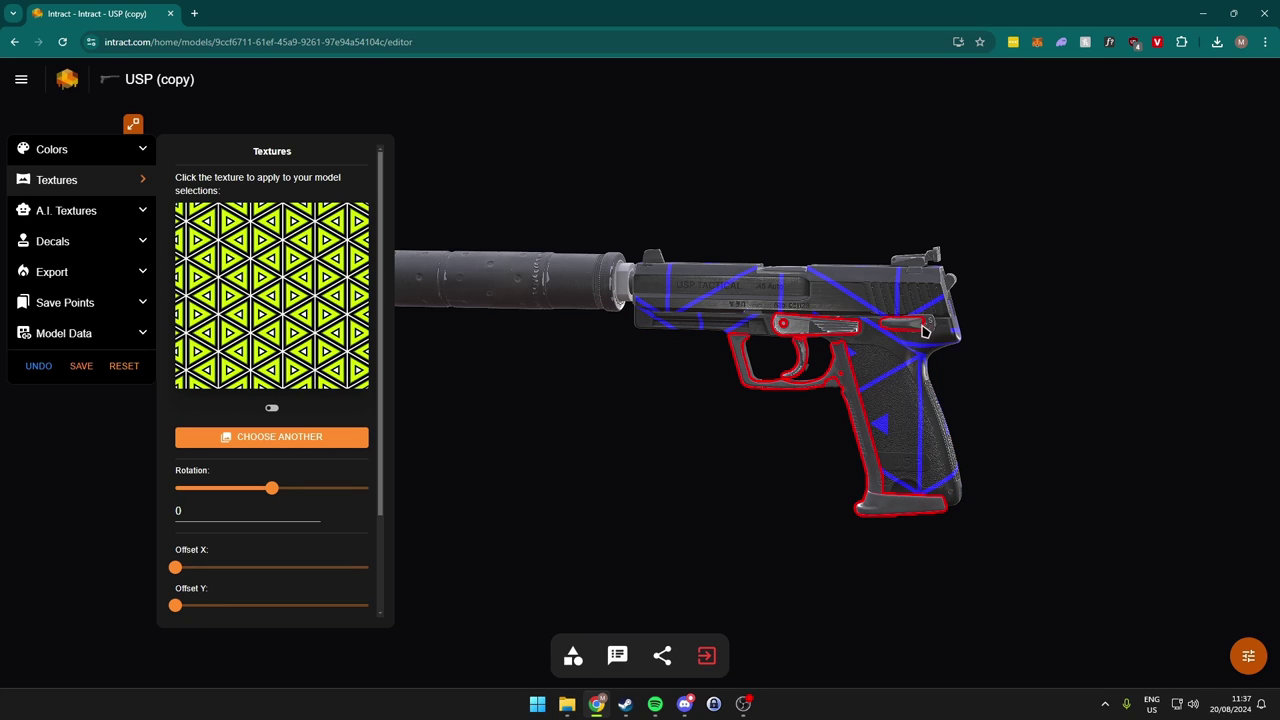
# Step: Set the color to red (RGB 255, 0, 0) and apply it to the selected trigger, trigger guard, magazine and lever meshes
pyautogui.click(63, 151)
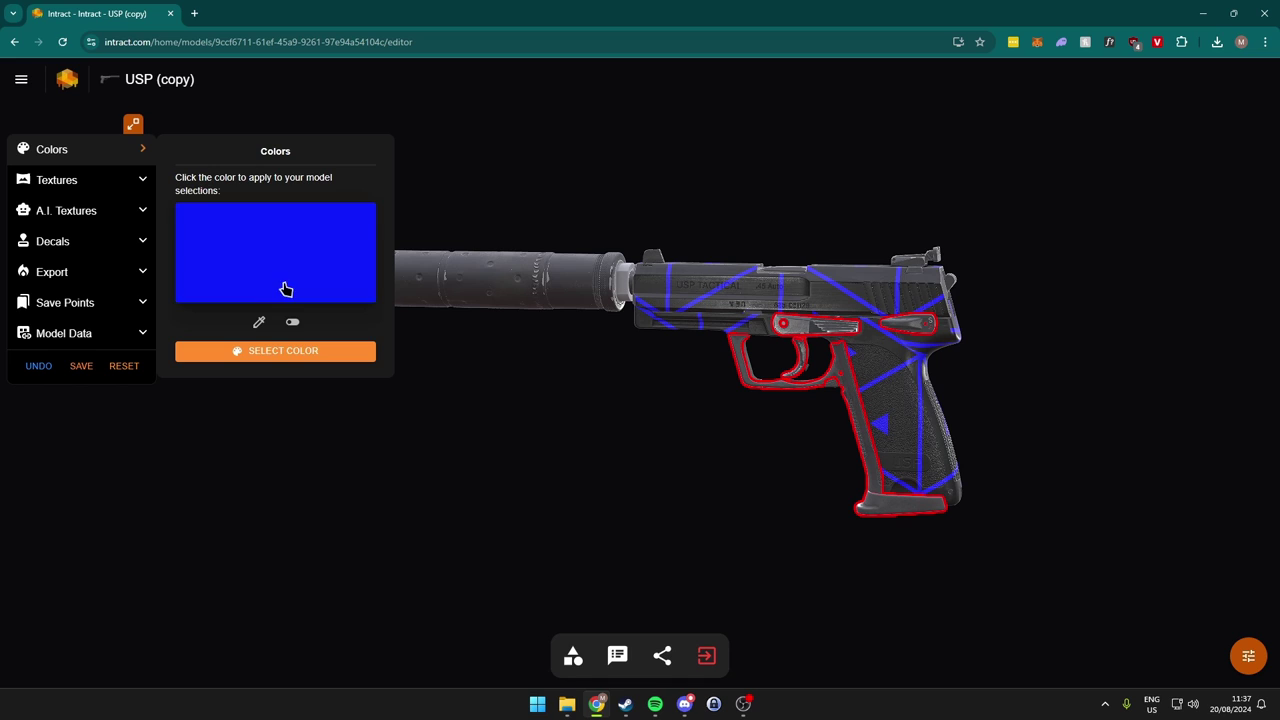
pyautogui.click(282, 350)
pyautogui.moveTo(280, 468); pyautogui.dragTo(230, 466)
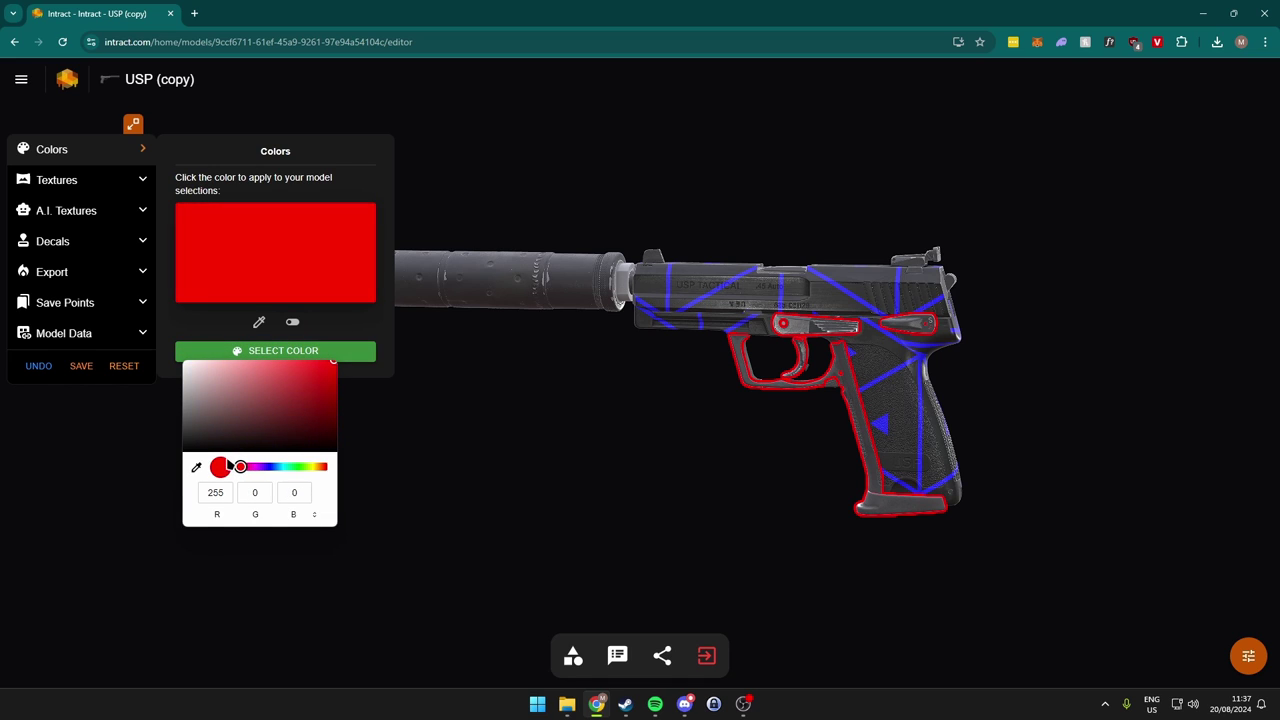
pyautogui.click(278, 240)
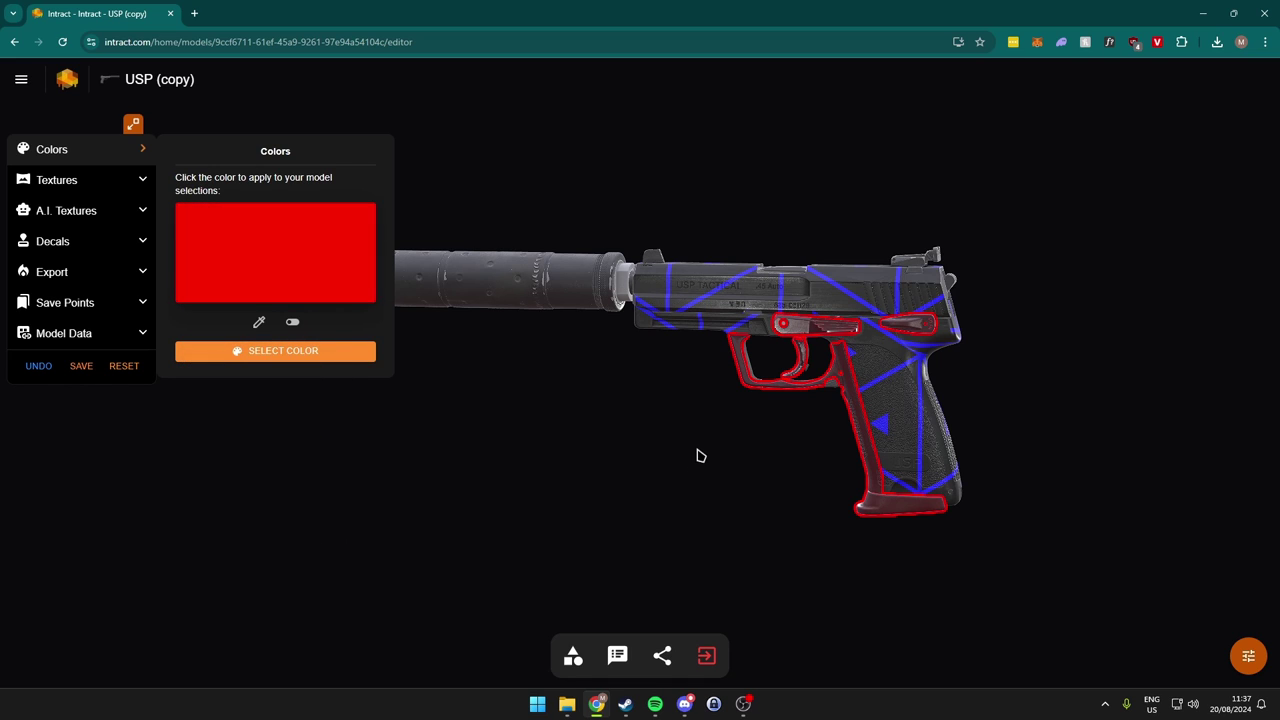
# Step: Place five copies of the green monster decal side by side along the silencer, on the side with the USP Tactical marking
pyautogui.moveTo(814, 423); pyautogui.dragTo(491, 420)
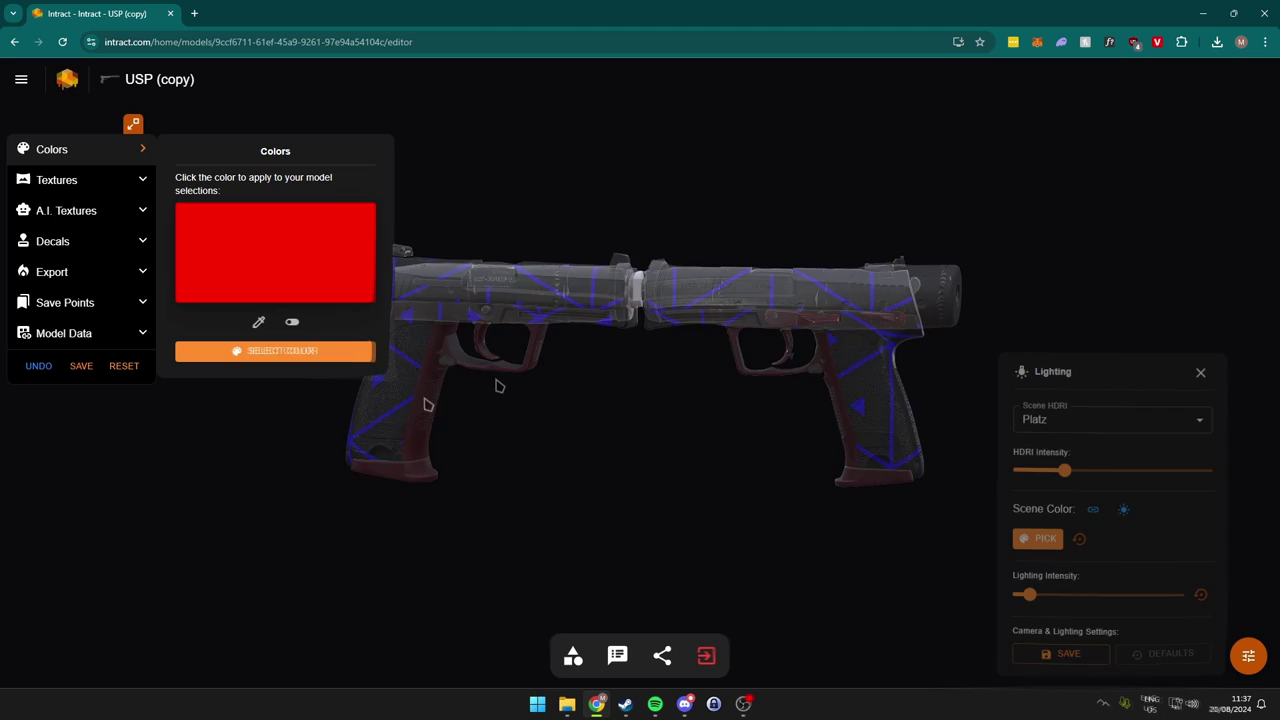
pyautogui.click(52, 241)
pyautogui.click(285, 295)
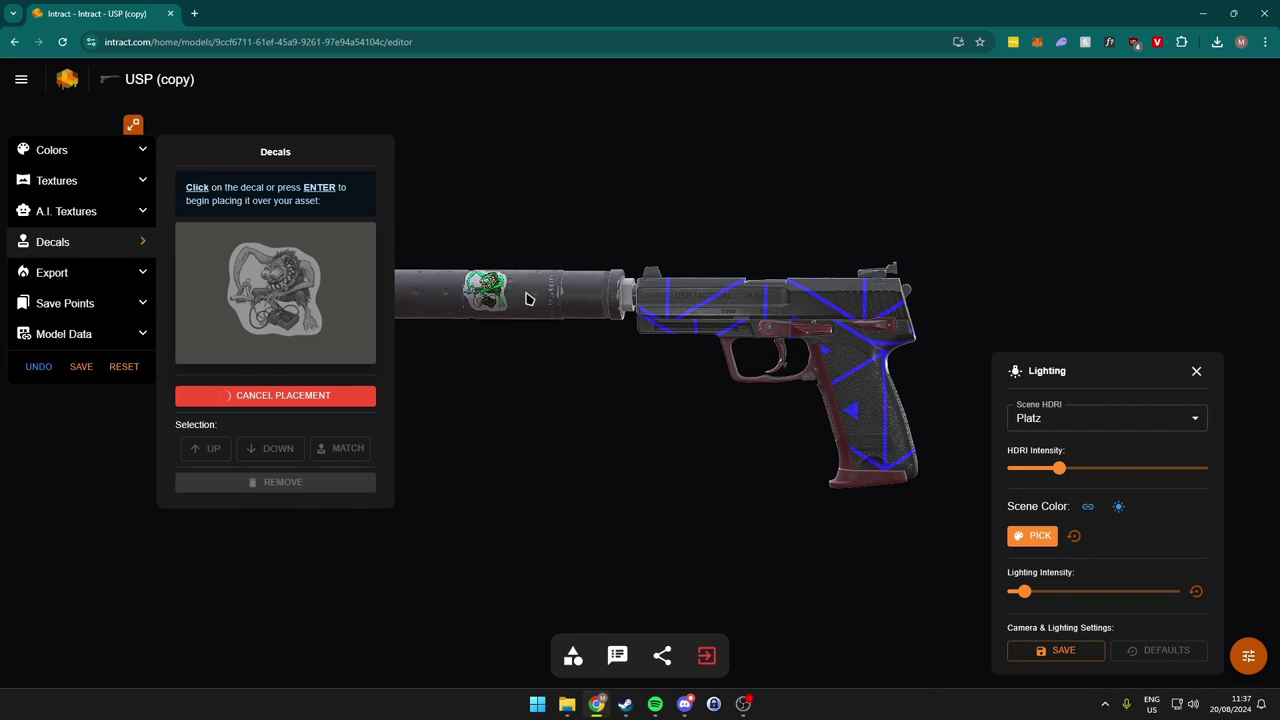
pyautogui.click(472, 300)
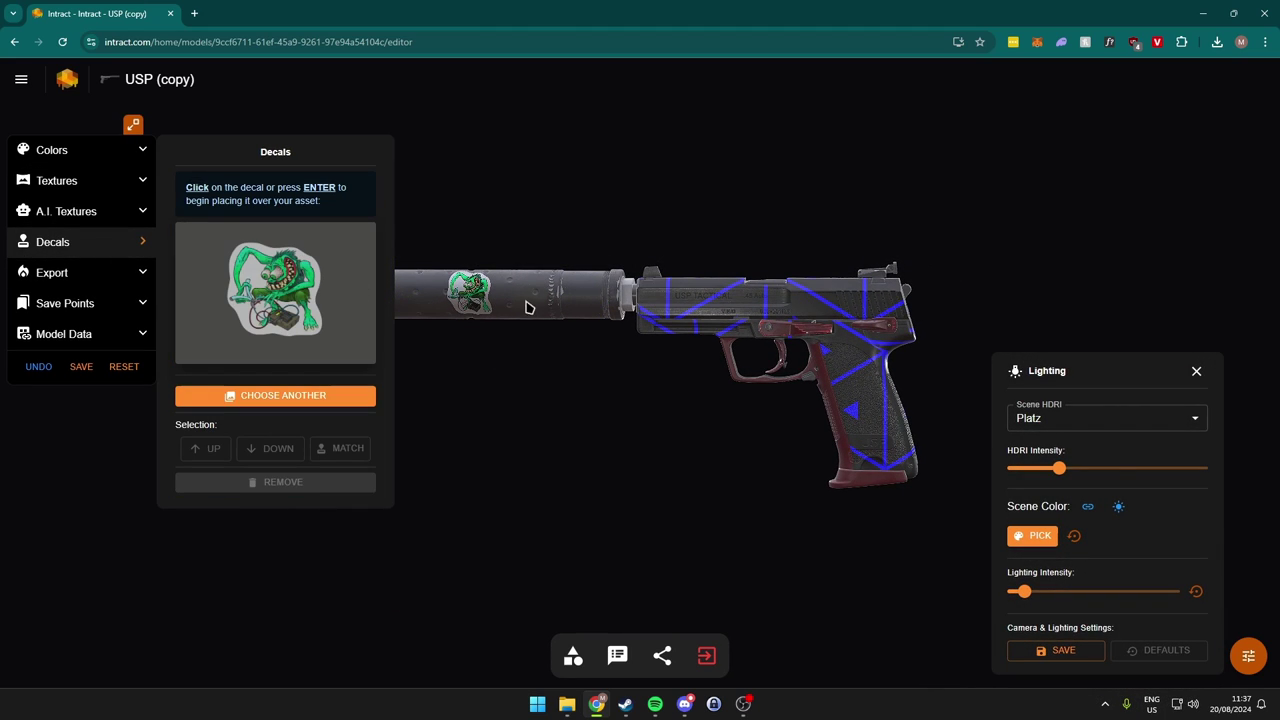
pyautogui.click(265, 297)
pyautogui.click(278, 296)
pyautogui.click(290, 296)
pyautogui.click(303, 295)
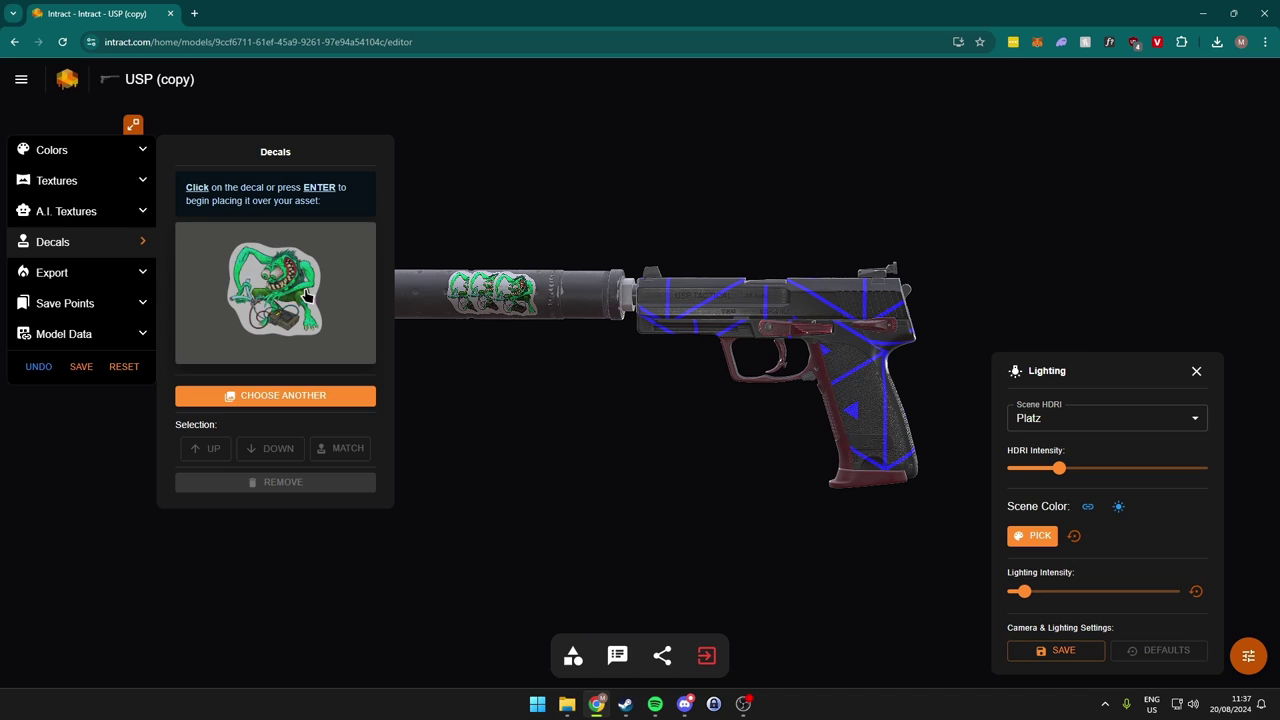
pyautogui.click(305, 295)
pyautogui.click(545, 290)
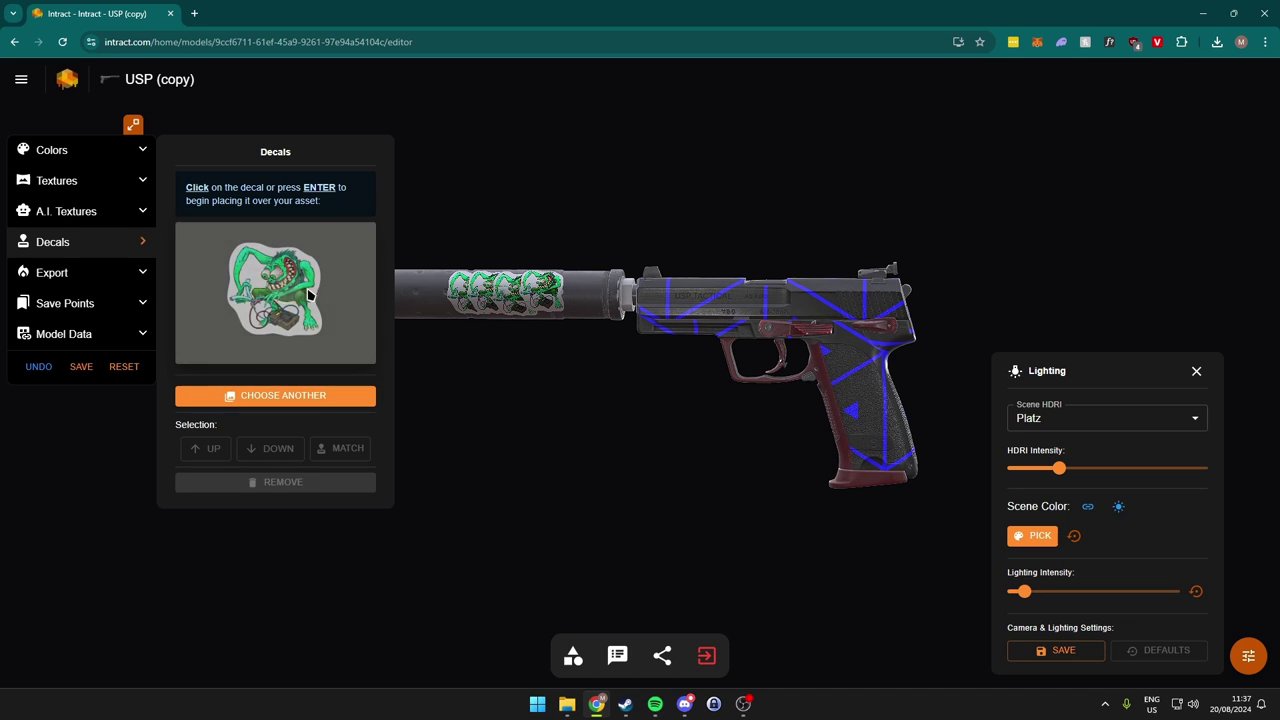
pyautogui.click(310, 293)
pyautogui.click(580, 290)
pyautogui.moveTo(554, 420); pyautogui.dragTo(663, 410)
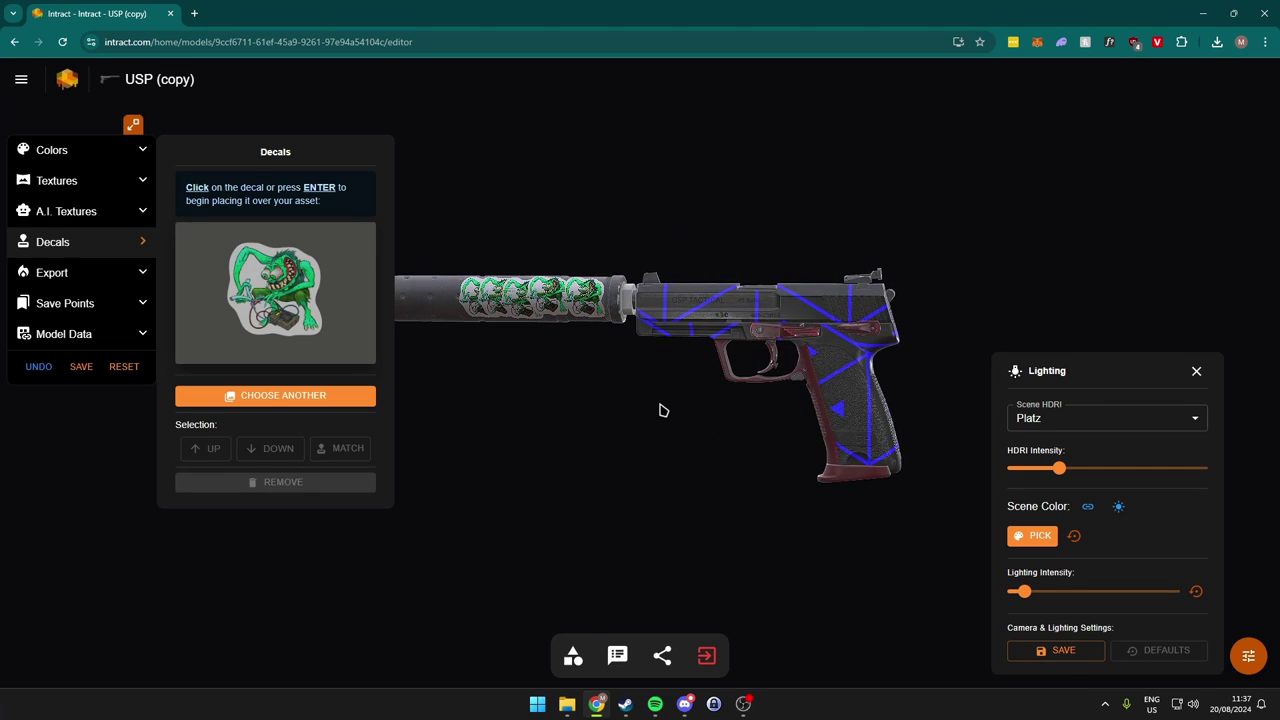
# Step: Export the design as USP v1 and download its texture in TGA format
pyautogui.click(98, 275)
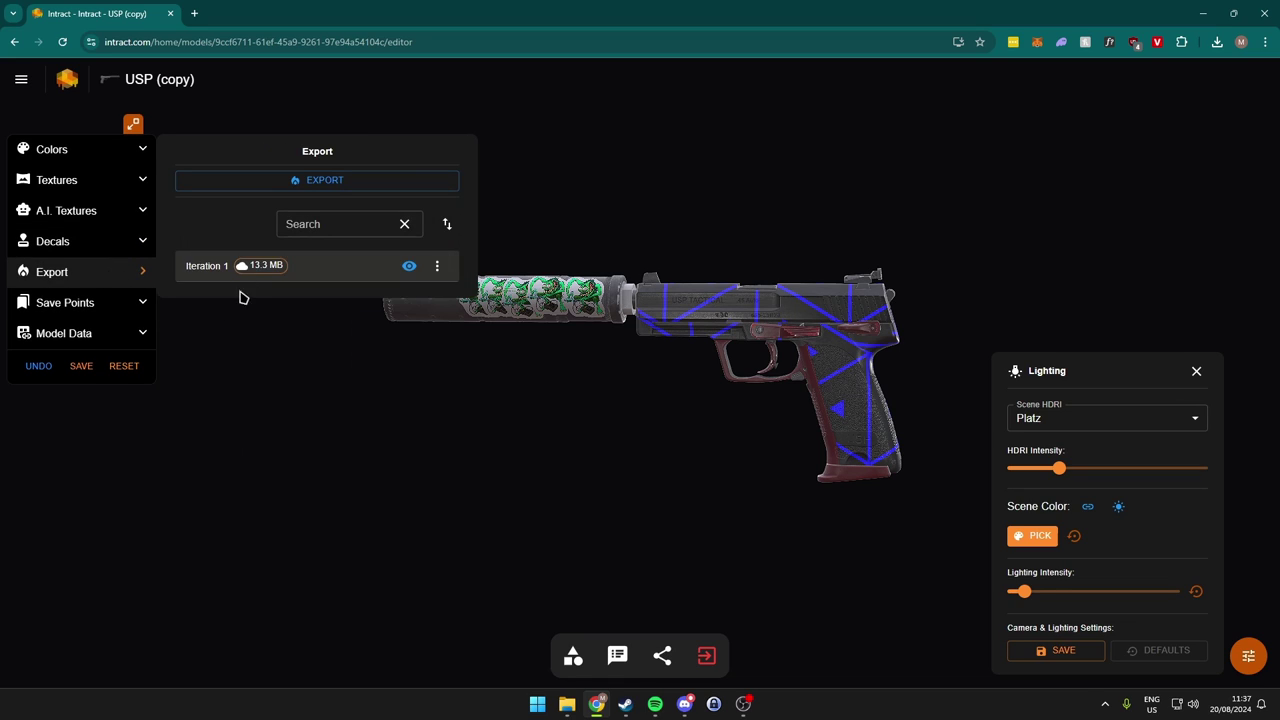
pyautogui.click(316, 185)
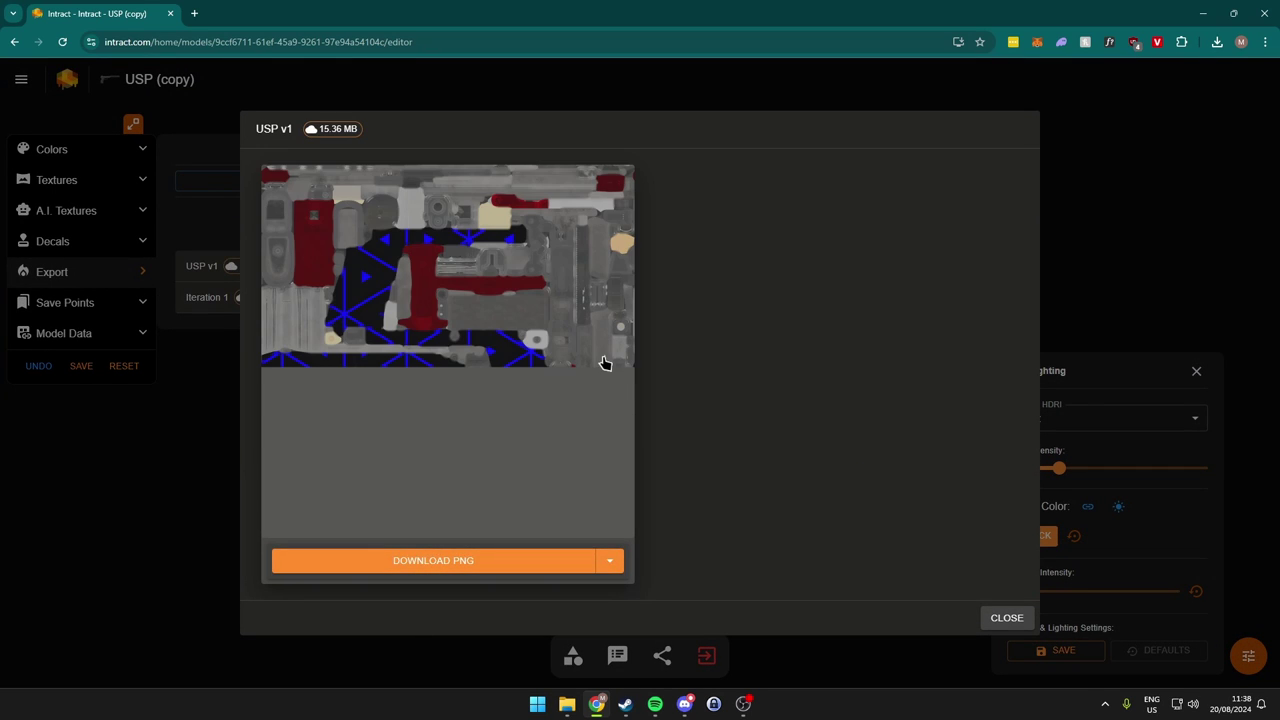
pyautogui.click(609, 562)
pyautogui.click(608, 510)
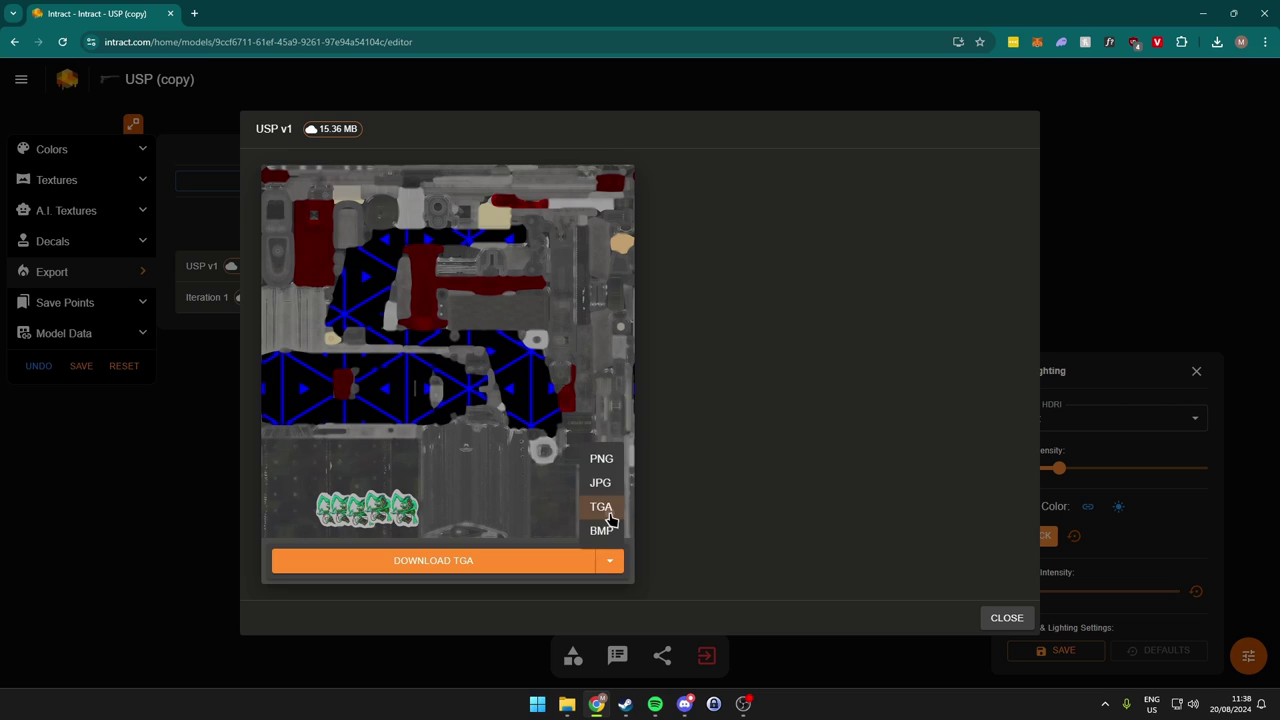
pyautogui.click(372, 566)
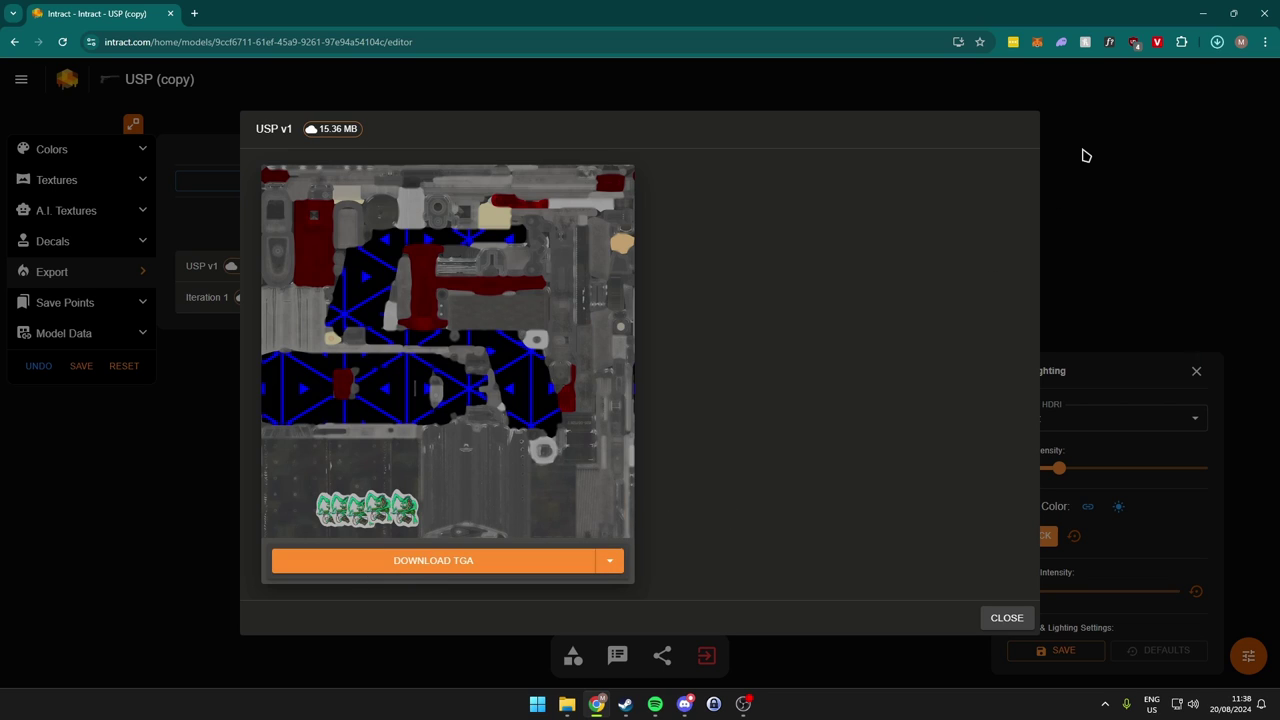
# Step: Copy the downloaded TGA texture into the paintkits folder and rename it usp_v2.tga
pyautogui.moveTo(1081, 90)
pyautogui.mouseDown()
pyautogui.moveTo(763, 374)
pyautogui.moveTo(388, 243)
pyautogui.mouseUp()
pyautogui.hotkey('alt', 'Tab')
pyautogui.hotkey('alt', 'Tab')
pyautogui.click(294, 174)
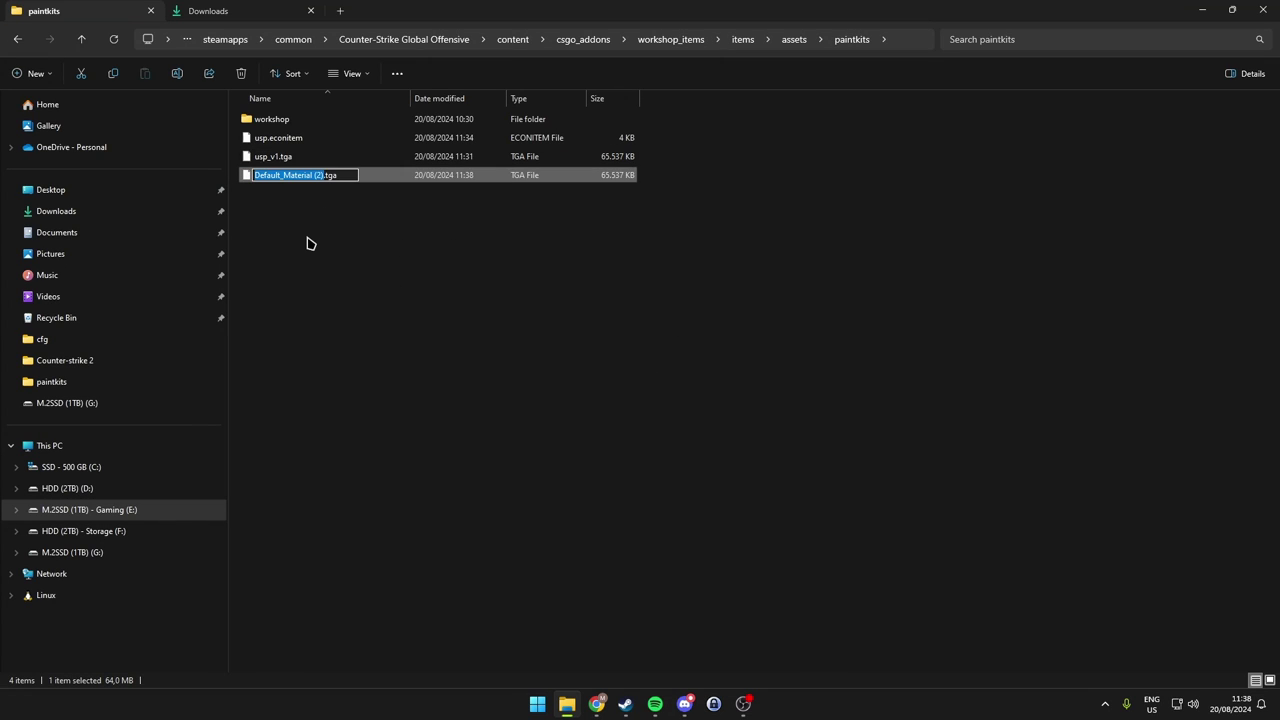
pyautogui.write('usp_v2')
pyautogui.press('Return')
pyautogui.click(339, 233)
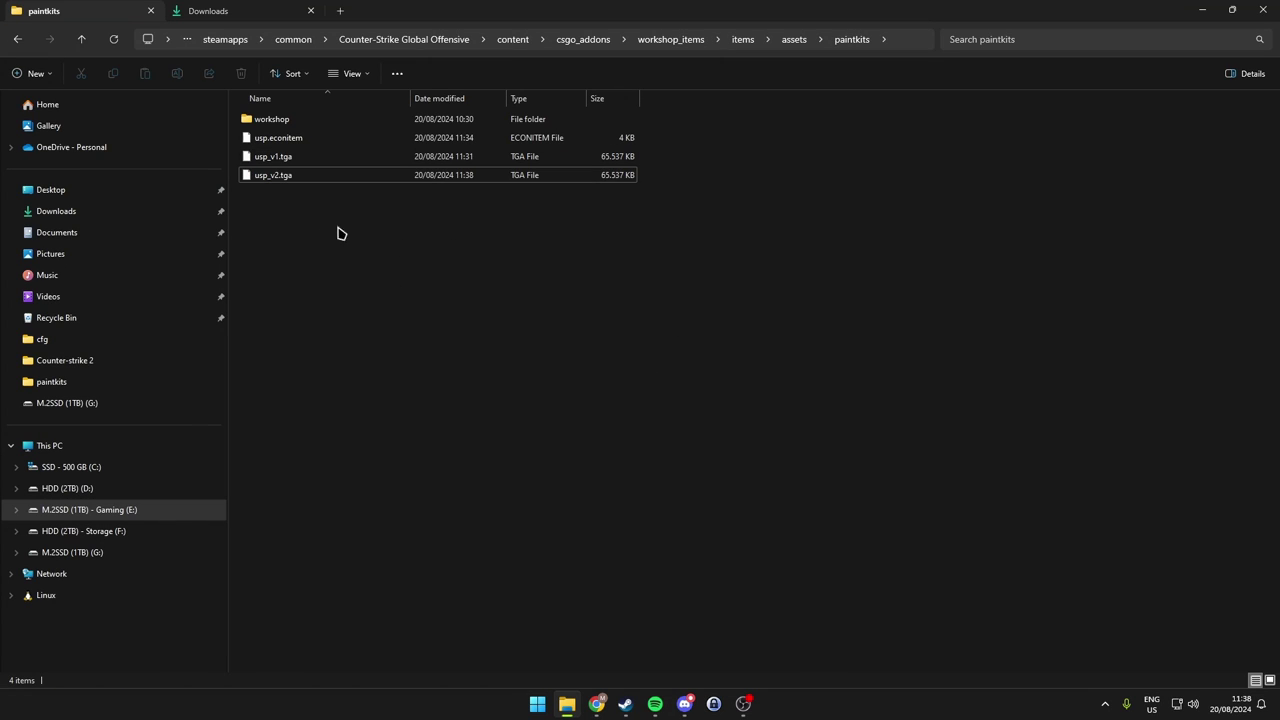
# Step: Launch the Counter-Strike 2 Workshop Item Editor from Steam and open the usp Gunsmith paint kit
pyautogui.click(625, 703)
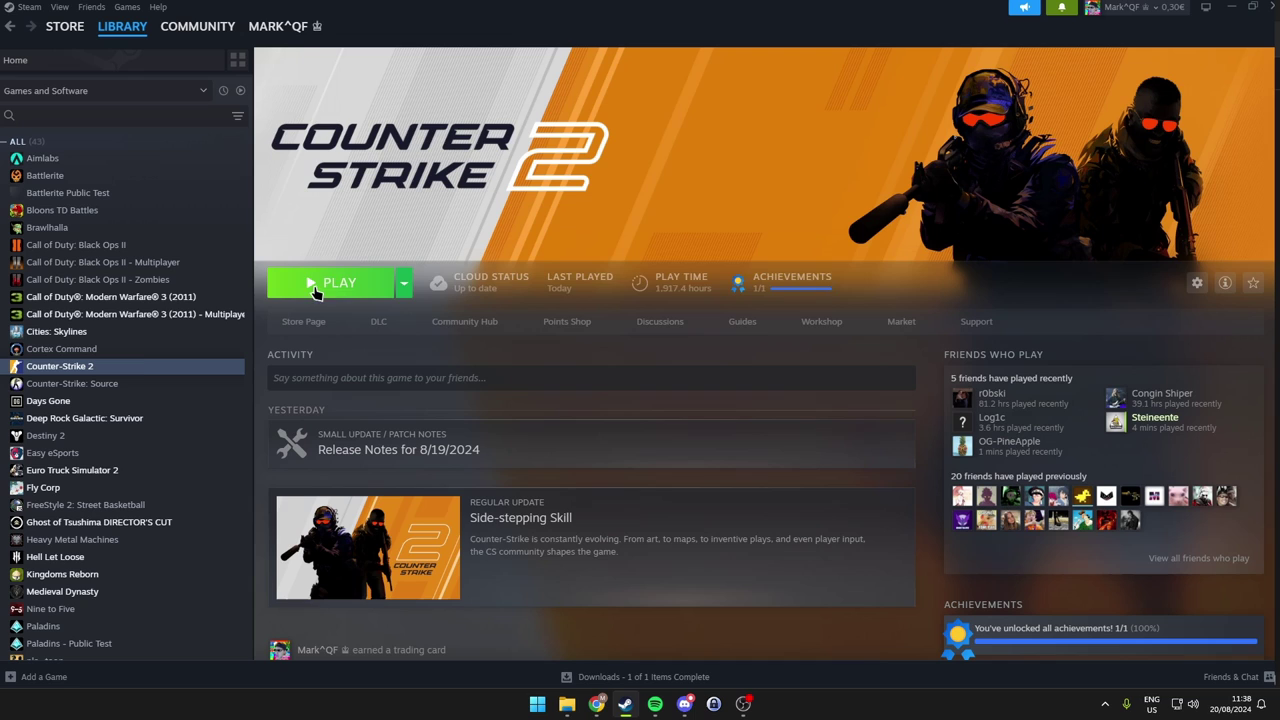
pyautogui.click(314, 281)
pyautogui.click(670, 465)
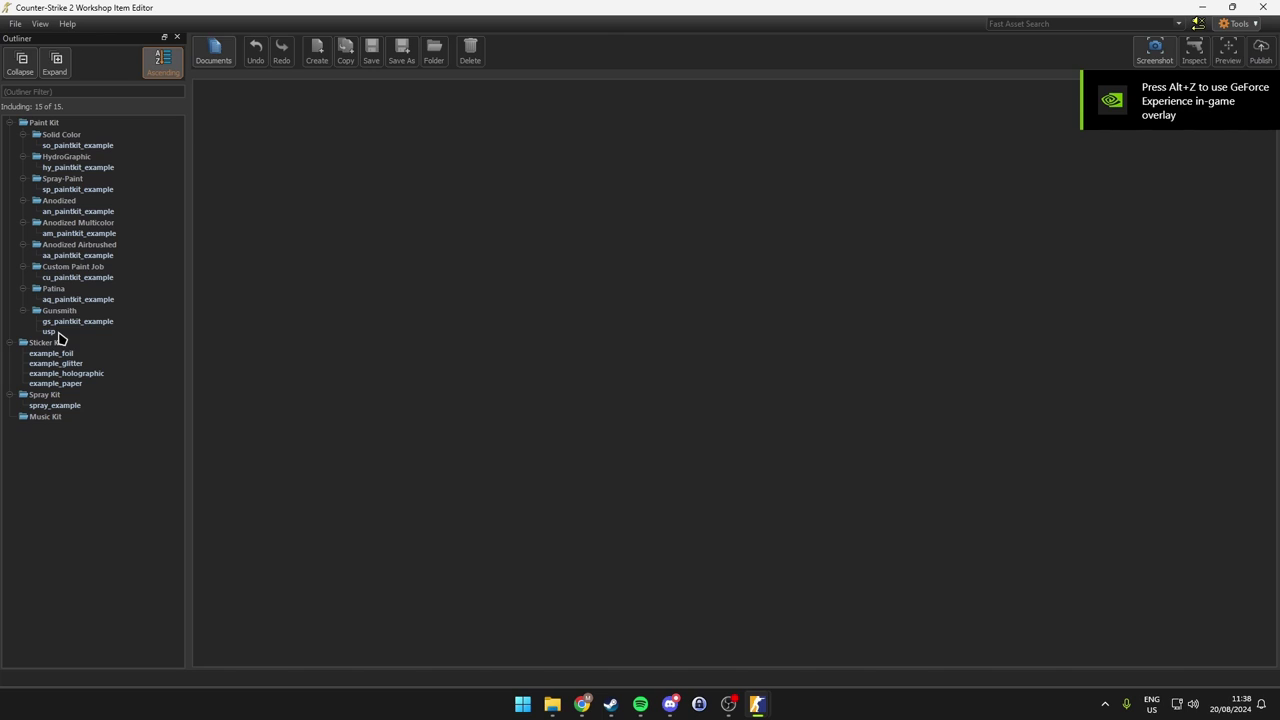
pyautogui.doubleClick(49, 331)
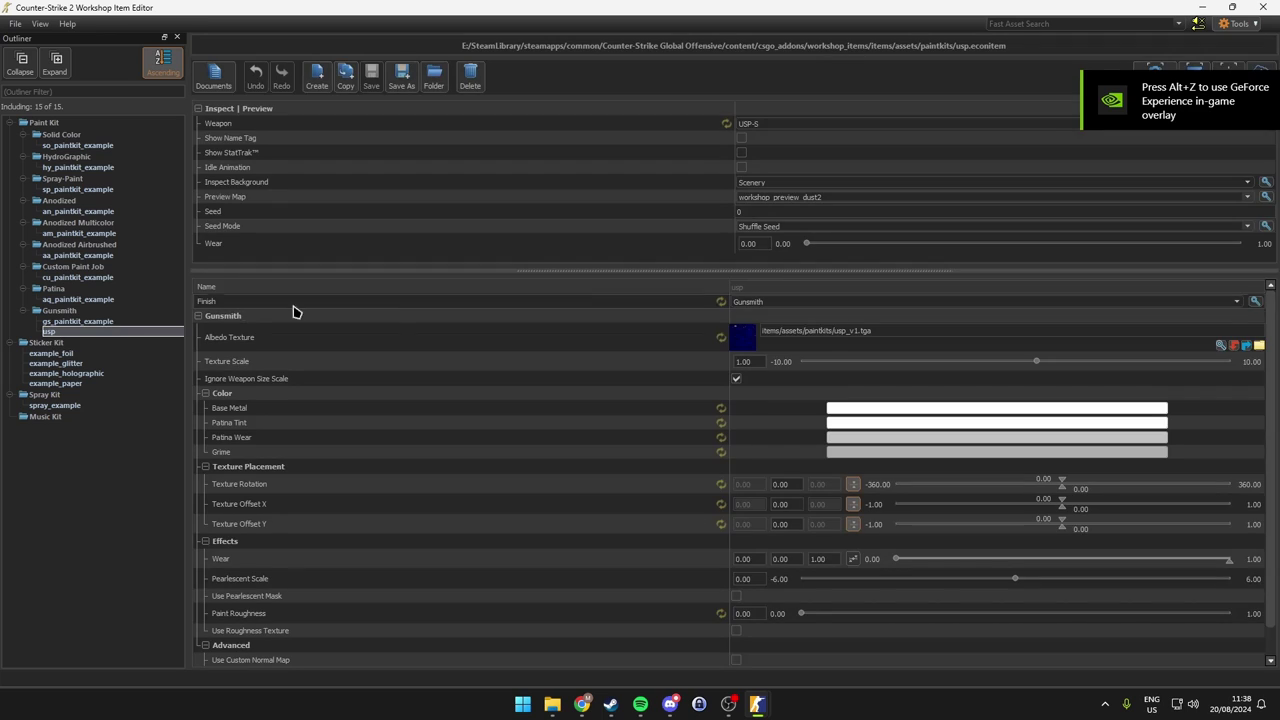
# Step: Set the paint kit's albedo texture to items/assets/paintkits/usp_v2.tga and save the item
pyautogui.click(857, 330)
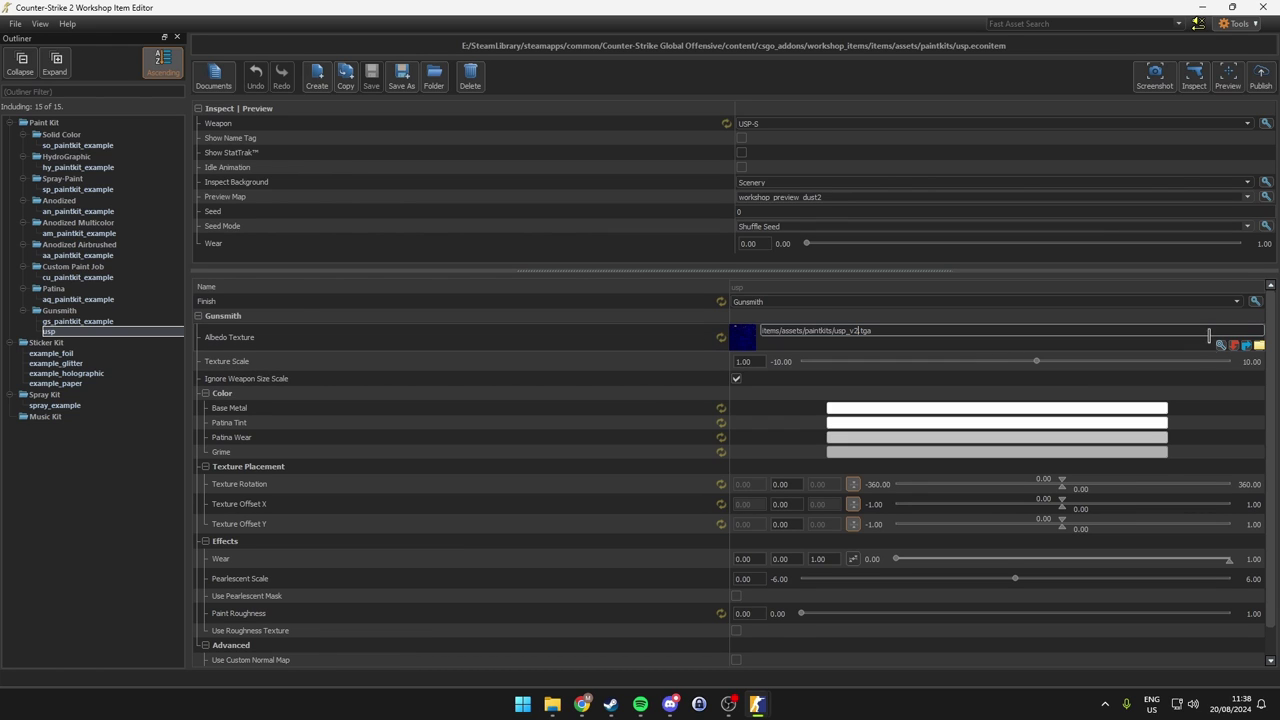
pyautogui.click(1221, 345)
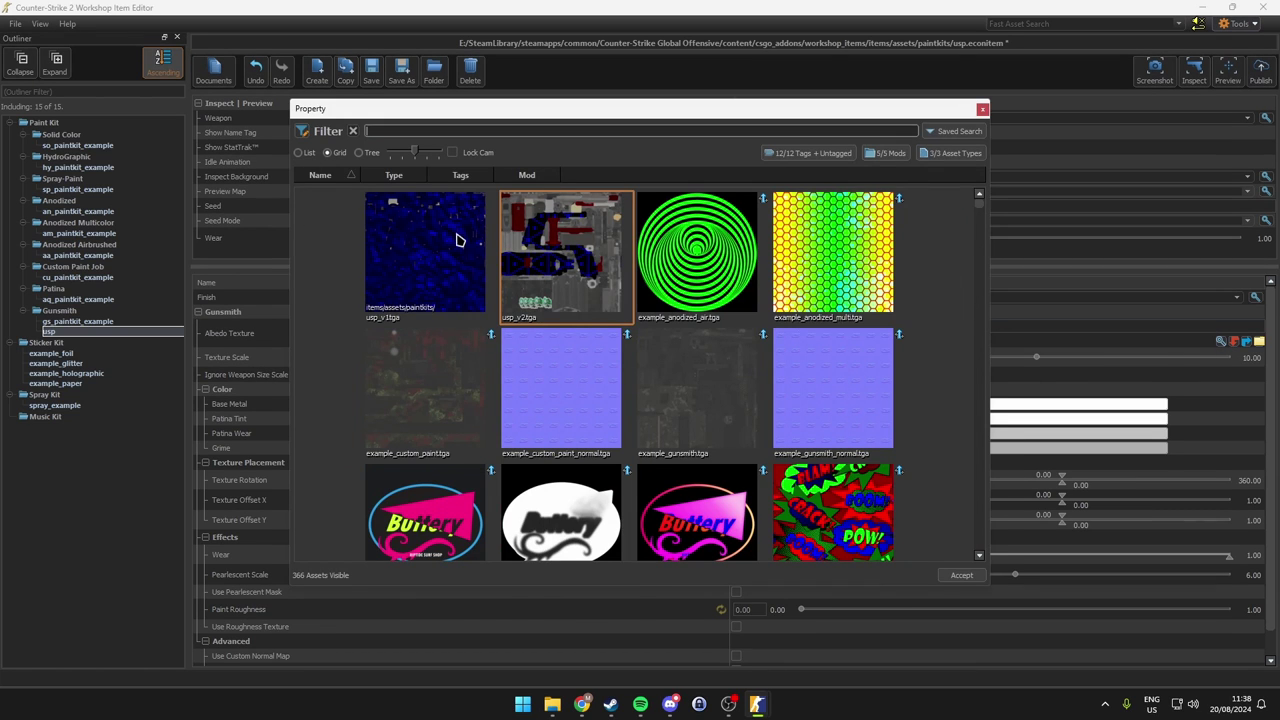
pyautogui.doubleClick(565, 262)
pyautogui.hotkey('ctrl', 's')
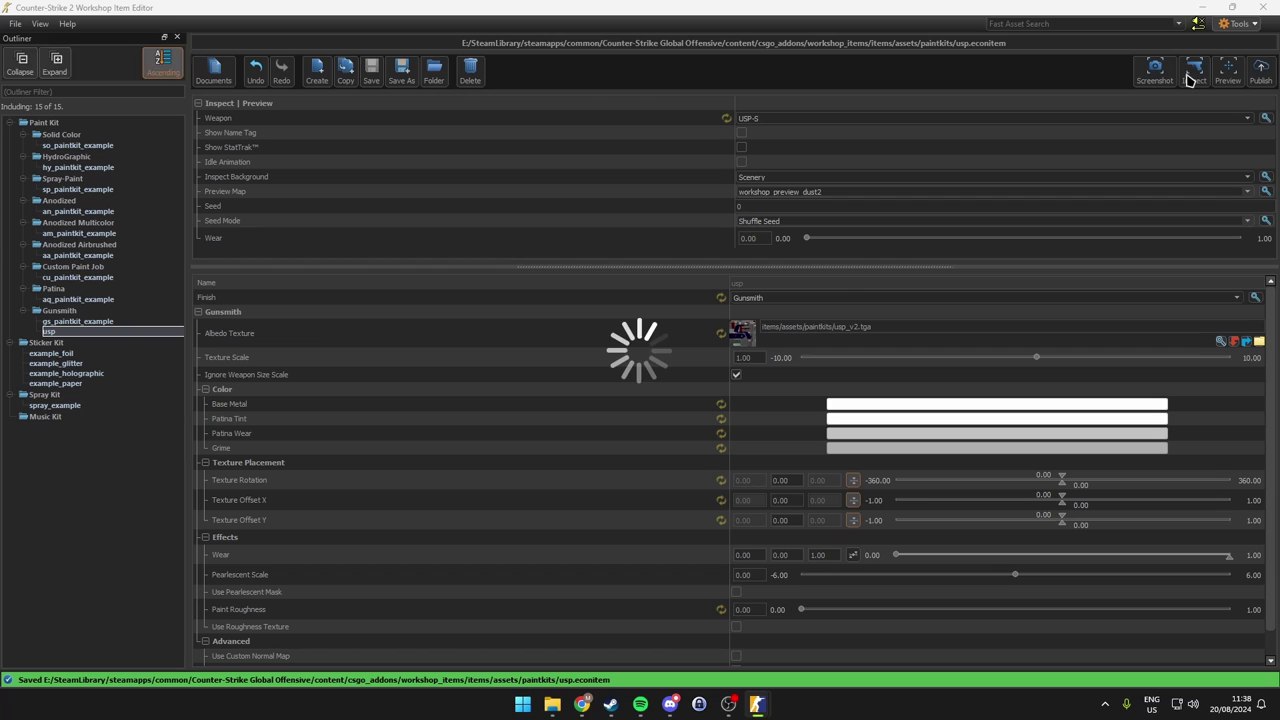
# Step: Switch to the Counter-Strike 2 window and inspect the redesigned USP-S skin from several angles
pyautogui.moveTo(760, 706)
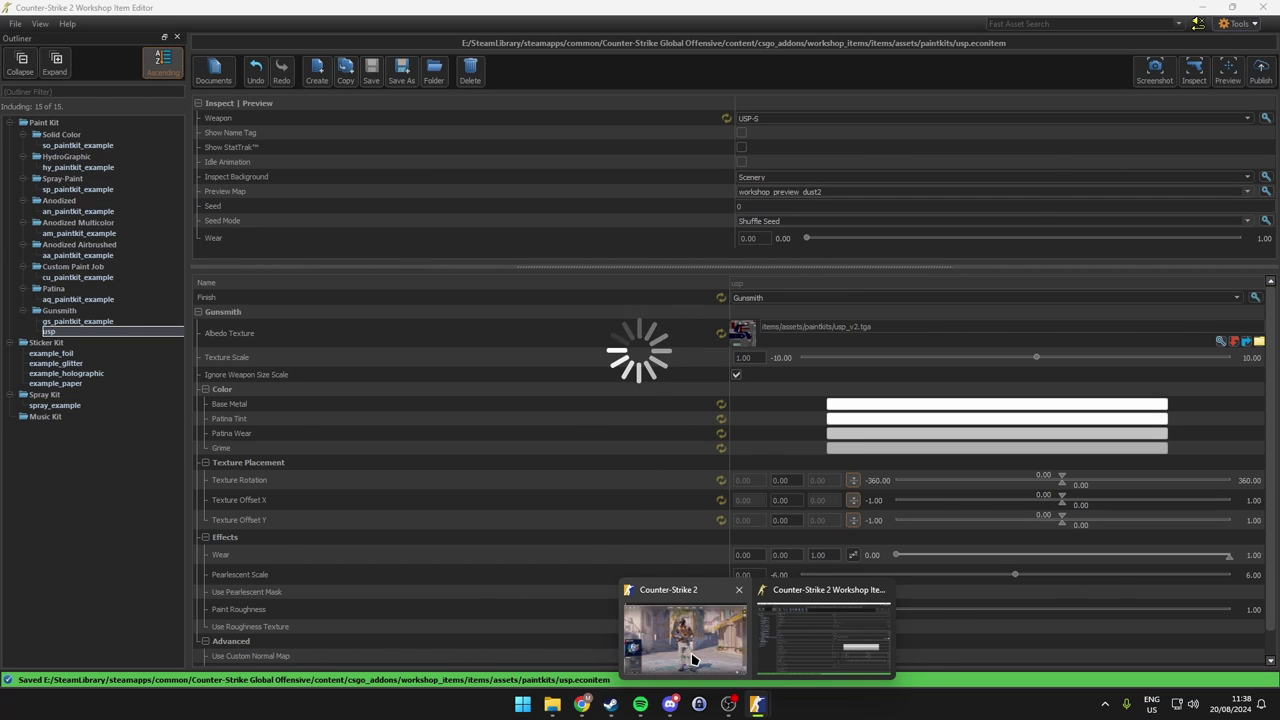
pyautogui.click(632, 662)
pyautogui.hotkey('alt', 'Tab')
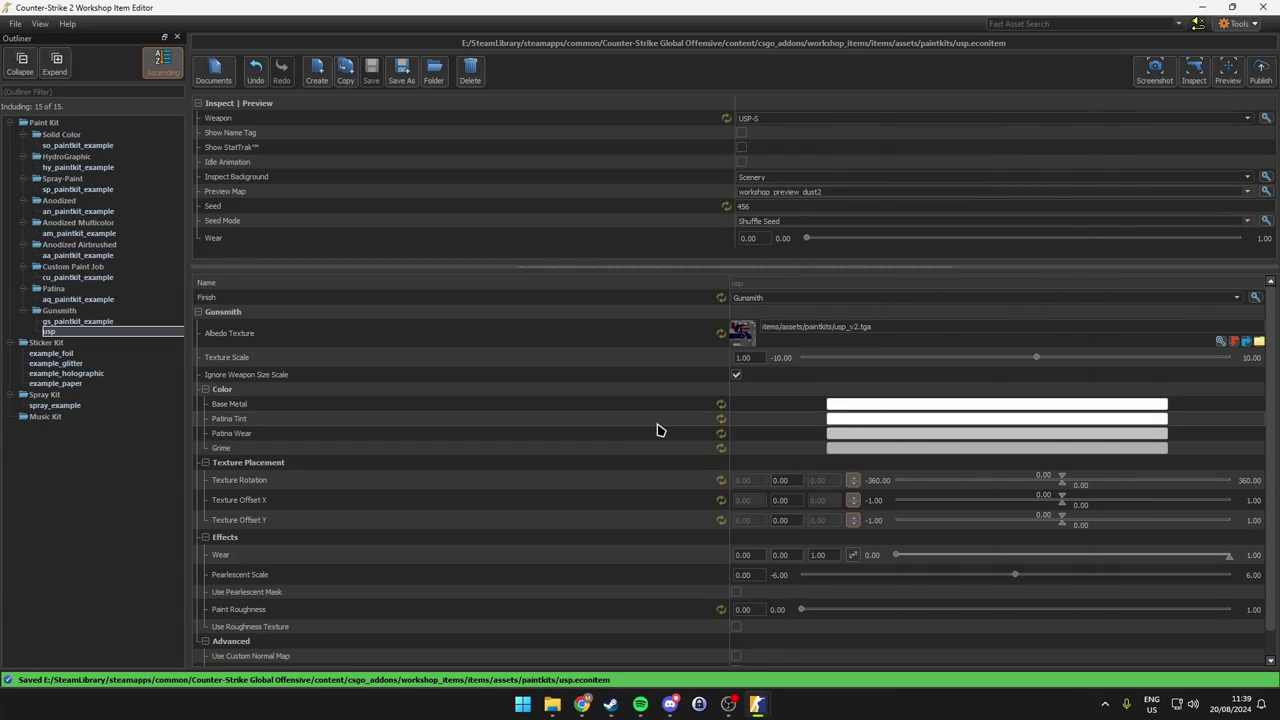
pyautogui.hotkey('alt', 'Tab')
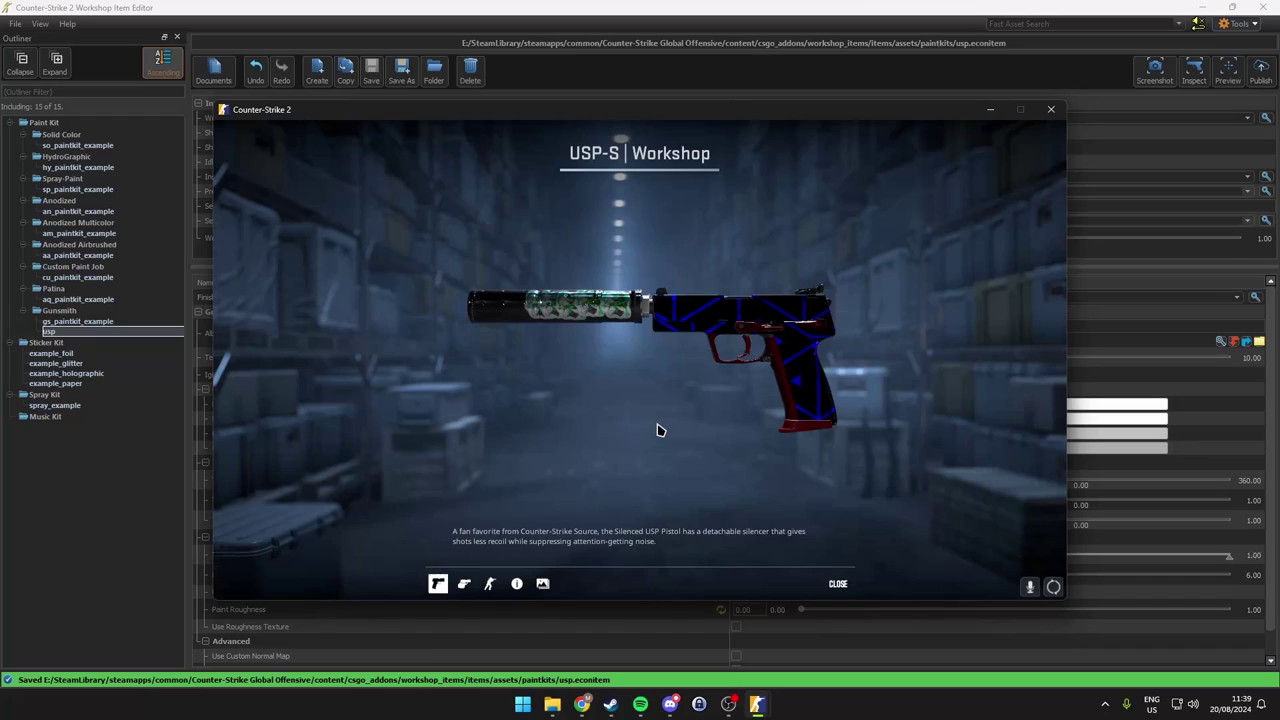
pyautogui.moveTo(653, 386); pyautogui.dragTo(604, 418)
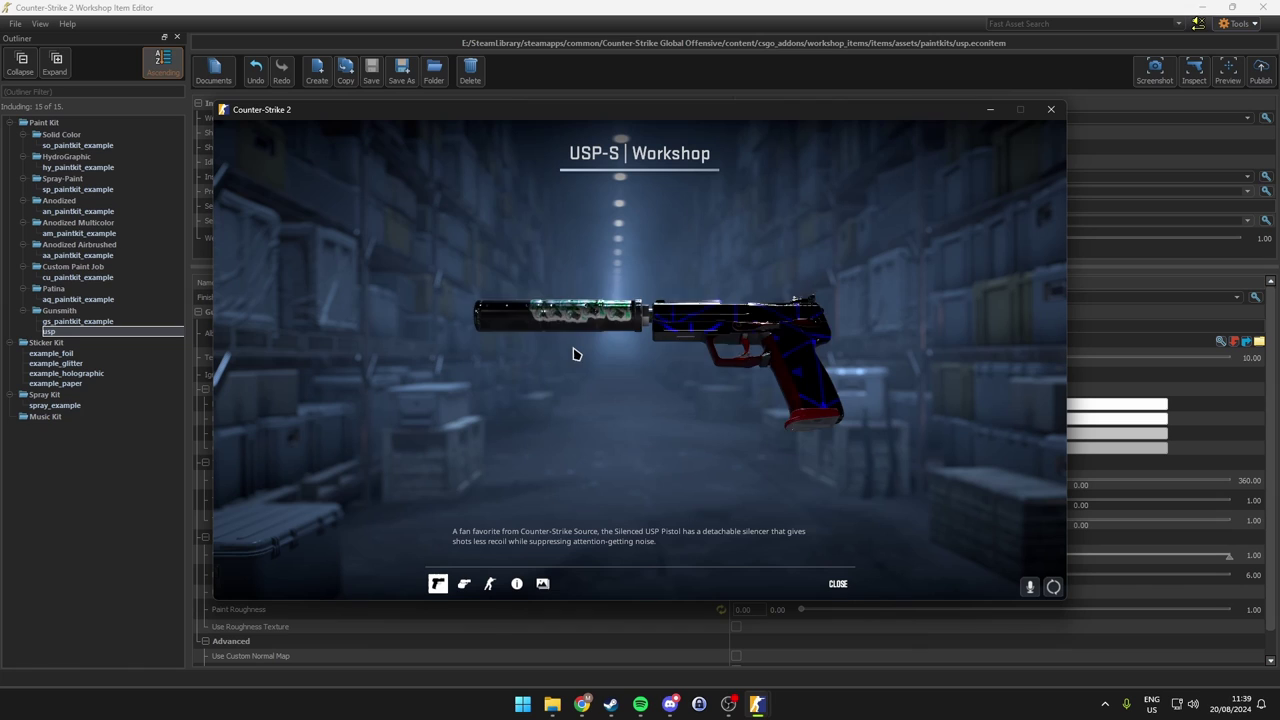
pyautogui.moveTo(604, 370); pyautogui.dragTo(1011, 346)
pyautogui.moveTo(530, 398); pyautogui.dragTo(658, 342)
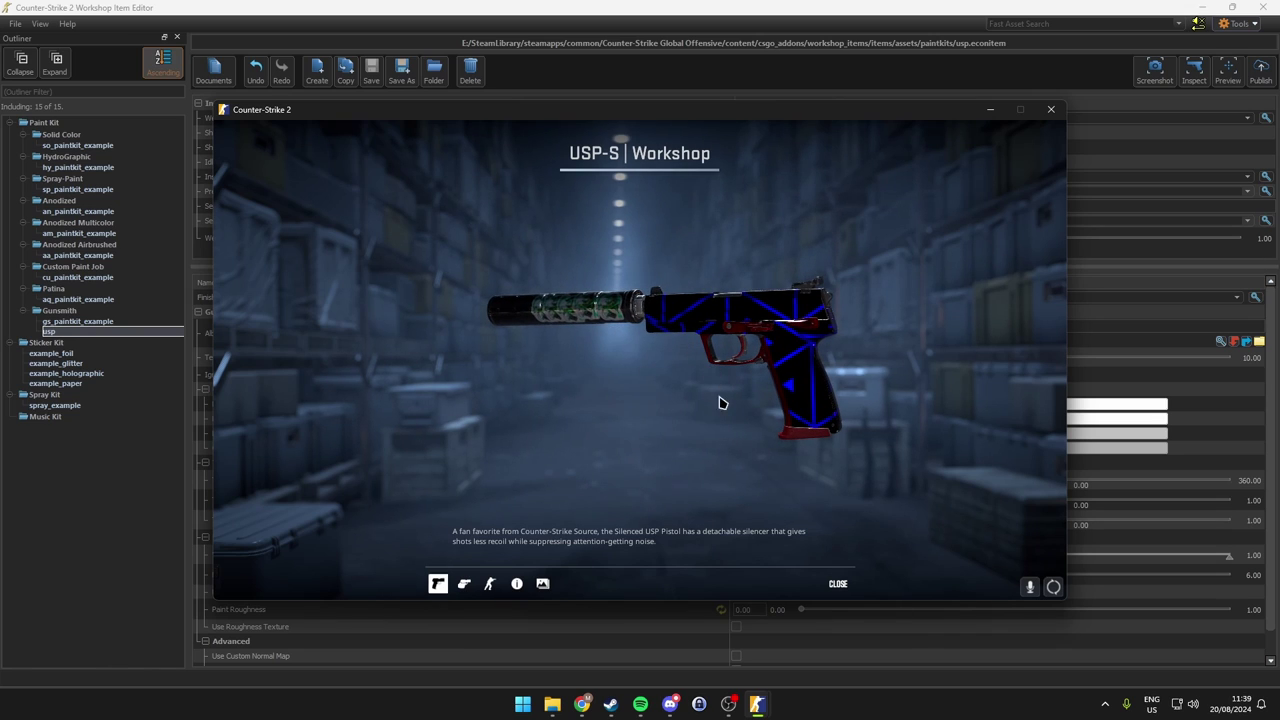
pyautogui.moveTo(797, 440); pyautogui.dragTo(755, 358)
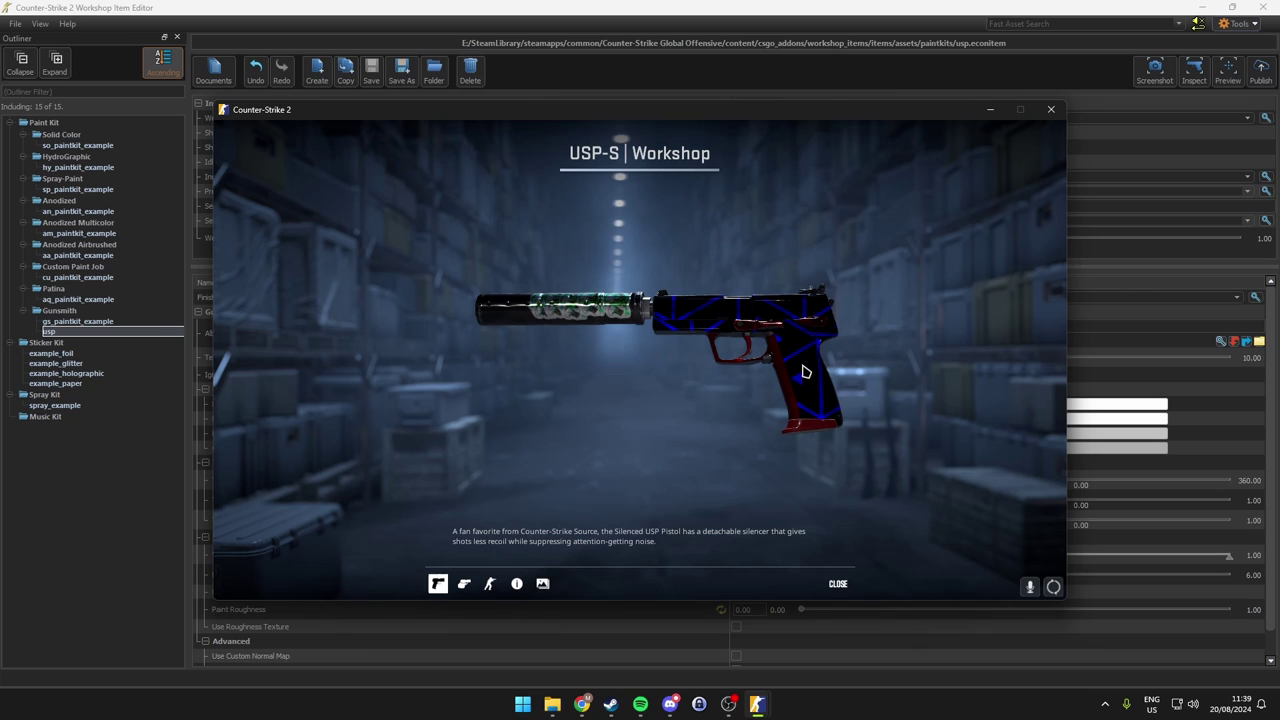
pyautogui.moveTo(772, 323)
pyautogui.mouseDown()
pyautogui.moveTo(451, 317)
pyautogui.moveTo(290, 330)
pyautogui.moveTo(771, 343)
pyautogui.mouseUp()
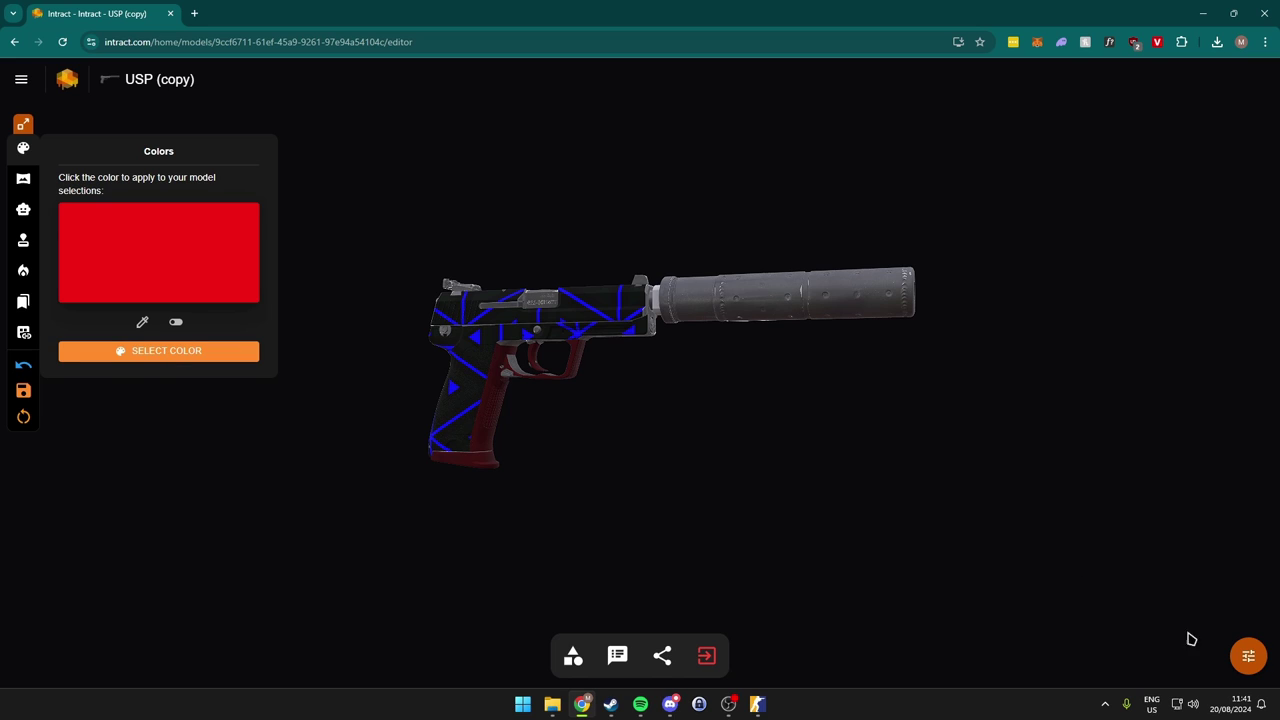
# Step: Download a 1920x1080 screenshot of the pistol with a transparent background from Intract and preview the saved image
pyautogui.click(1248, 656)
pyautogui.click(1248, 477)
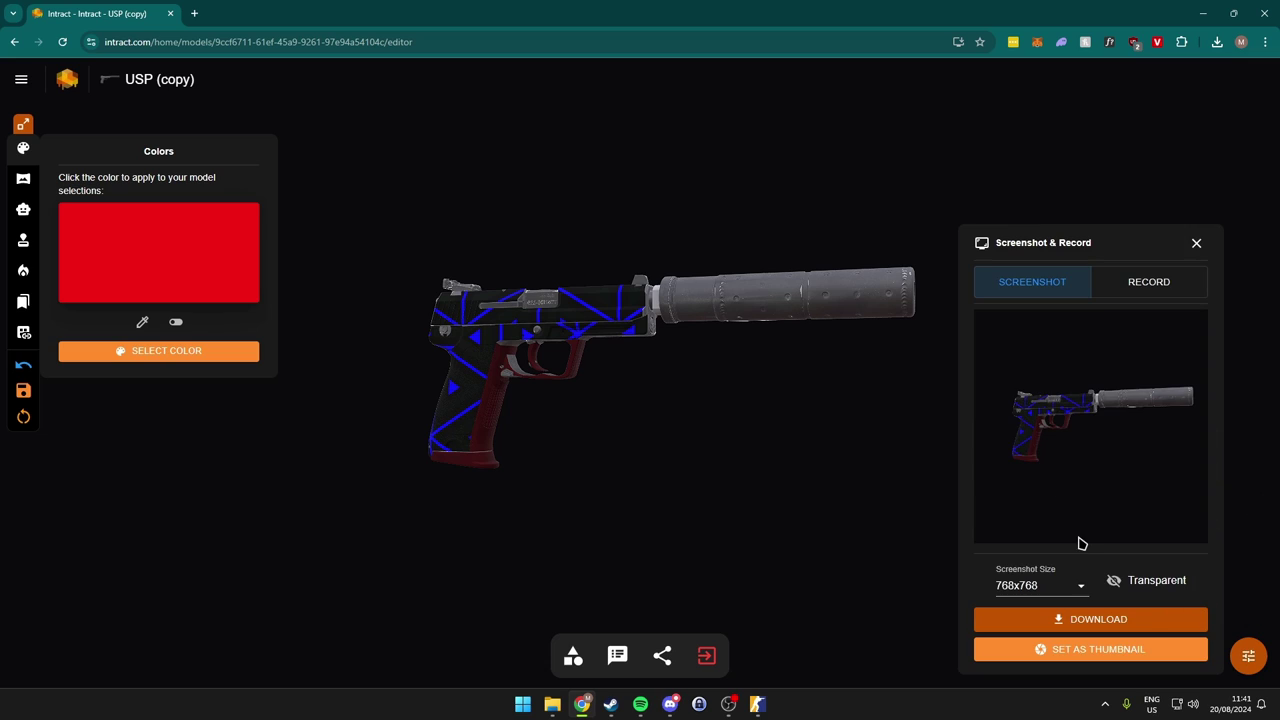
pyautogui.click(1068, 586)
pyautogui.click(1060, 588)
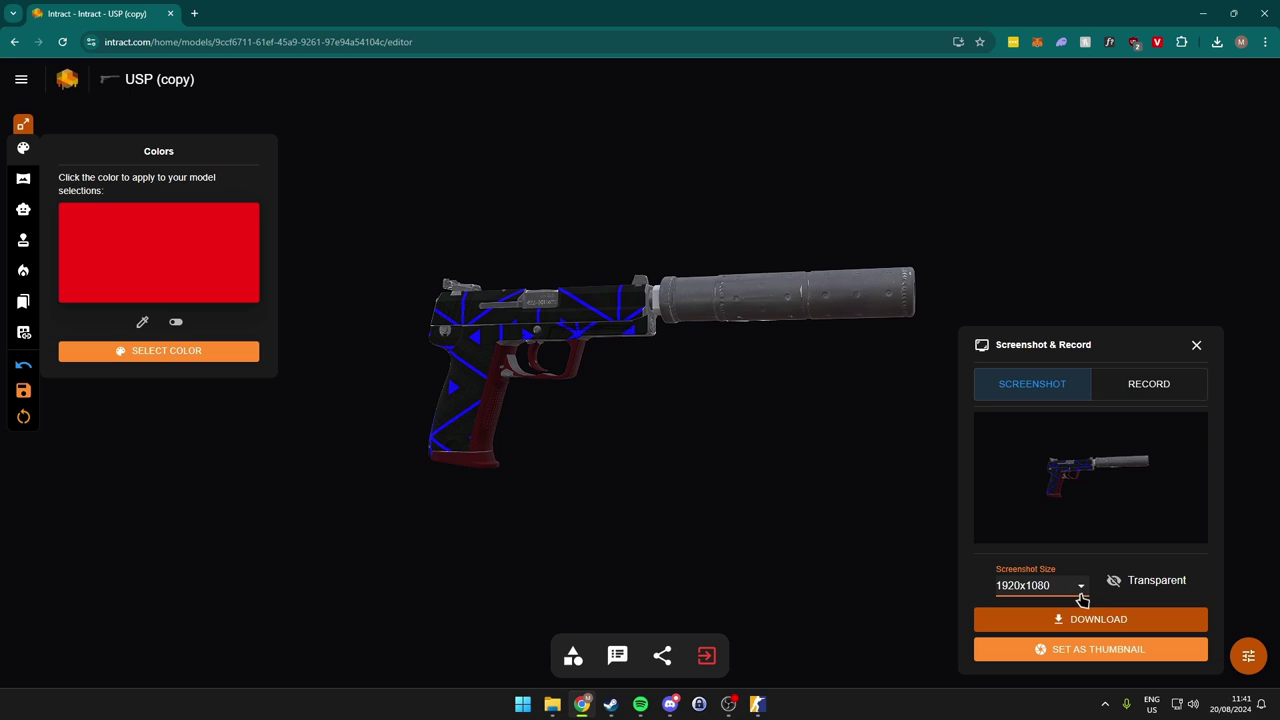
pyautogui.click(1148, 589)
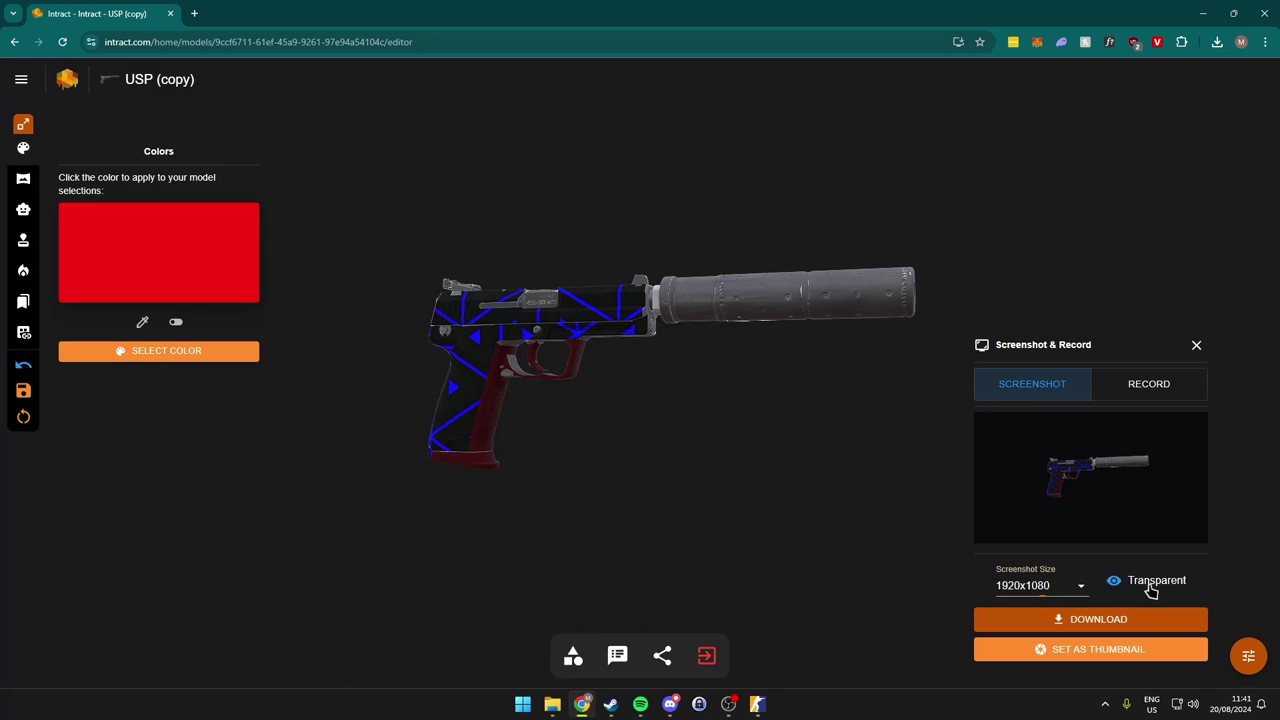
pyautogui.click(1082, 628)
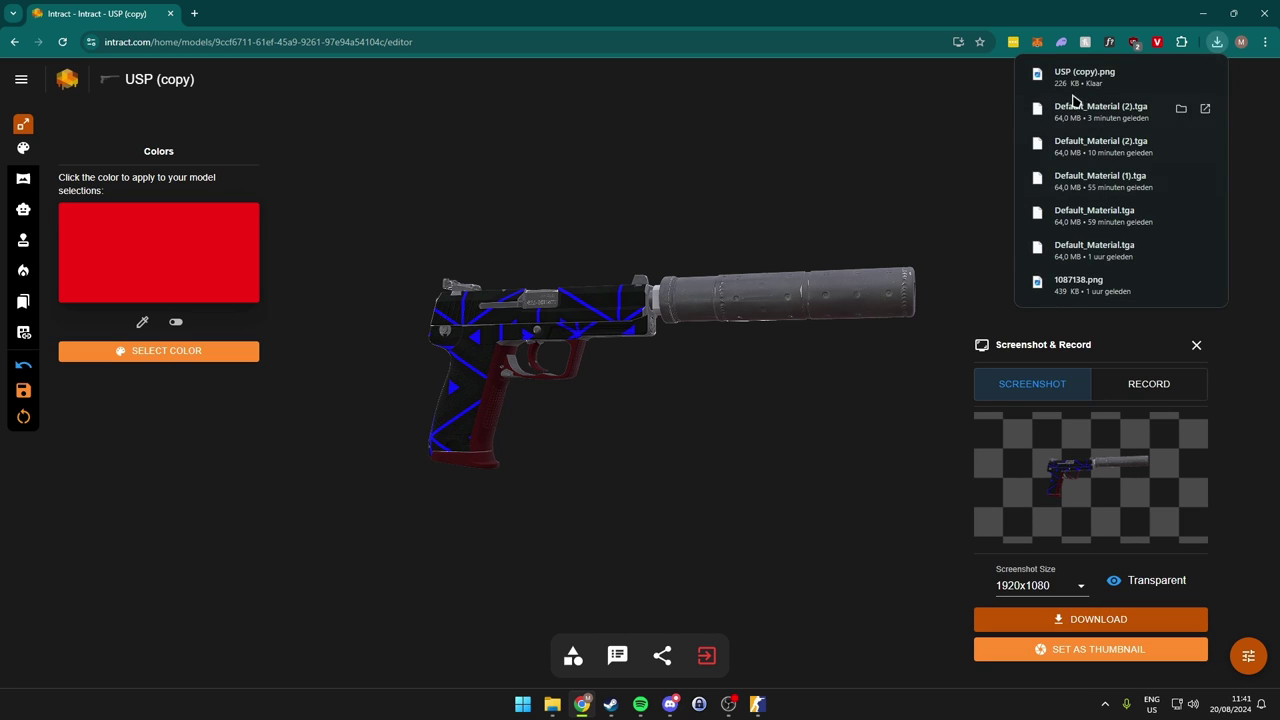
pyautogui.click(1088, 84)
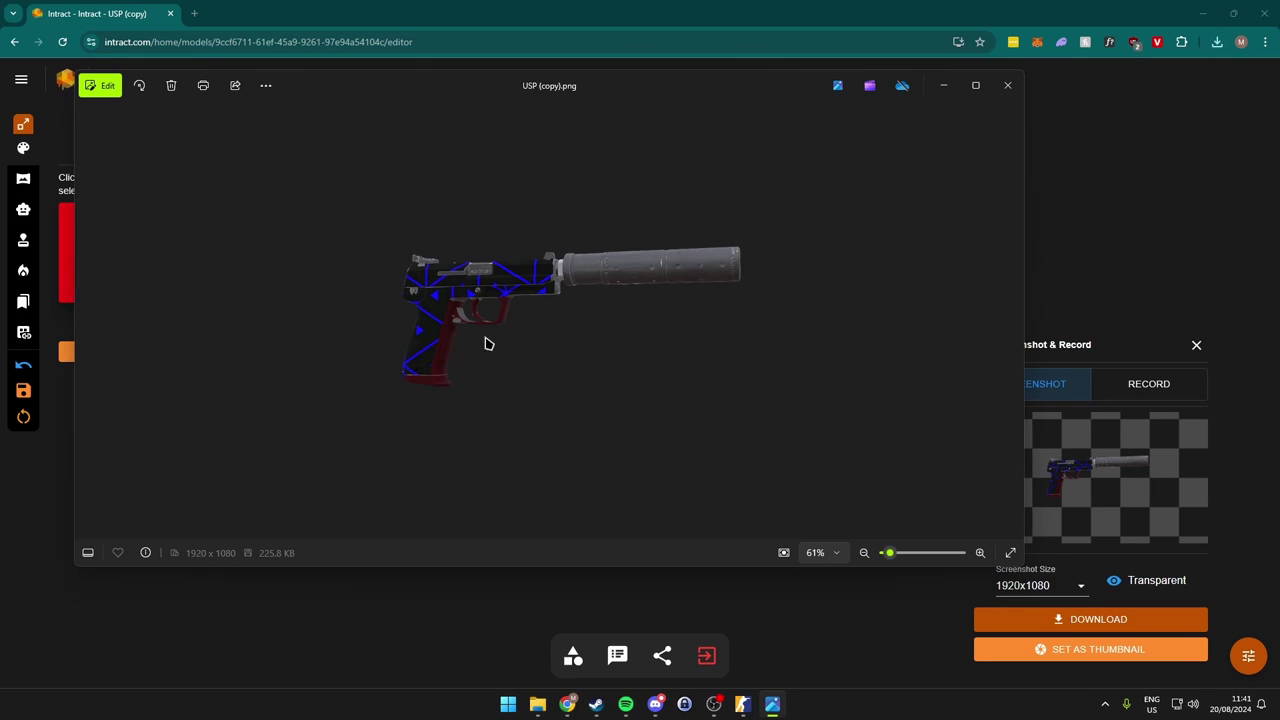
pyautogui.click(1007, 85)
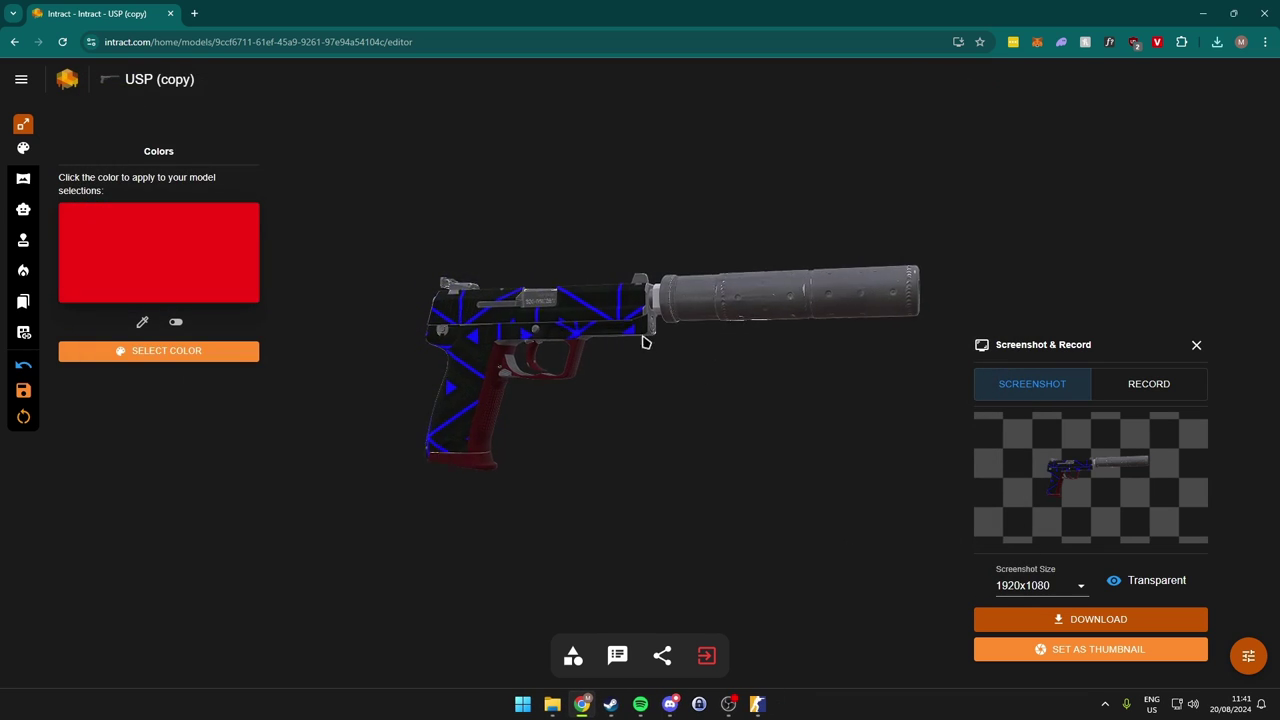
# Step: Download another transparent 1920x1080 screenshot as a close-up of the pistol's side with the silencer decals
pyautogui.scroll(5, 645, 376)
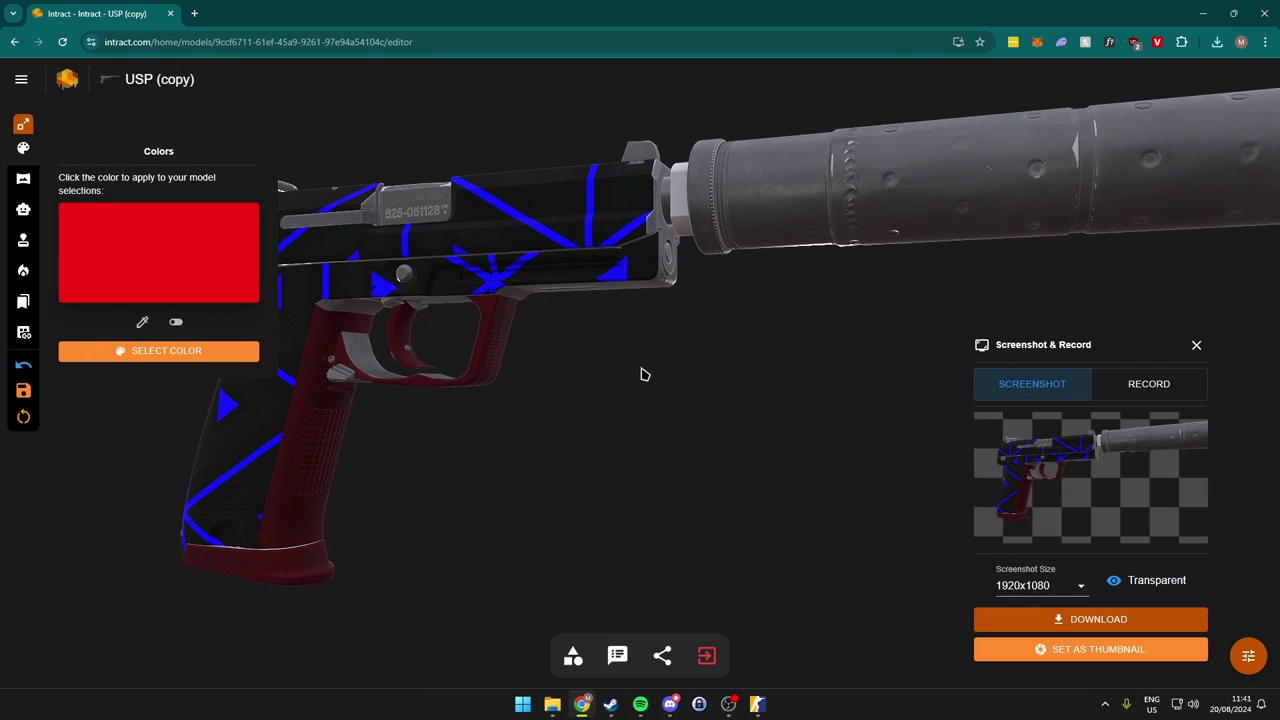
pyautogui.moveTo(645, 376); pyautogui.dragTo(646, 327)
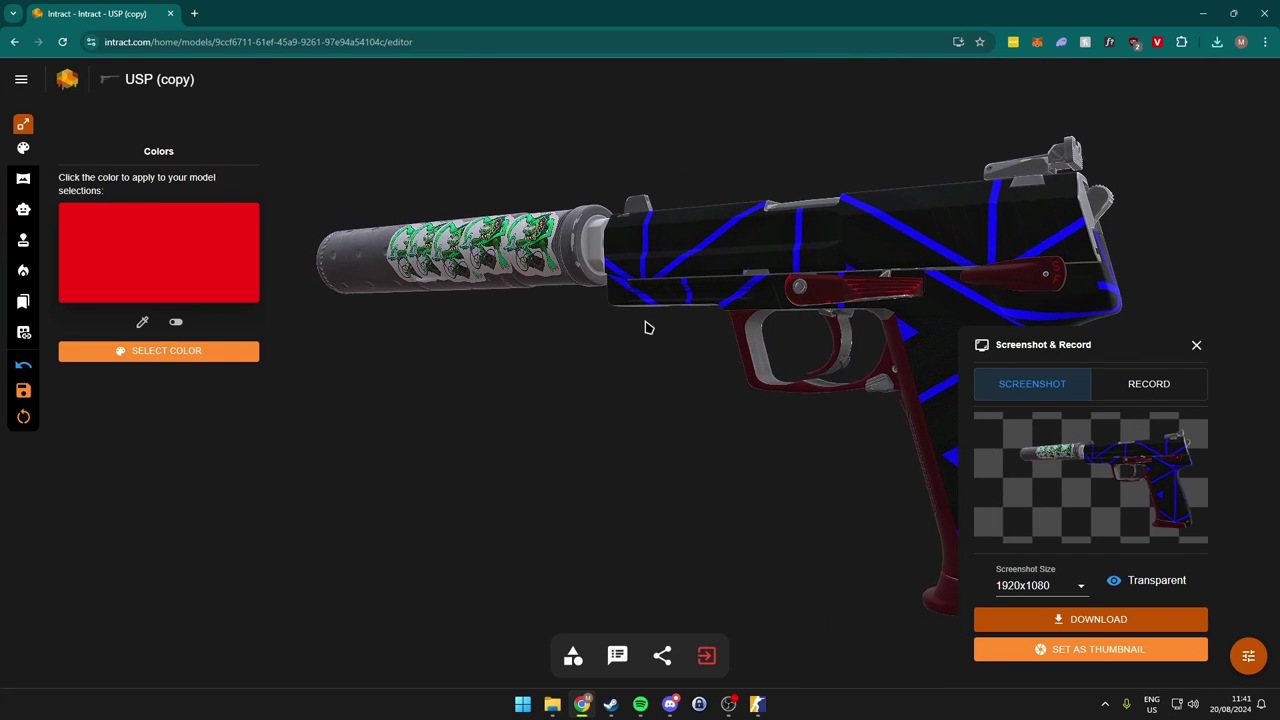
pyautogui.click(1087, 619)
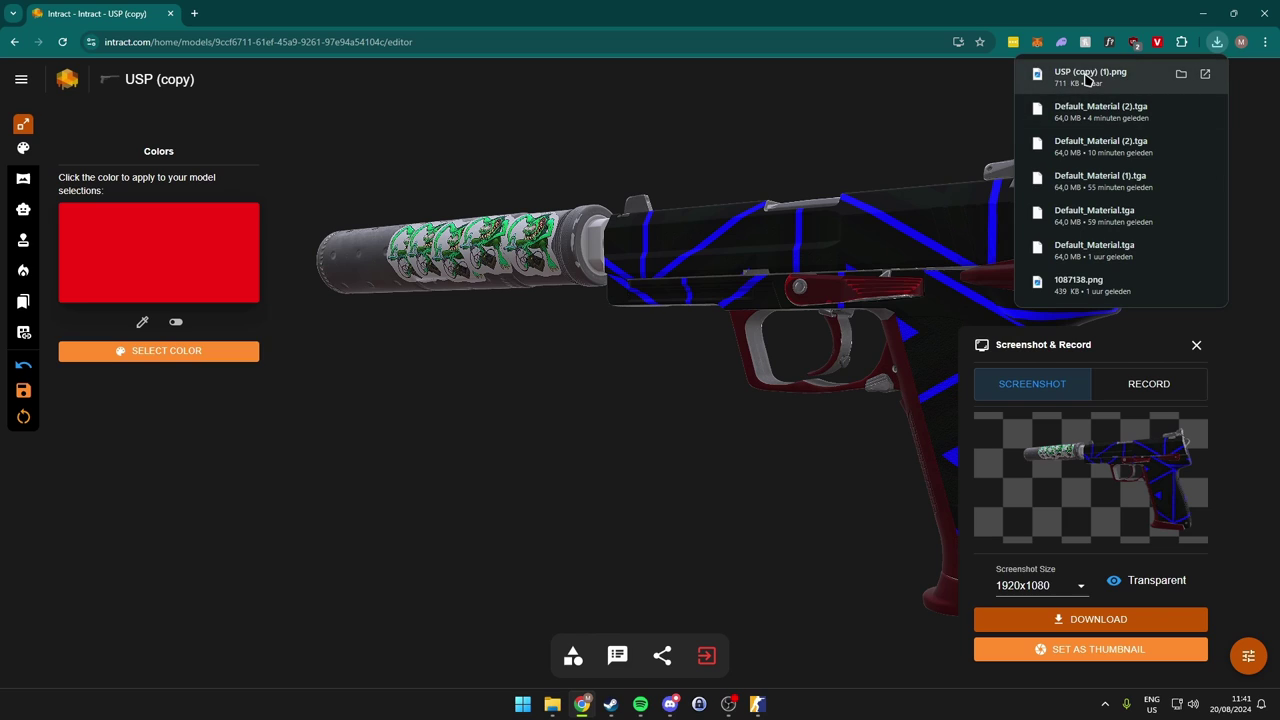